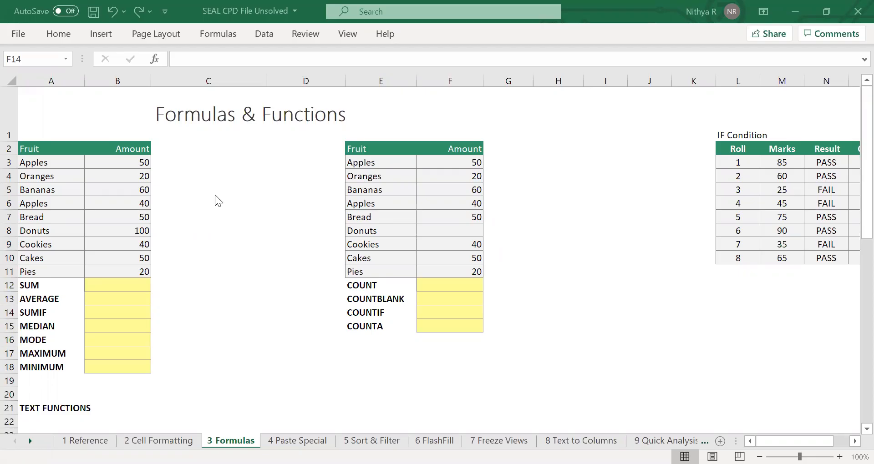
# Enter a SUM formula in B12 that totals the fruit amounts in B3:B11.
pyautogui.click(215, 195)
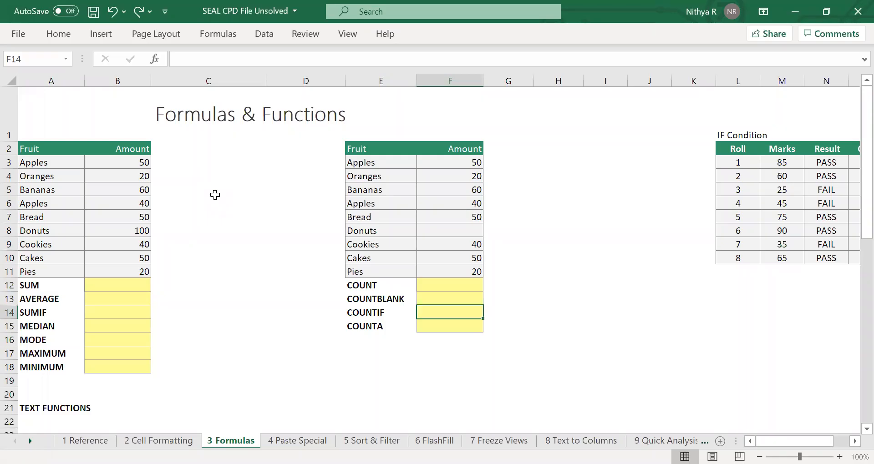
pyautogui.scroll(-1, 214, 194)
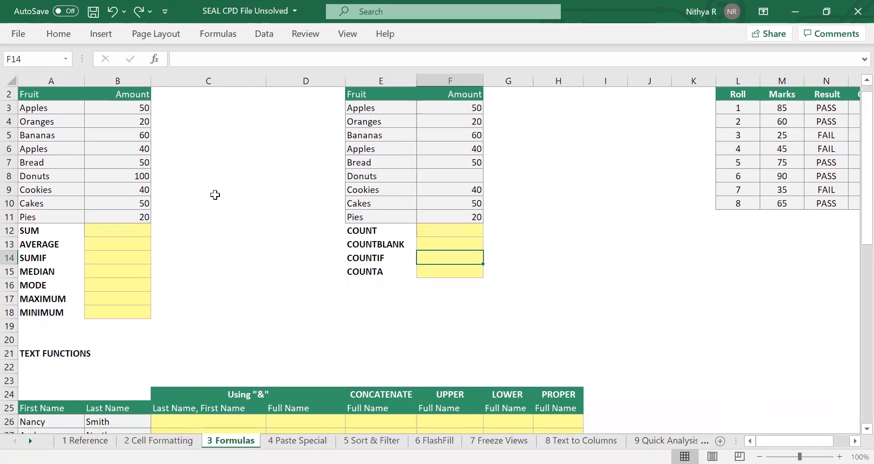
pyautogui.scroll(1, 215, 195)
pyautogui.scroll(-1, 215, 194)
pyautogui.click(125, 231)
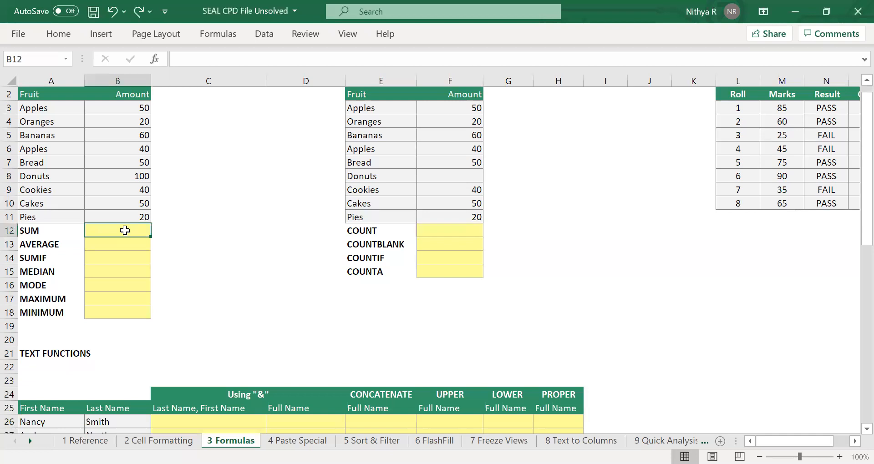
pyautogui.write('=')
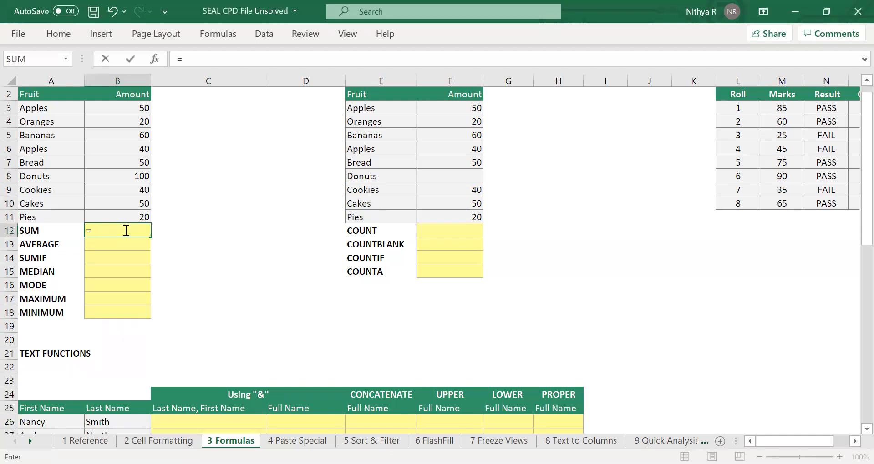
pyautogui.write('sum')
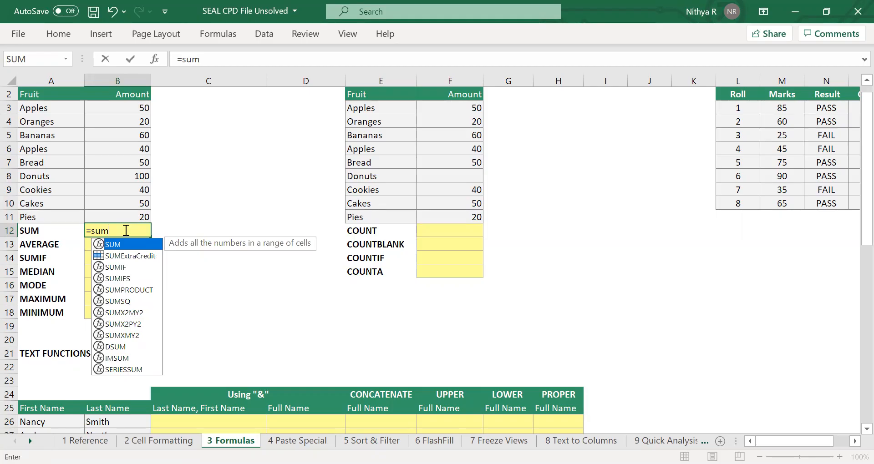
pyautogui.press('Tab')
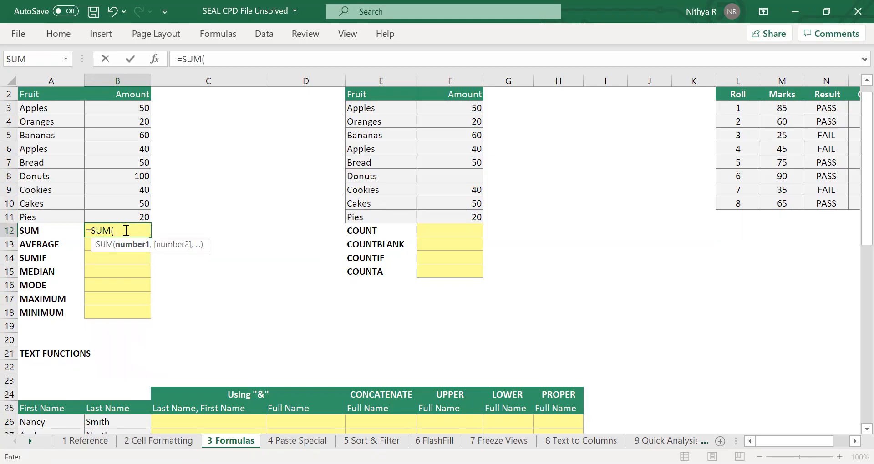
pyautogui.click(133, 108)
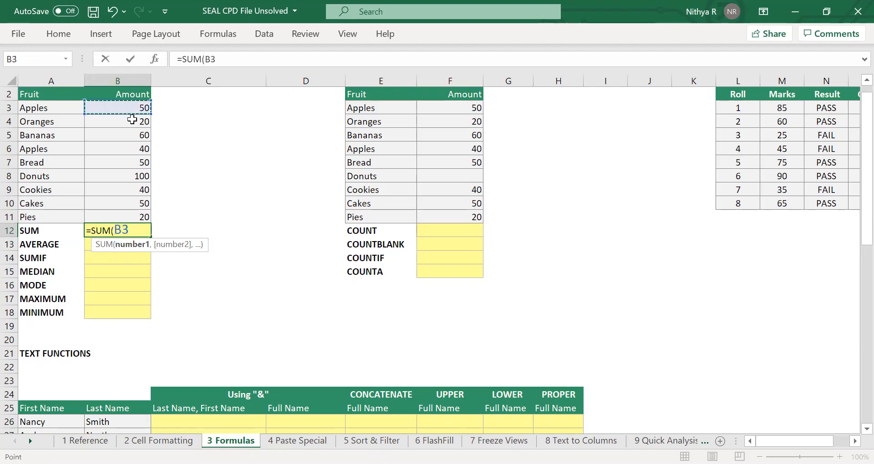
pyautogui.moveTo(133, 119); pyautogui.dragTo(136, 217)
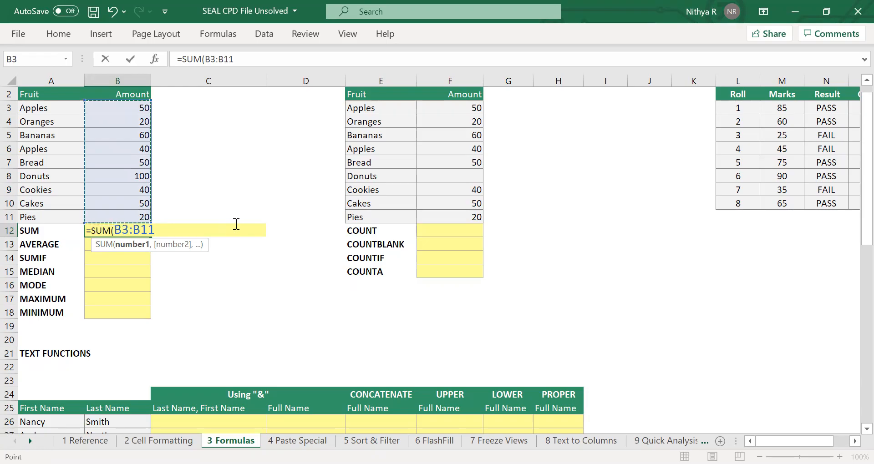
pyautogui.write(')')
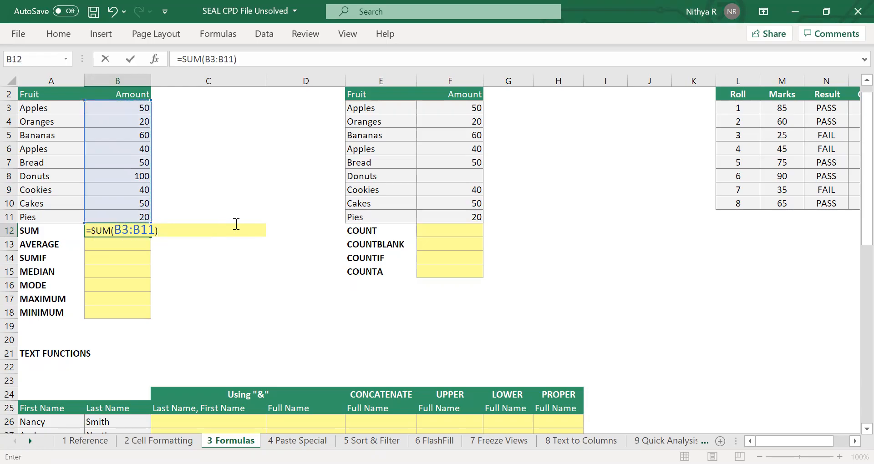
pyautogui.press('Return')
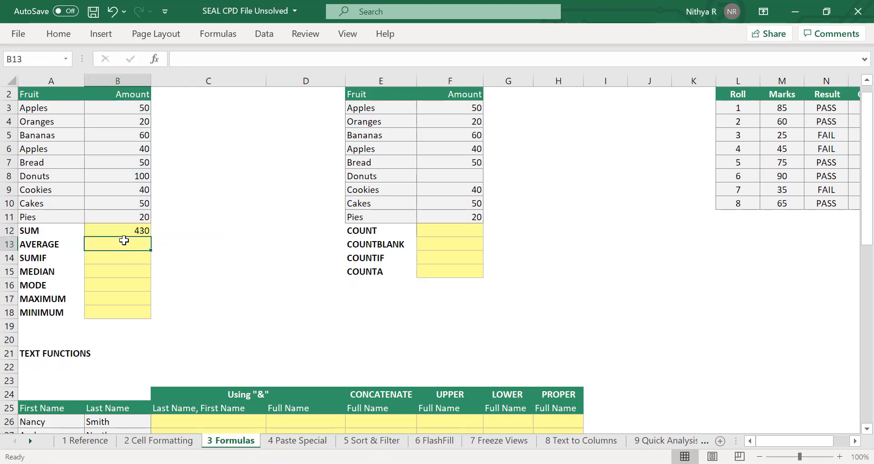
# Clear the formula in B12 and total the amounts above it with AutoSum instead.
pyautogui.click(135, 228)
pyautogui.press('Delete')
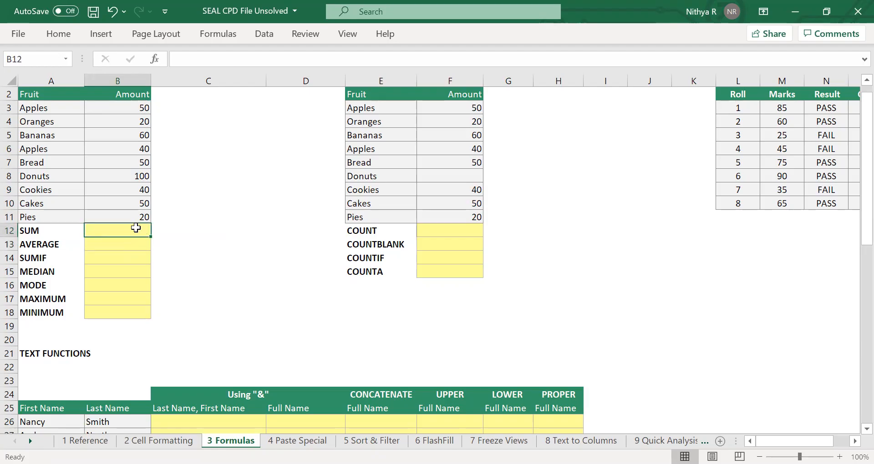
pyautogui.hotkey('alt', '=')
pyautogui.press('Return')
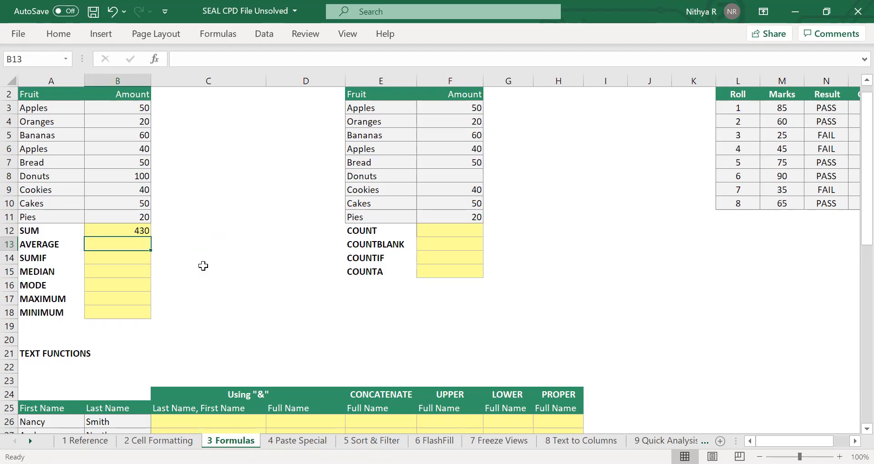
# Calculate the average of the amounts in B3:B11 in cell B13 with the AVERAGE function.
pyautogui.write('=')
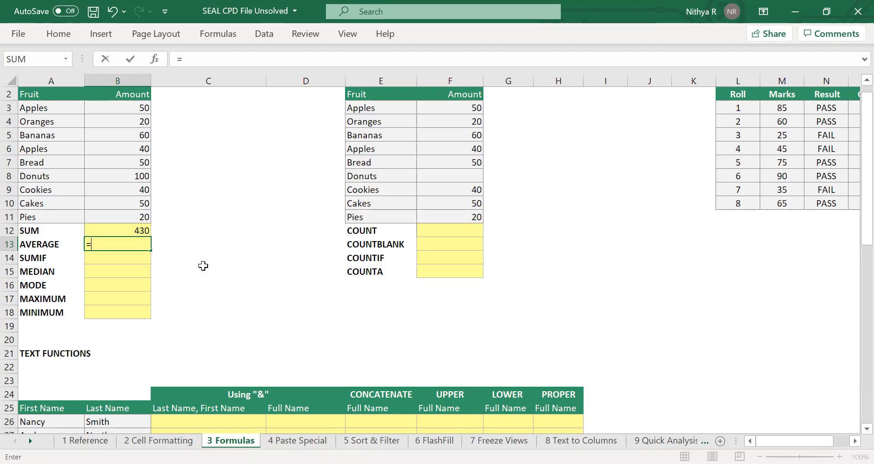
pyautogui.write('av')
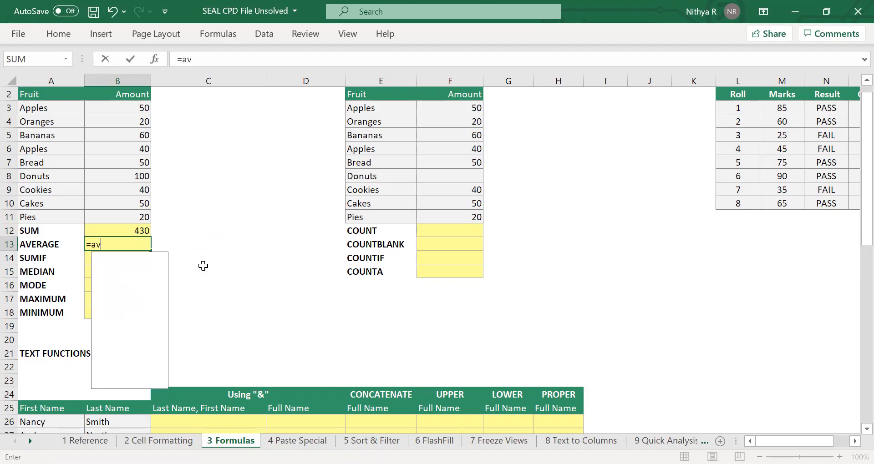
pyautogui.write('erage(')
pyautogui.click(129, 107)
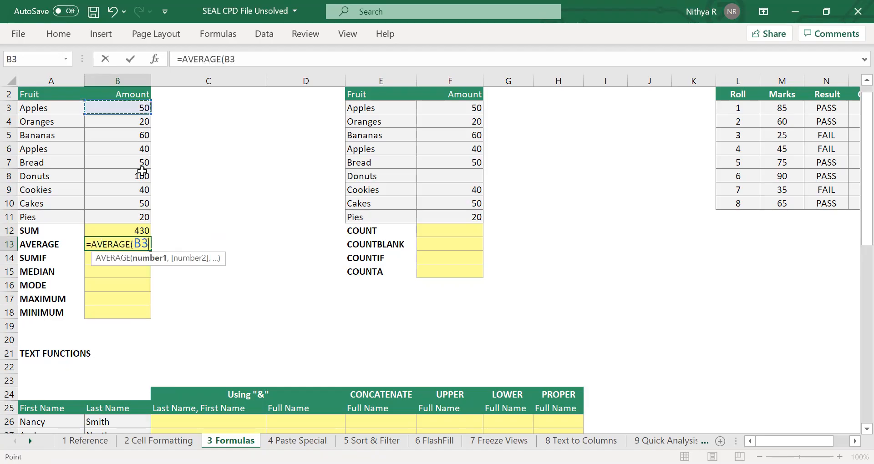
pyautogui.keyDown('shift'); pyautogui.click(123, 218); pyautogui.keyUp('shift')
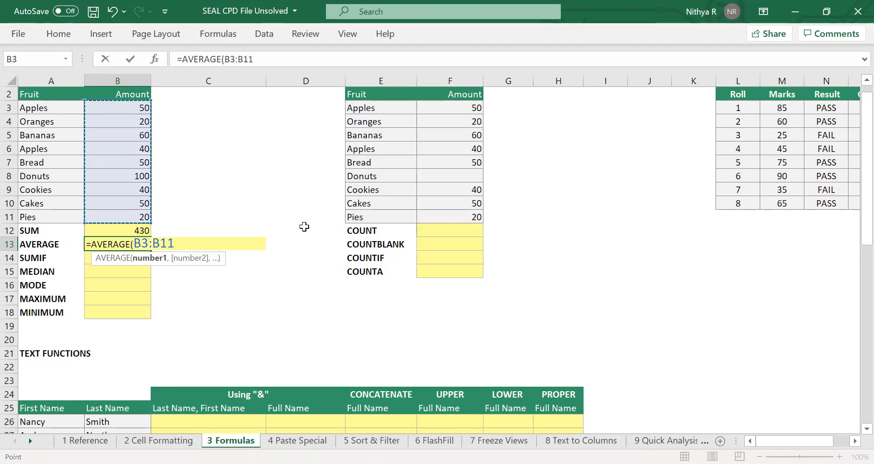
pyautogui.write(')')
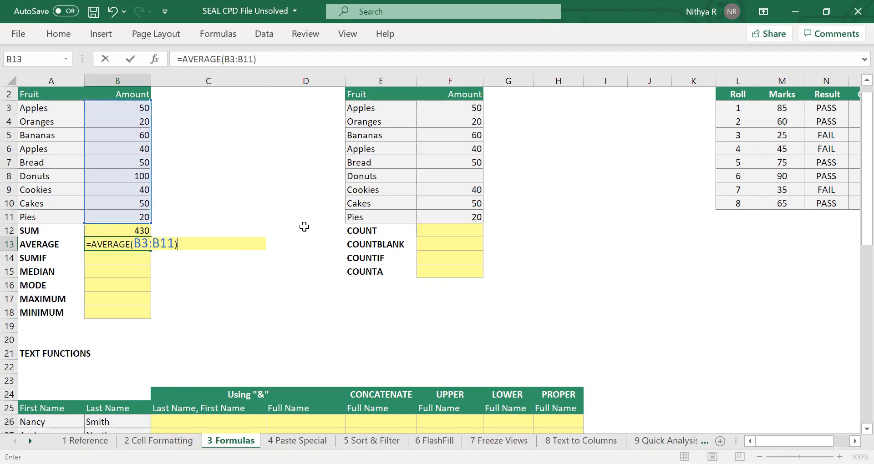
pyautogui.press('Return')
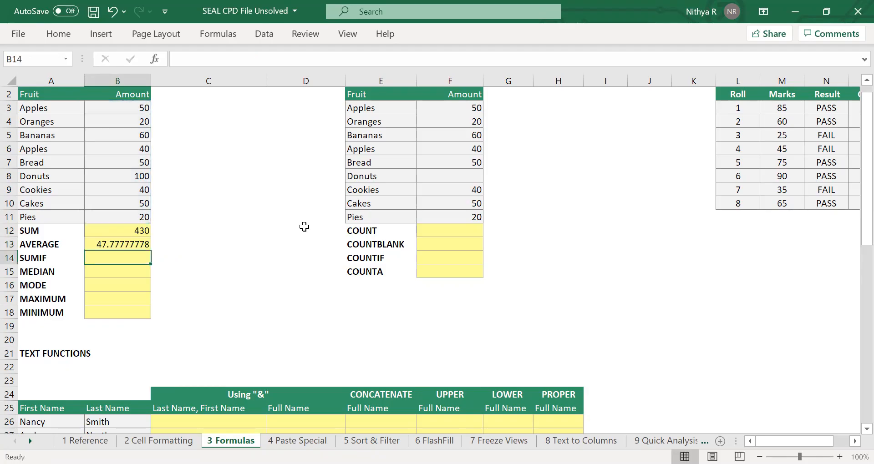
pyautogui.click(117, 245)
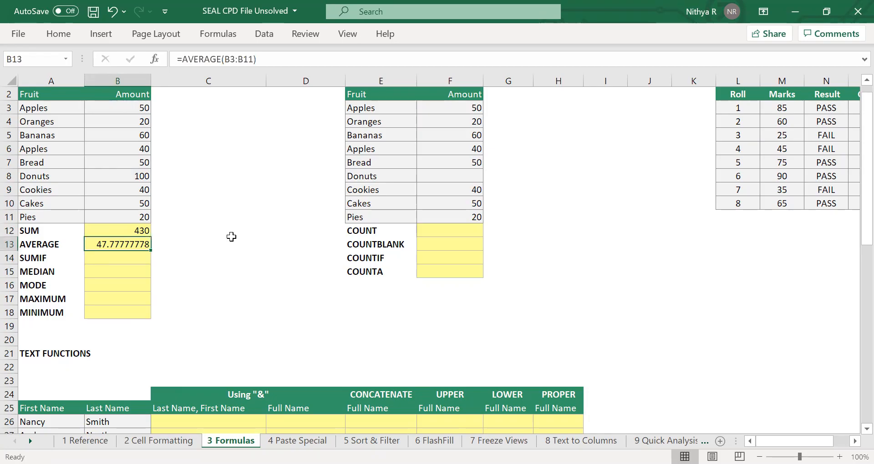
# Start a SUMIF formula in B14 with the fruit names in A3:A11 as its criteria range.
pyautogui.click(122, 256)
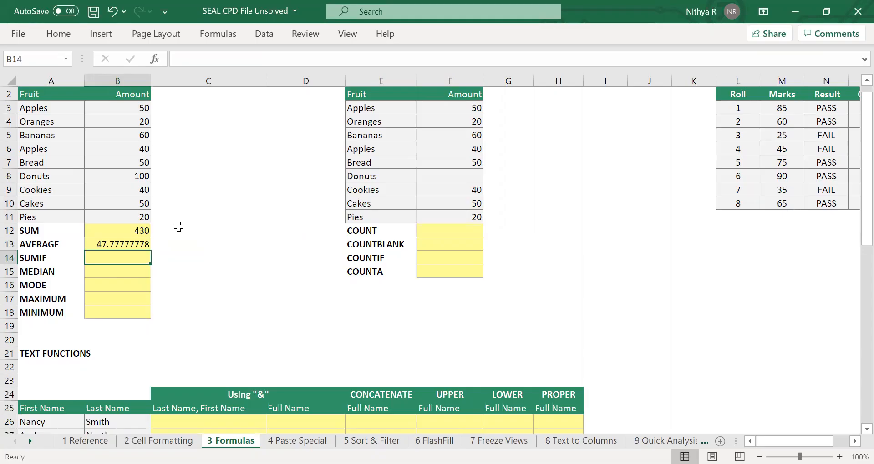
pyautogui.write('=')
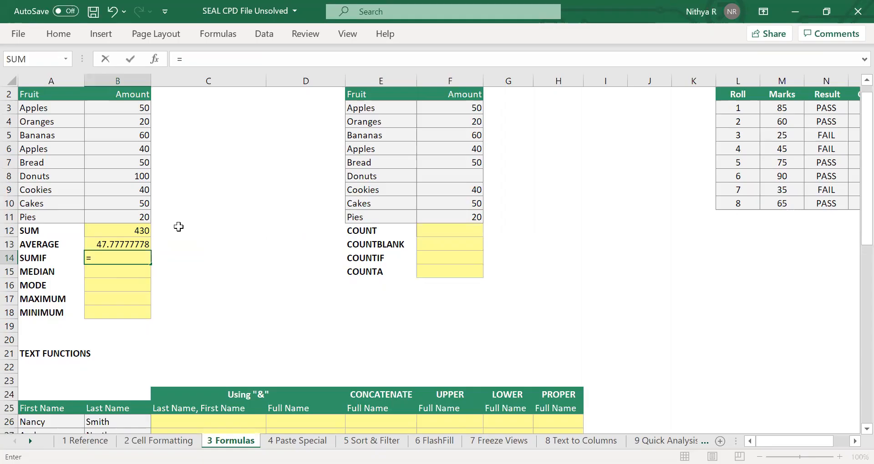
pyautogui.write('sum')
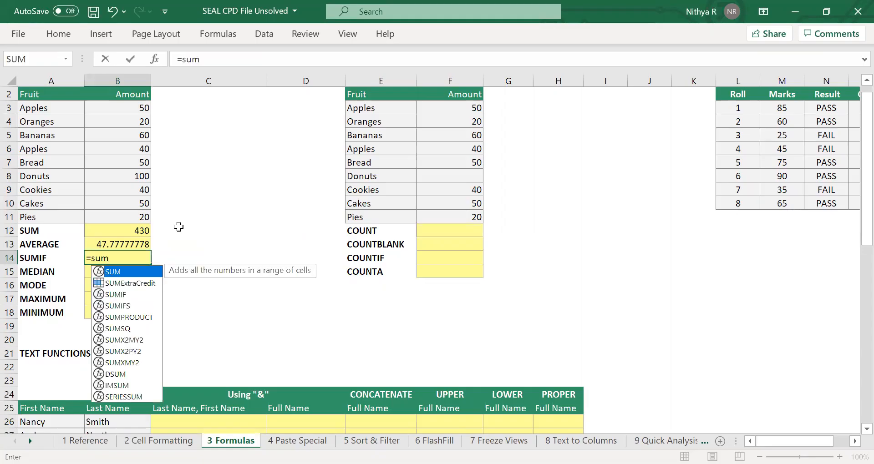
pyautogui.write('i')
pyautogui.press('Tab')
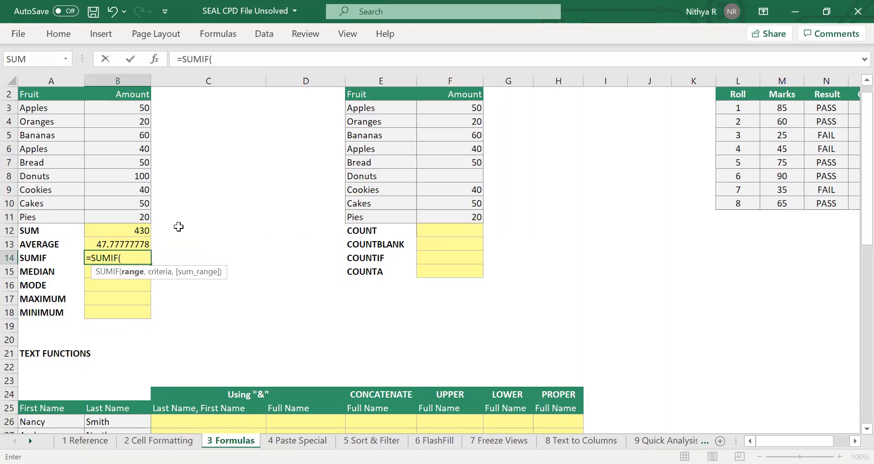
pyautogui.press('BackSpace')
pyautogui.press('BackSpace')
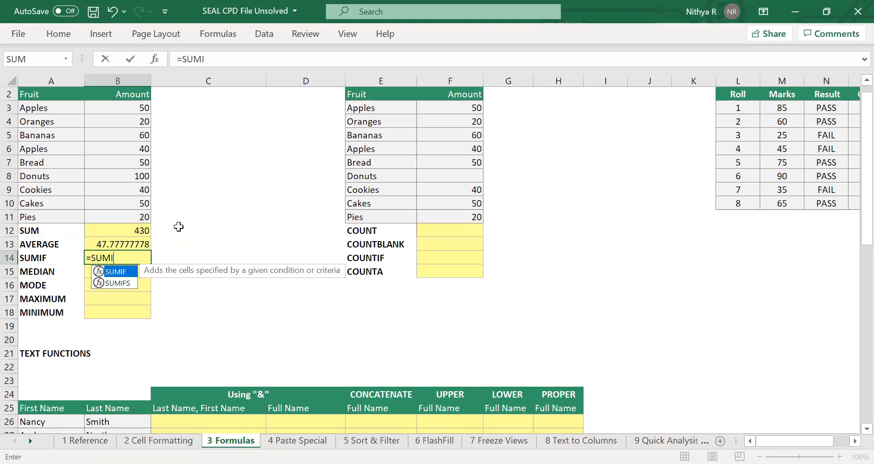
pyautogui.write('f')
pyautogui.press('Tab')
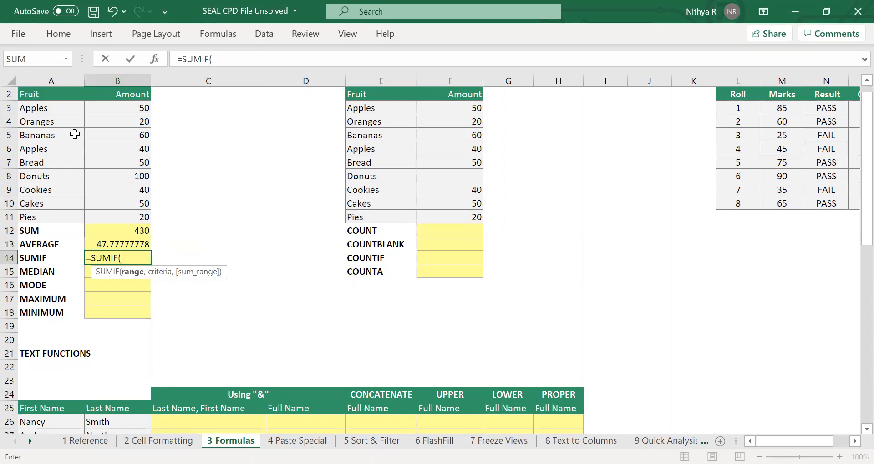
pyautogui.click(57, 107)
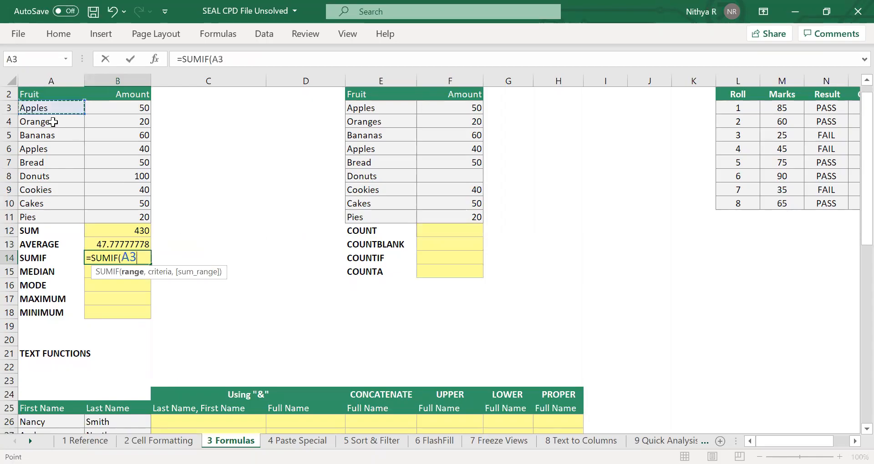
pyautogui.moveTo(54, 122); pyautogui.dragTo(26, 215)
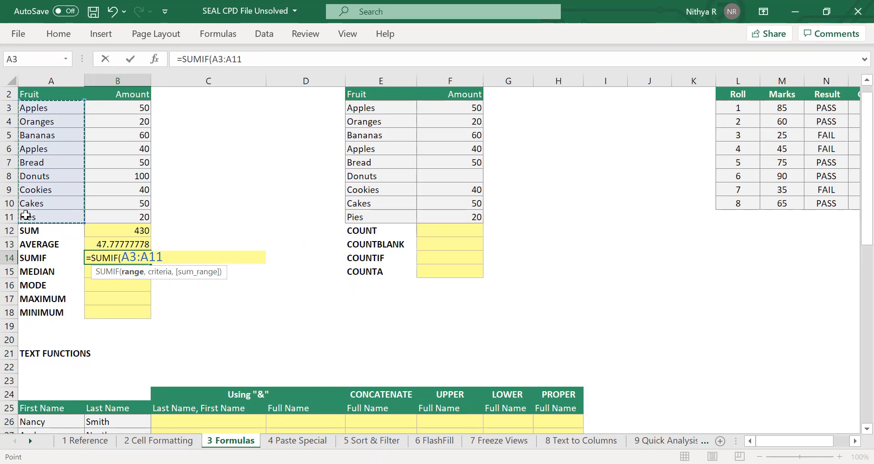
# Complete the SUMIF formula with criterion "Apples" and sum range B3:B11, and check it against the two Apples amounts.
pyautogui.write(', "')
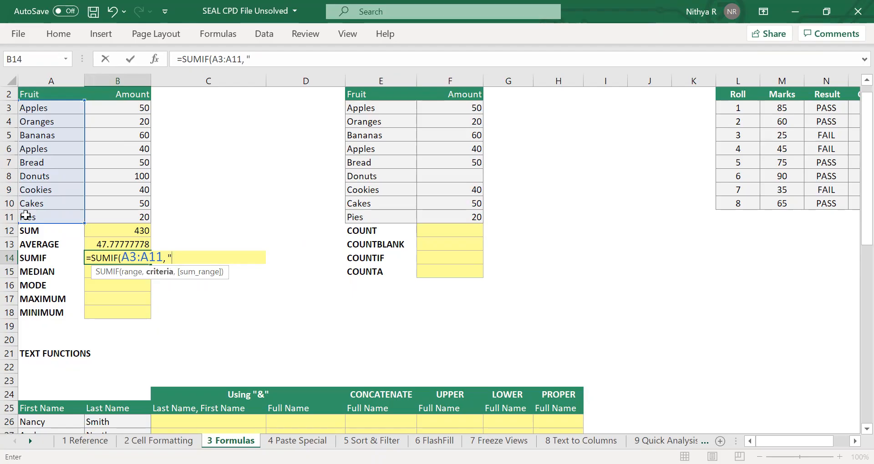
pyautogui.write('Apples",')
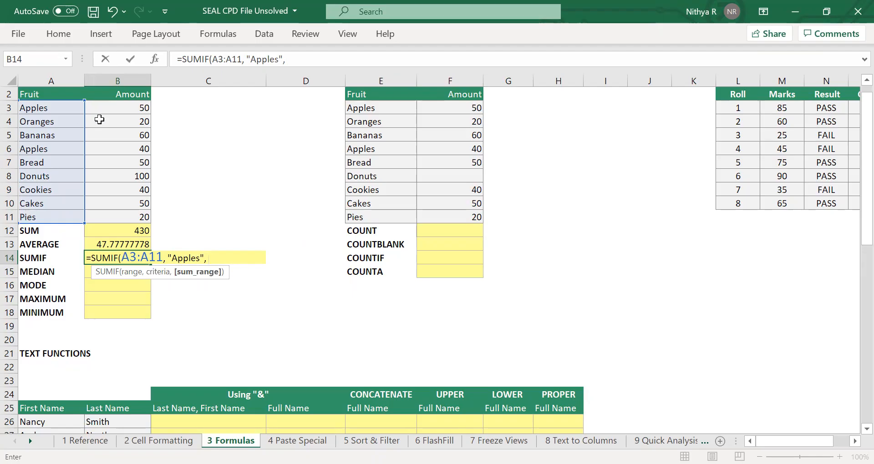
pyautogui.click(132, 106)
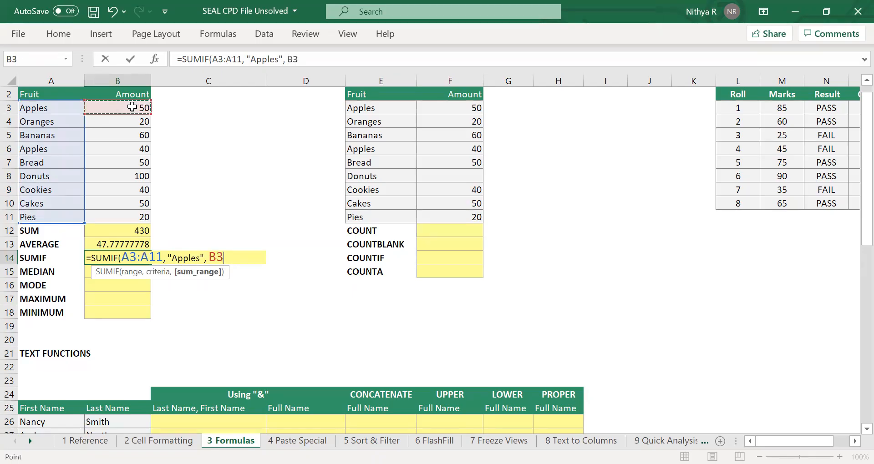
pyautogui.moveTo(132, 107); pyautogui.dragTo(142, 213)
pyautogui.write(')')
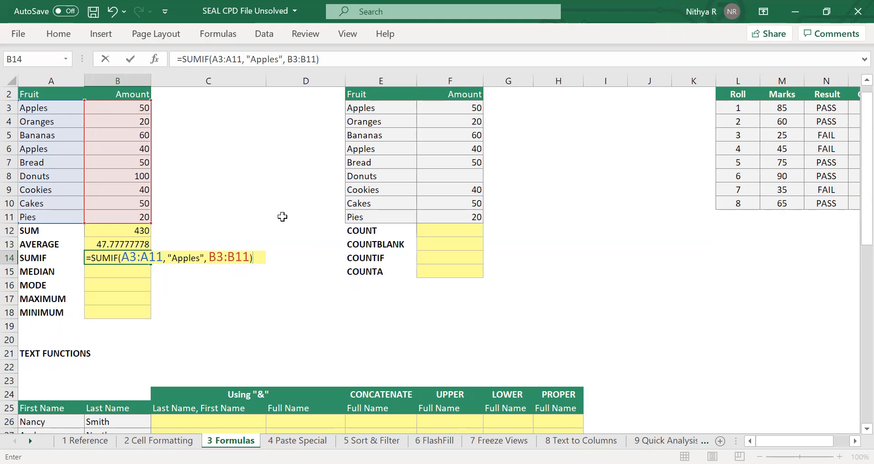
pyautogui.press('Return')
pyautogui.click(138, 255)
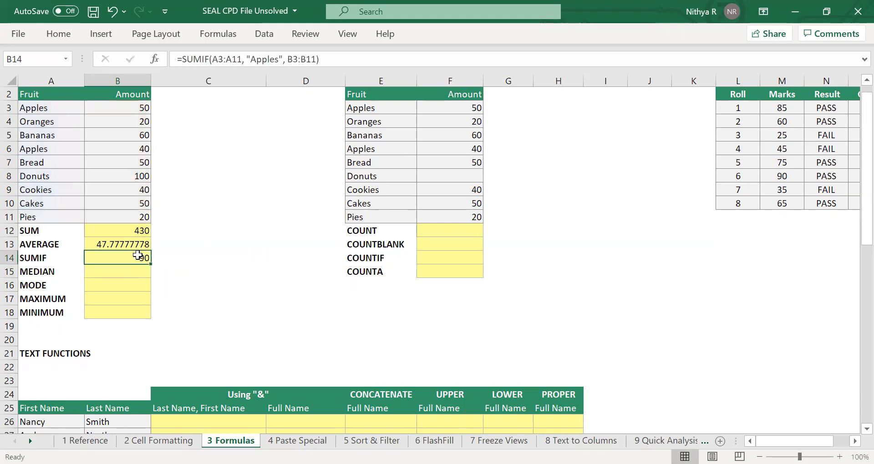
pyautogui.click(134, 105)
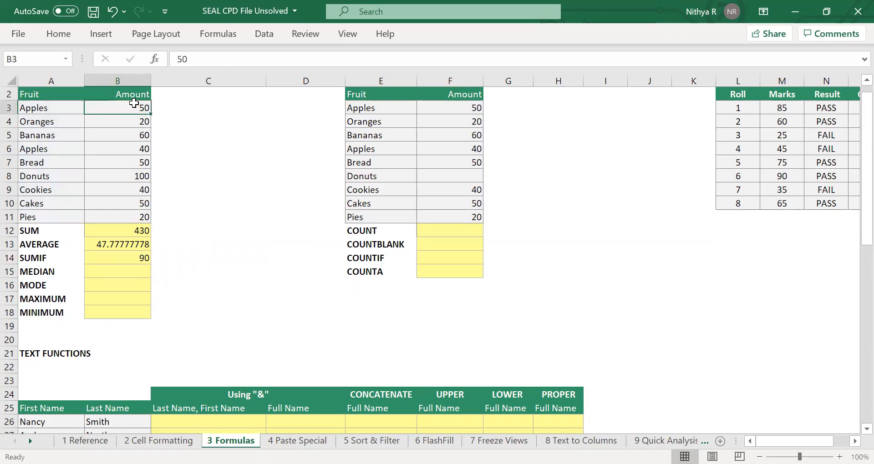
pyautogui.click(134, 149)
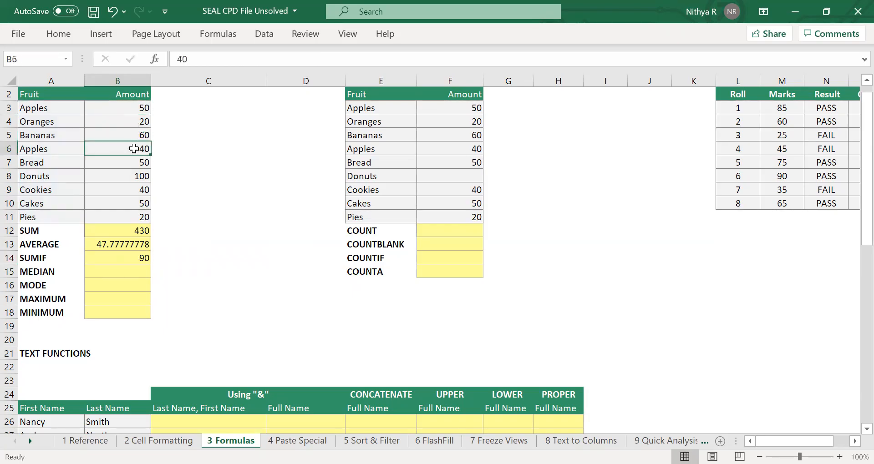
pyautogui.click(130, 257)
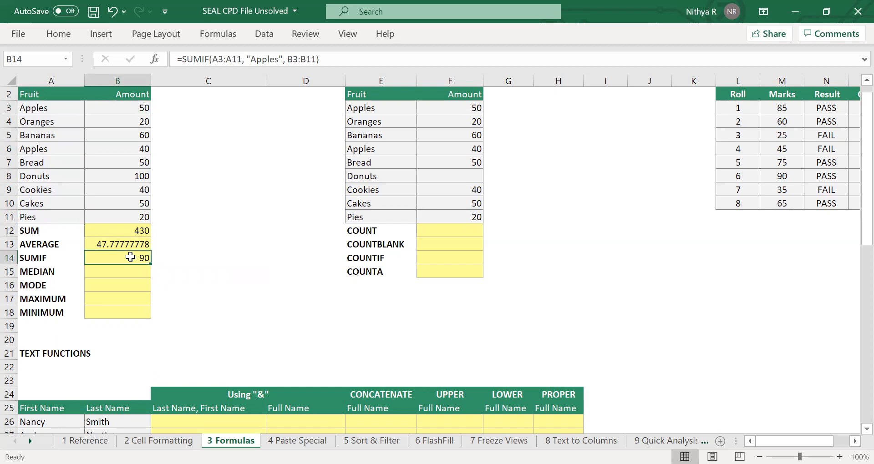
# Calculate the median of the amounts in B3:B11 in cell B15 with the MEDIAN function.
pyautogui.click(136, 268)
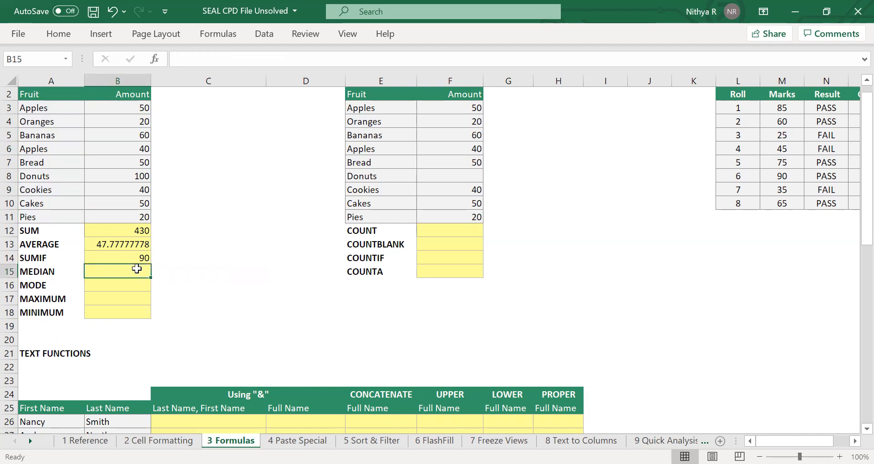
pyautogui.write('=')
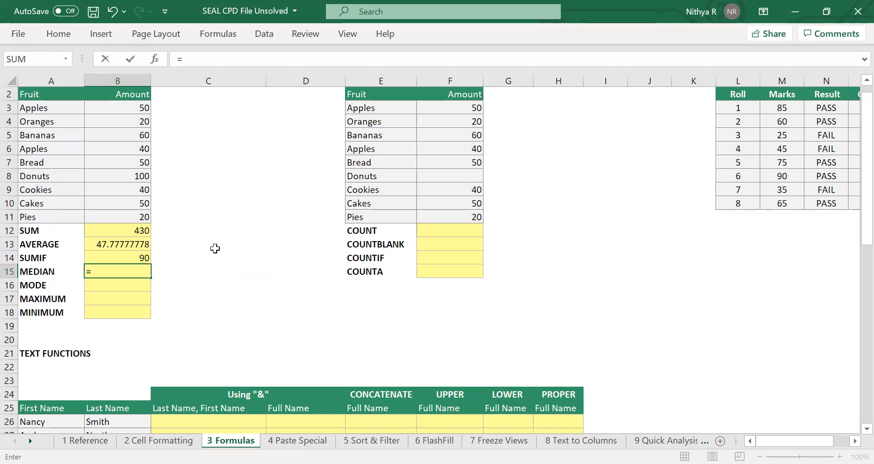
pyautogui.write('MEDIAN(')
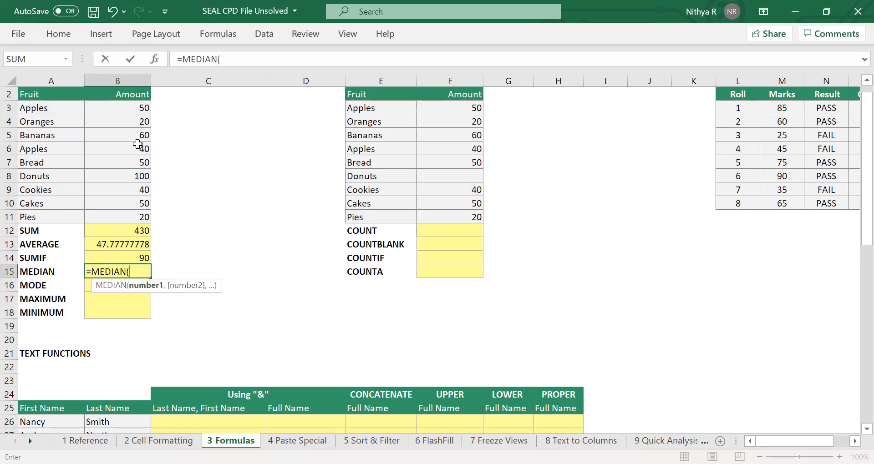
pyautogui.click(129, 112)
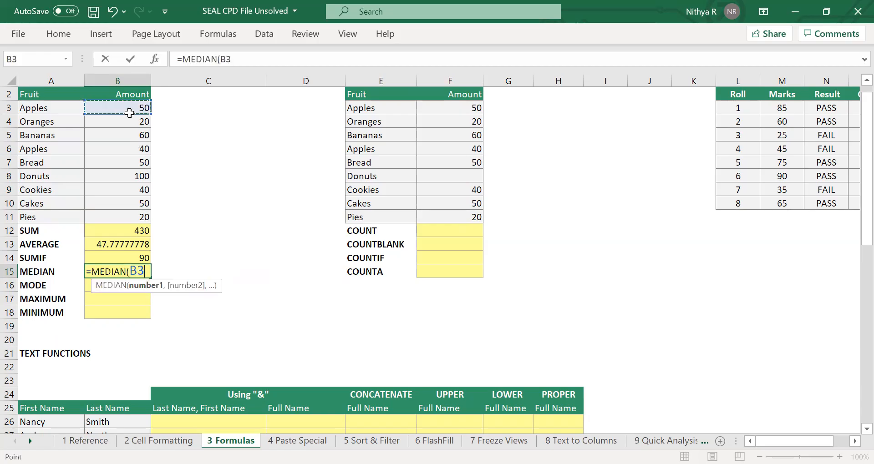
pyautogui.moveTo(130, 113); pyautogui.dragTo(112, 219)
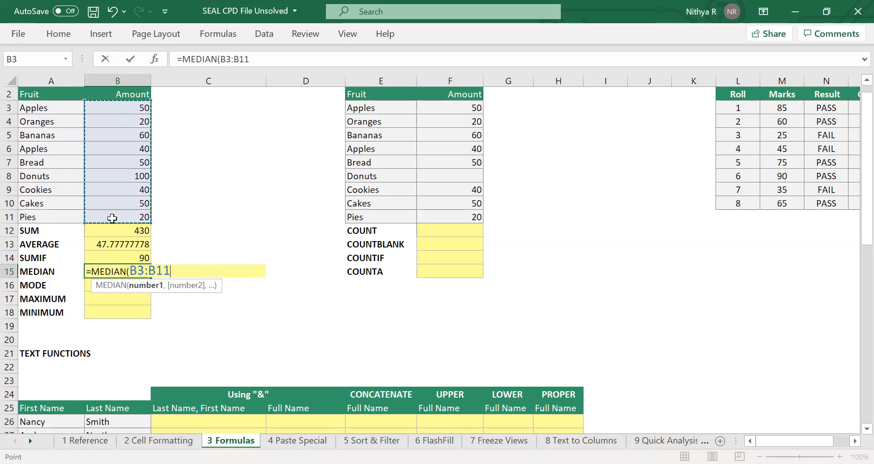
pyautogui.write(')')
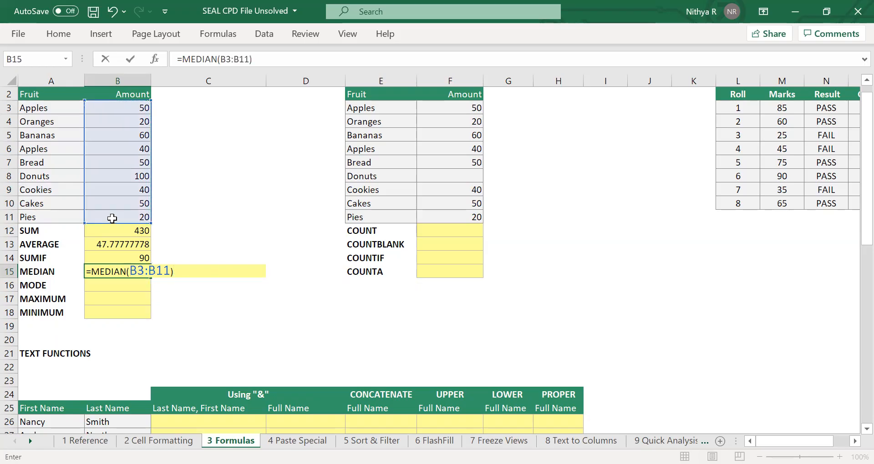
pyautogui.press('Return')
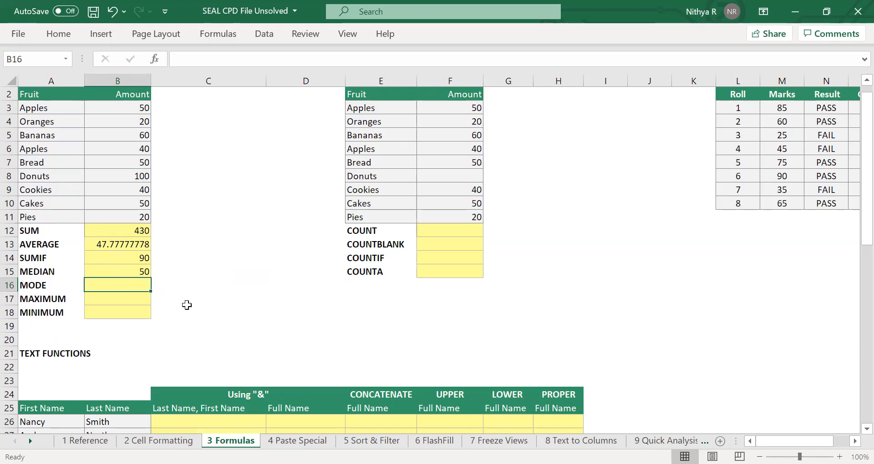
# Calculate the mode of B3:B11 in cell B16 with MODE.SNGL, and check it against the amounts for Apples, Bread and Cakes.
pyautogui.write('=')
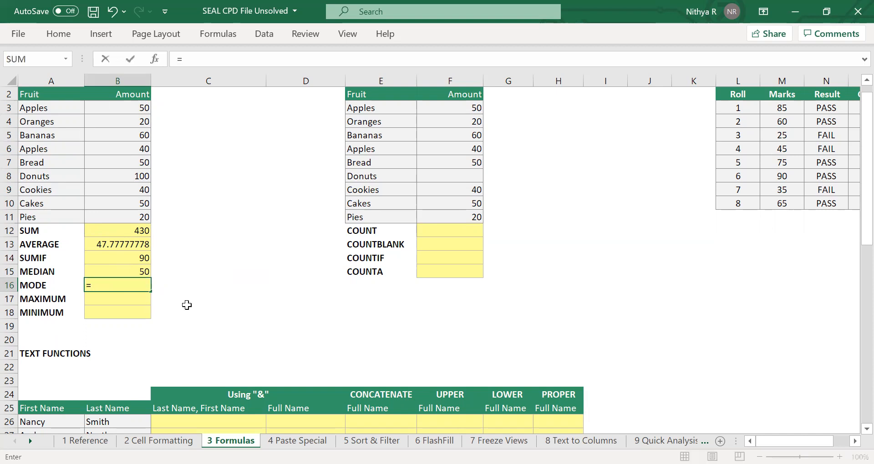
pyautogui.write('m')
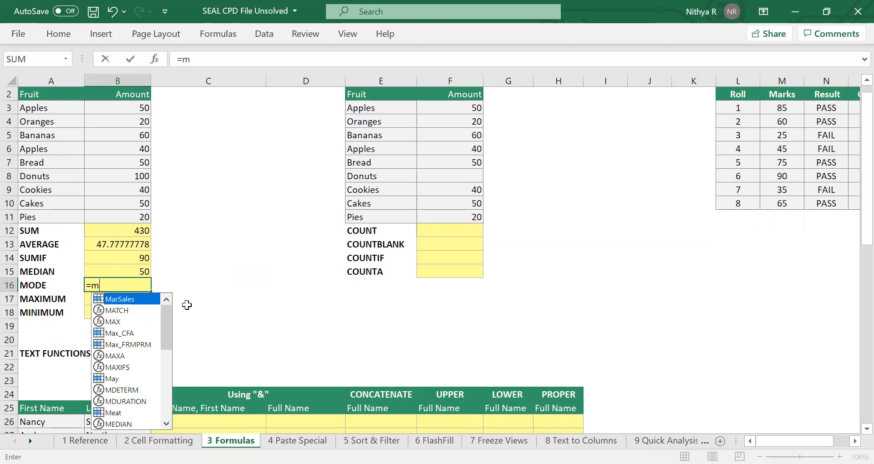
pyautogui.write('ode')
pyautogui.press('Down')
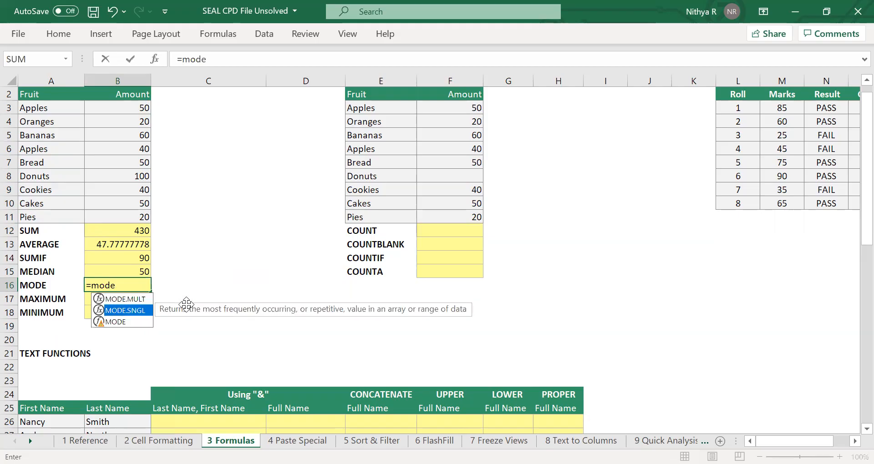
pyautogui.press('Tab')
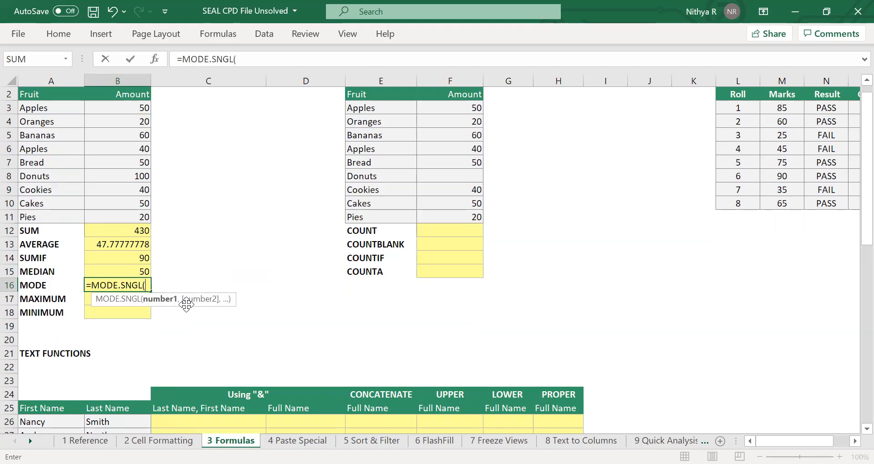
pyautogui.click(129, 109)
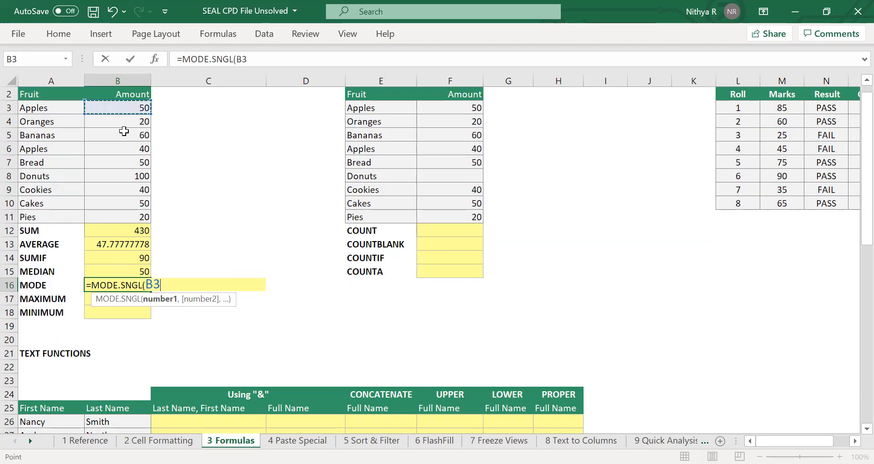
pyautogui.moveTo(124, 132); pyautogui.dragTo(137, 217)
pyautogui.write(')')
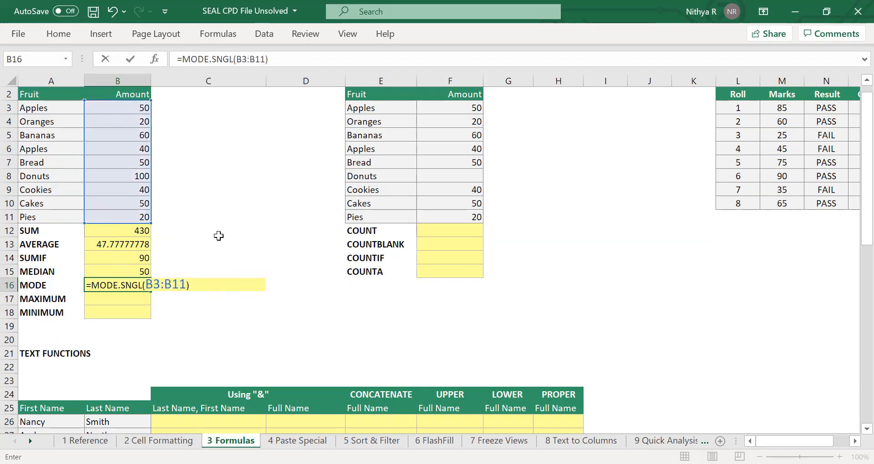
pyautogui.press('Return')
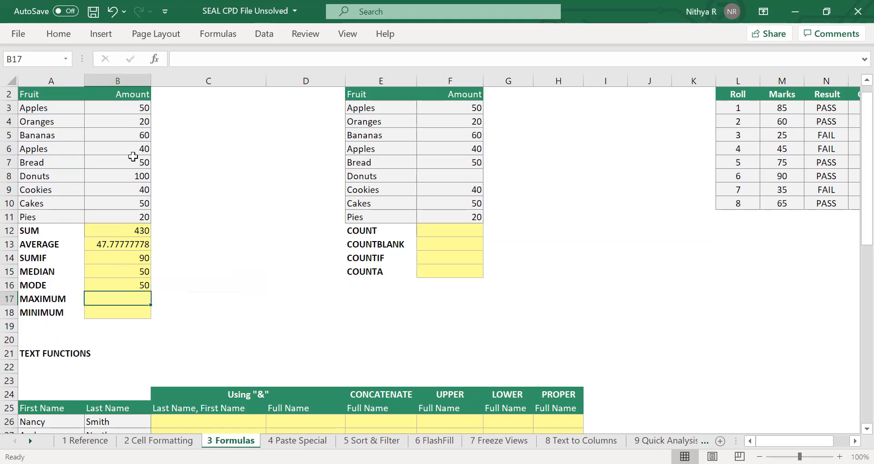
pyautogui.click(137, 110)
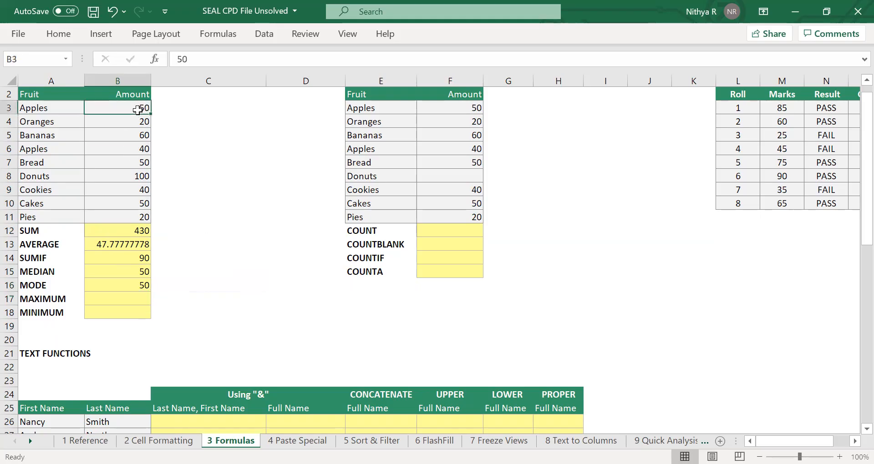
pyautogui.click(137, 162)
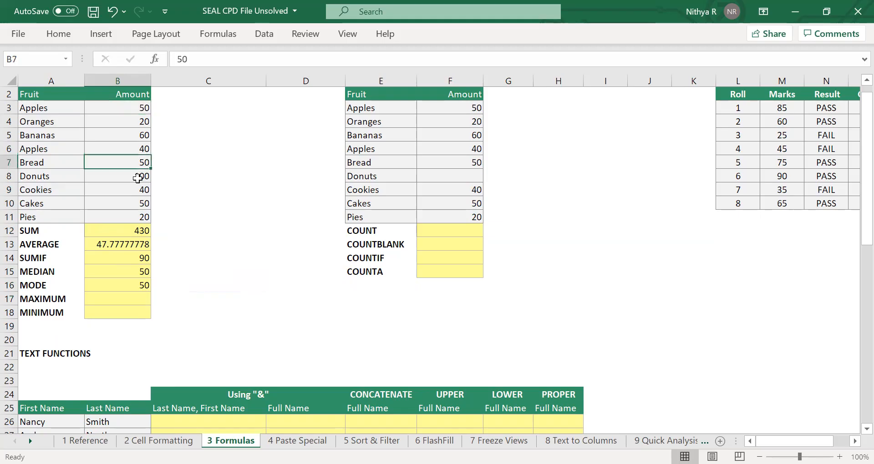
pyautogui.click(138, 204)
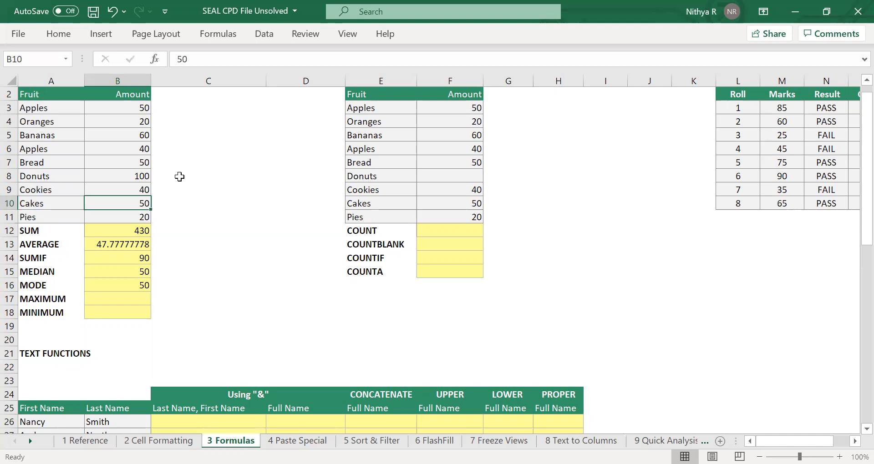
# Find the largest amount in B3:B11 in cell B17 with the MAX function.
pyautogui.click(127, 294)
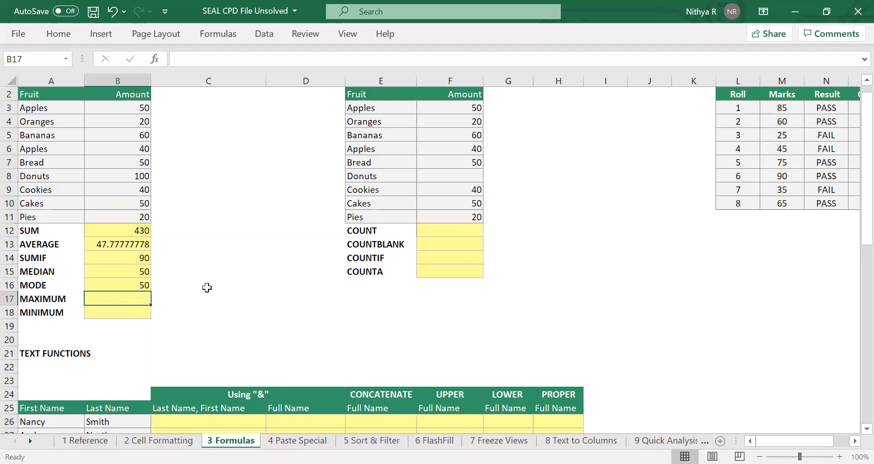
pyautogui.write('=')
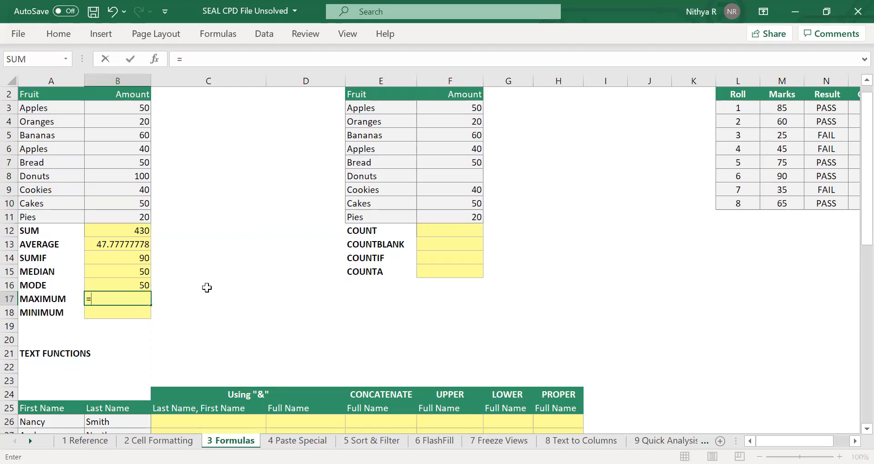
pyautogui.write('max')
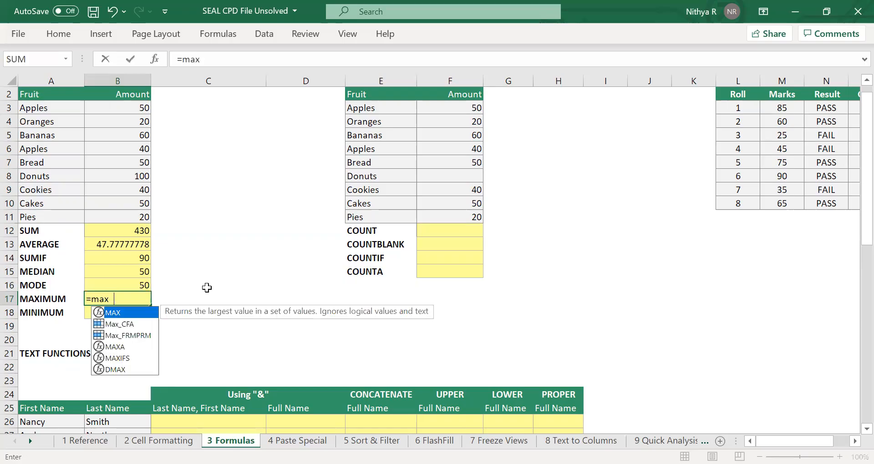
pyautogui.press('Tab')
pyautogui.click(133, 112)
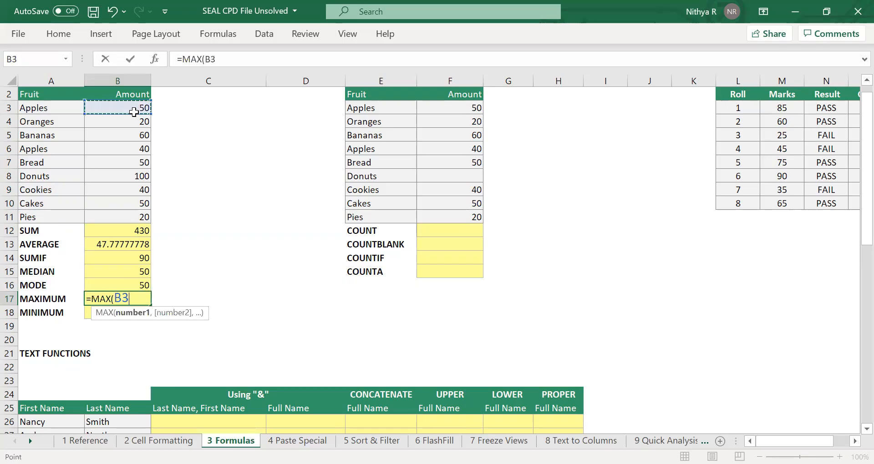
pyautogui.moveTo(134, 112); pyautogui.dragTo(117, 218)
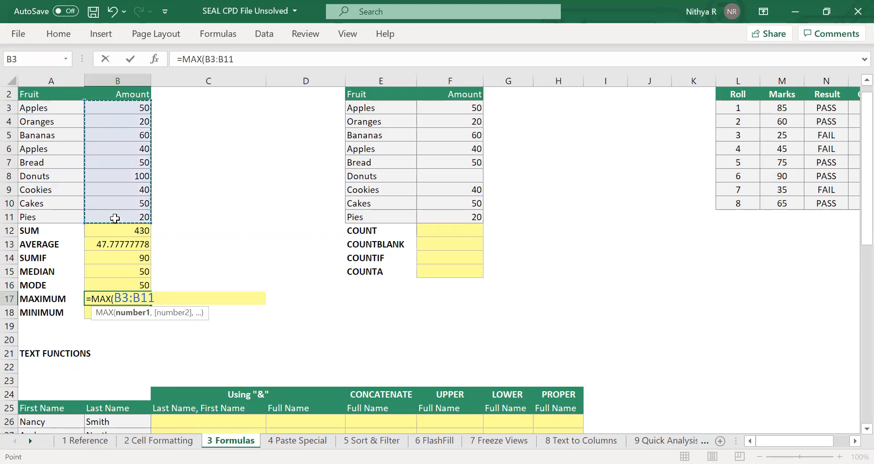
pyautogui.write(')')
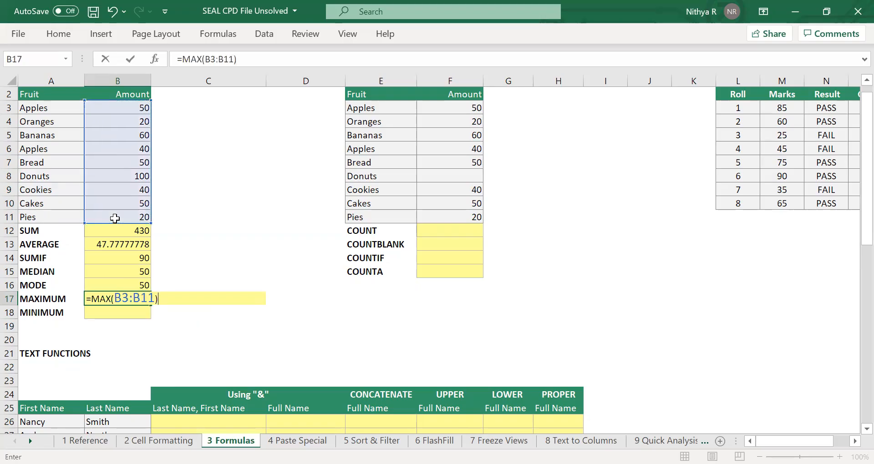
pyautogui.press('Return')
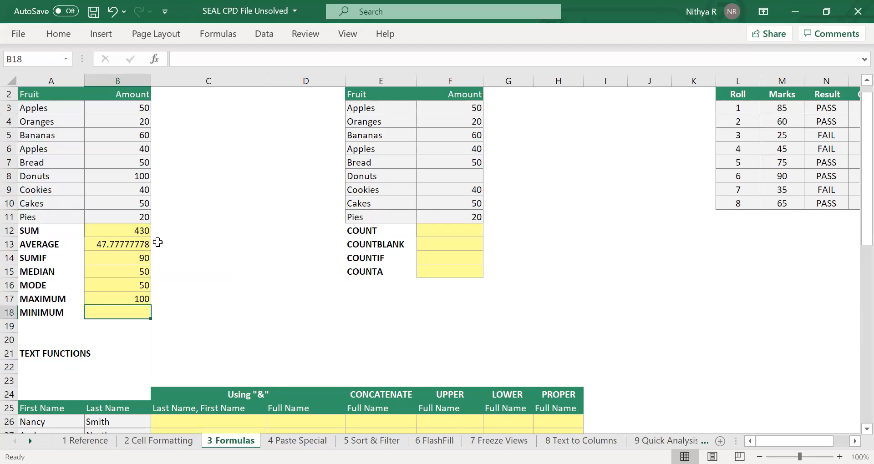
# Find the smallest amount in B3:B11 in cell B18 with the MIN function.
pyautogui.write('=')
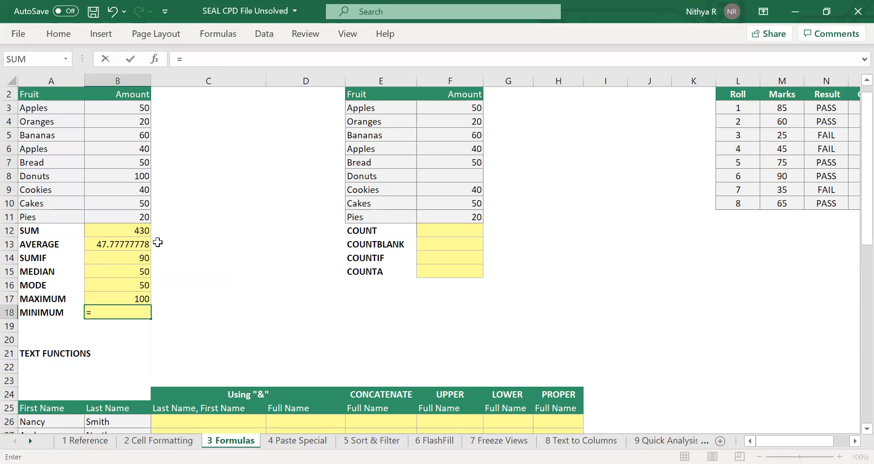
pyautogui.write('min')
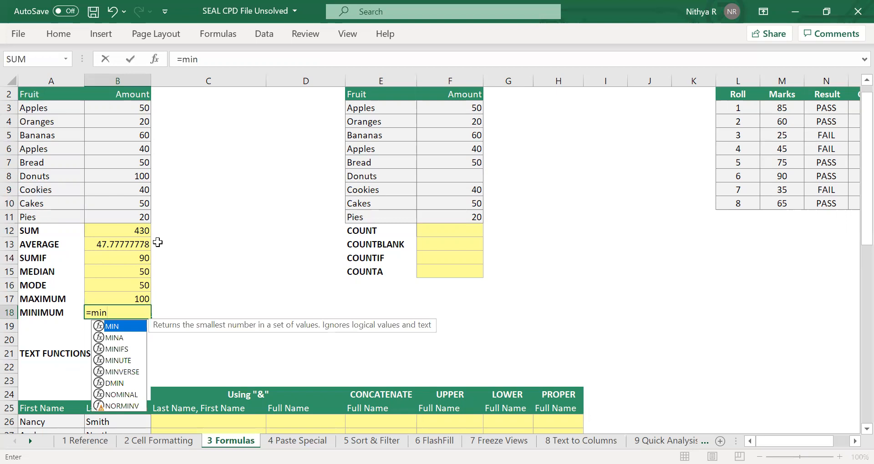
pyautogui.press('Tab')
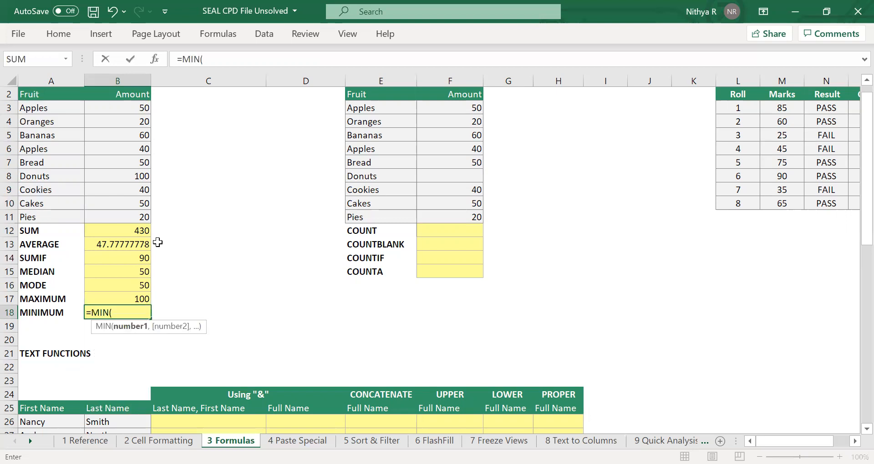
pyautogui.click(137, 108)
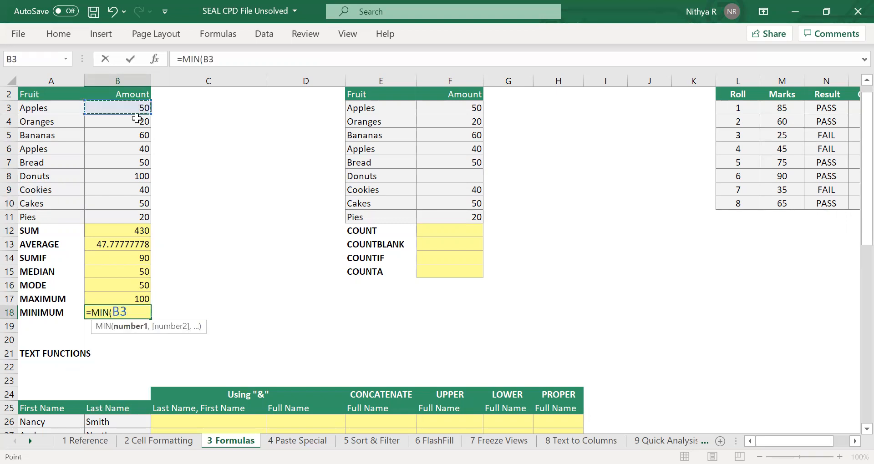
pyautogui.moveTo(137, 119); pyautogui.dragTo(133, 214)
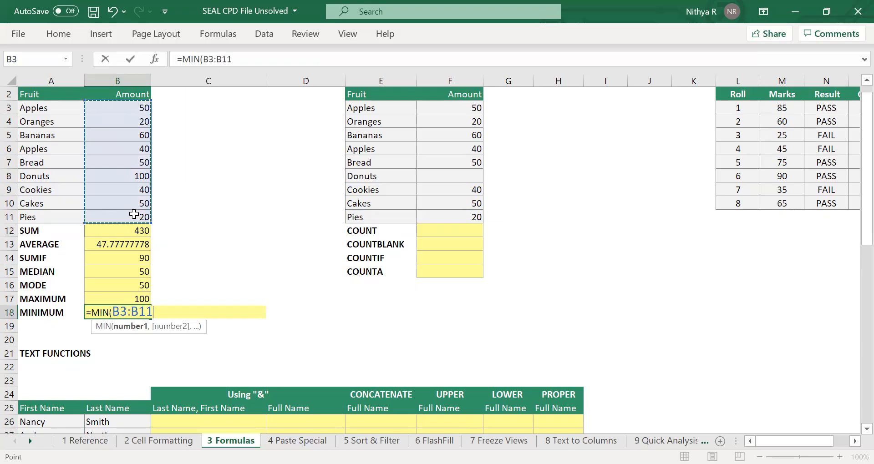
pyautogui.write(')')
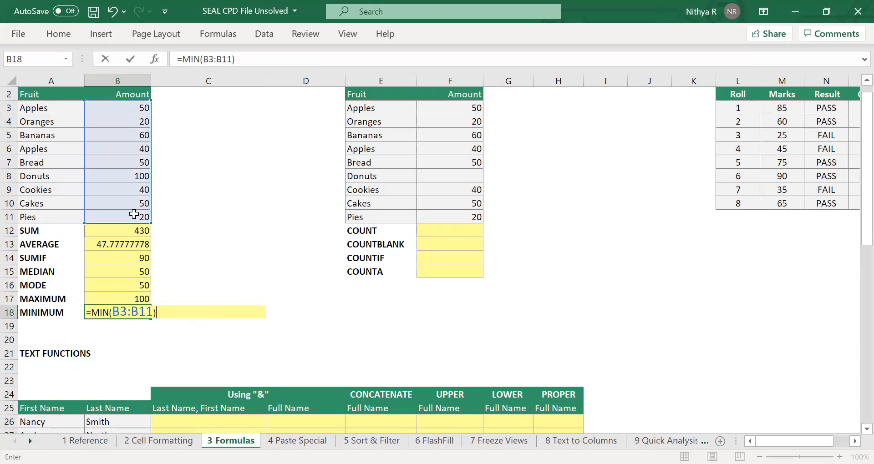
pyautogui.press('Return')
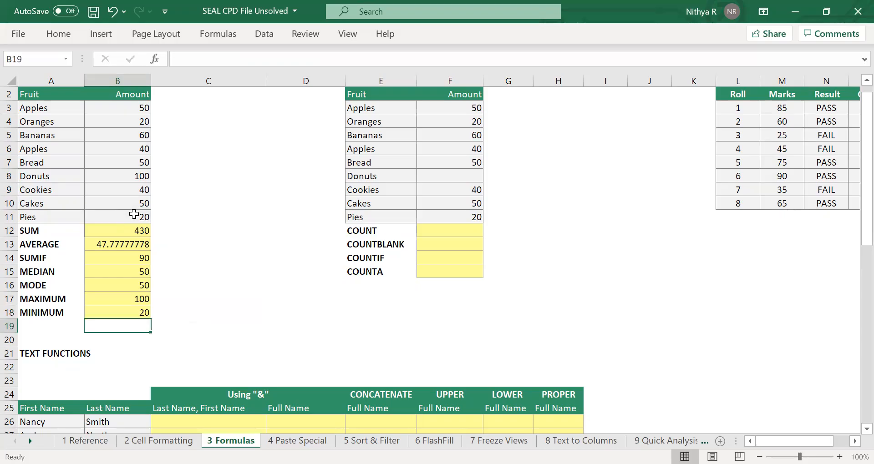
# Format the function results in B12:B18 as numbers with two decimal places.
pyautogui.moveTo(143, 234); pyautogui.dragTo(141, 311)
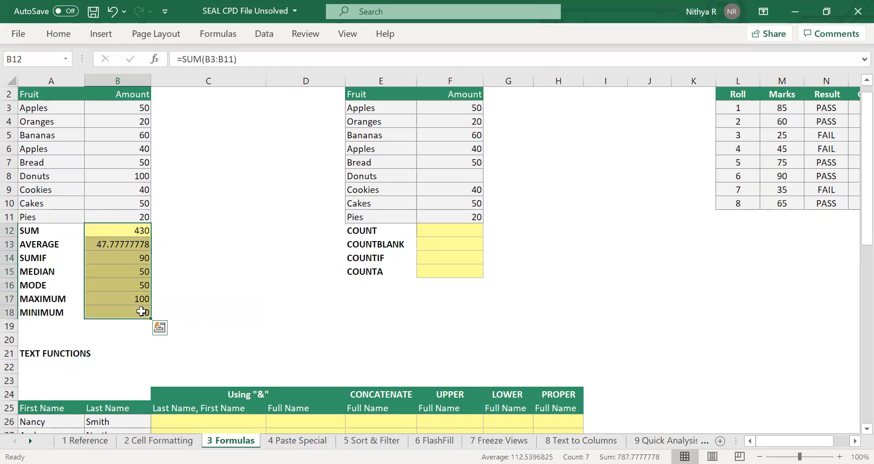
pyautogui.hotkey('ctrl', 'shift', '1')
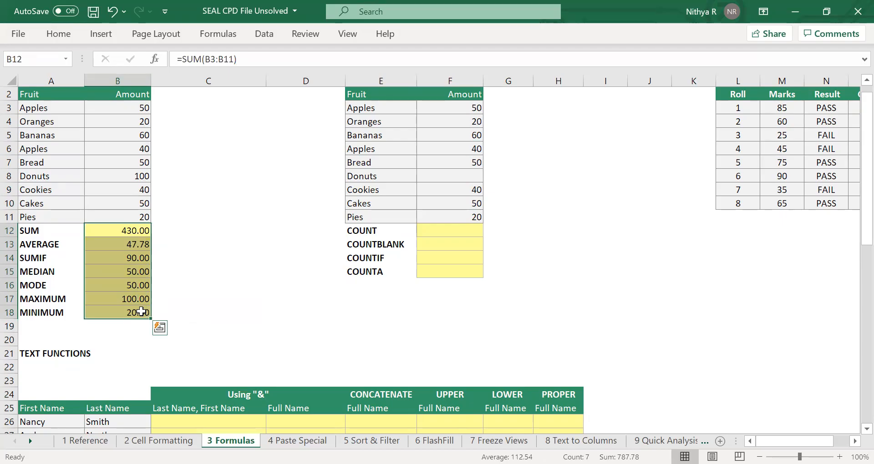
pyautogui.click(190, 275)
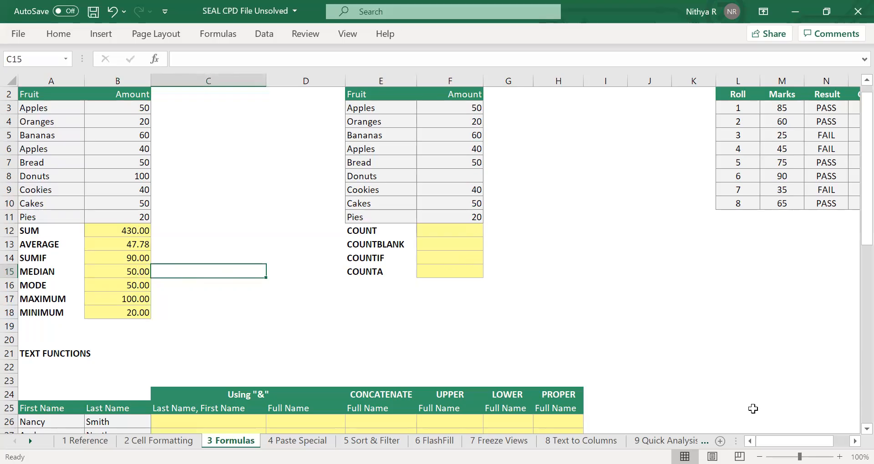
pyautogui.hscroll(3, 655, 315)
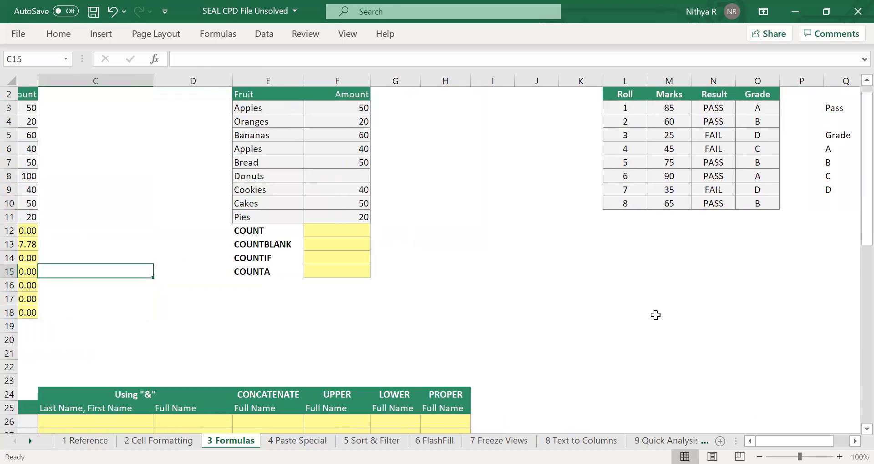
# Count the numeric amounts in F3:F11 in cell F12 with the COUNT function, and select that range to check the result.
pyautogui.hscroll(2, 656, 315)
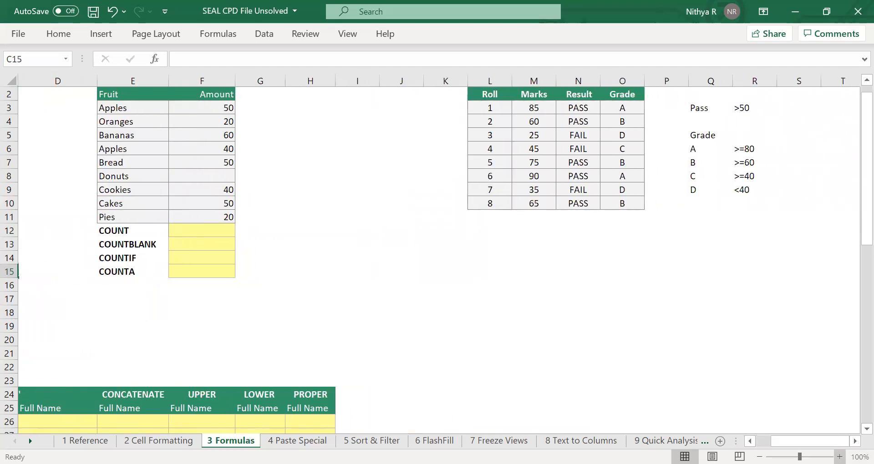
pyautogui.click(839, 456)
pyautogui.click(840, 457)
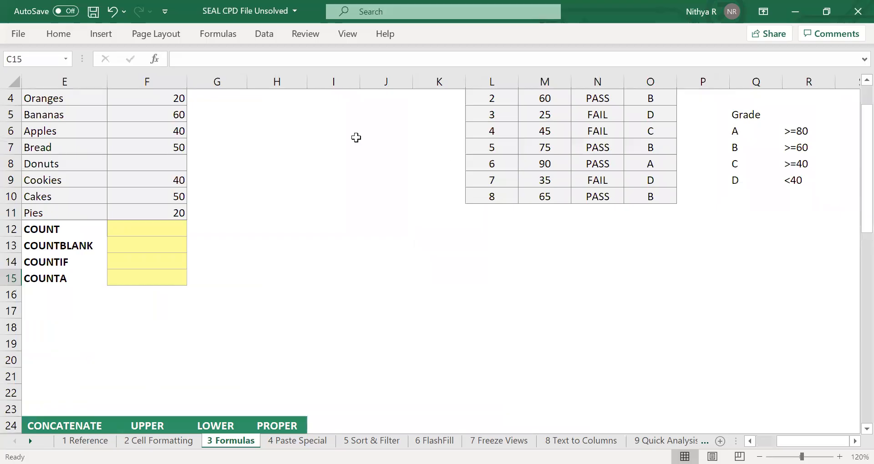
pyautogui.hscroll(-1, 251, 140)
pyautogui.scroll(2, 251, 141)
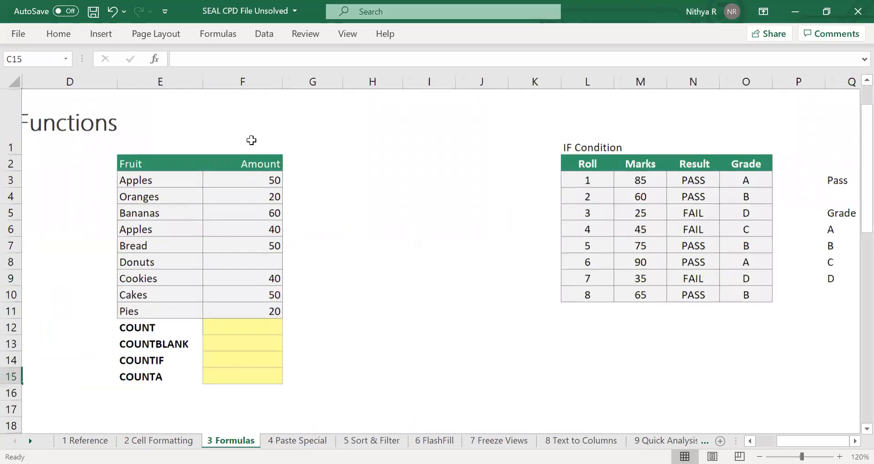
pyautogui.click(256, 326)
pyautogui.write('=')
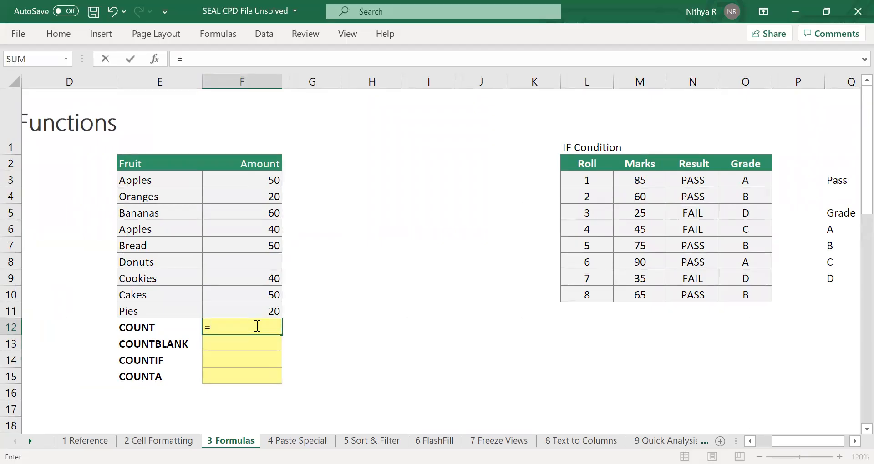
pyautogui.write('c')
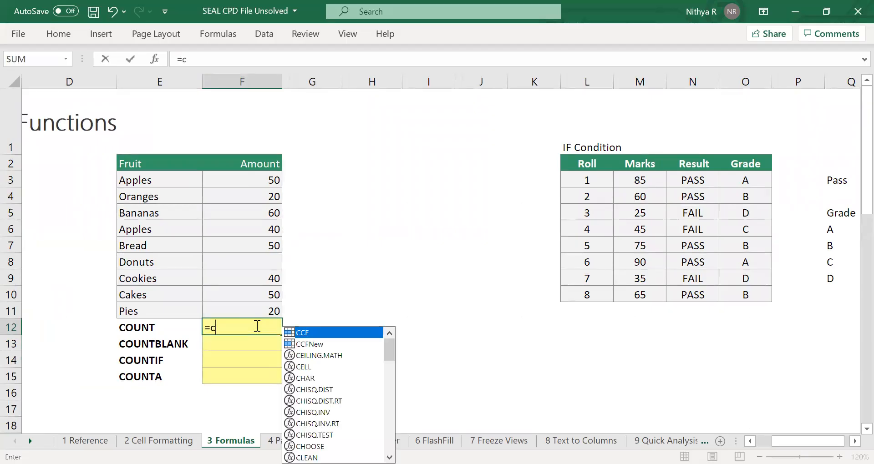
pyautogui.write('ount')
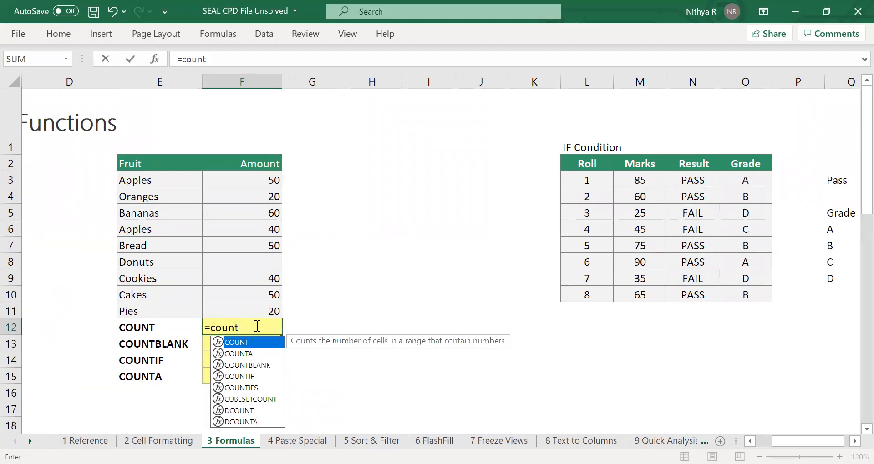
pyautogui.press('Tab')
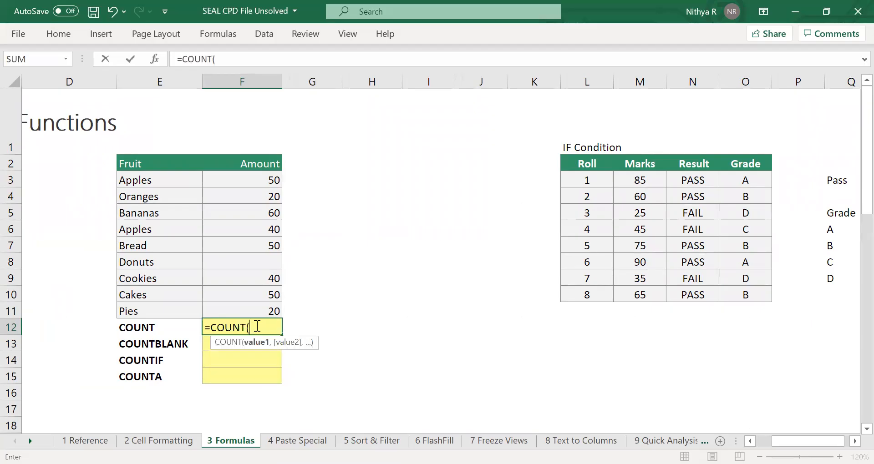
pyautogui.click(266, 181)
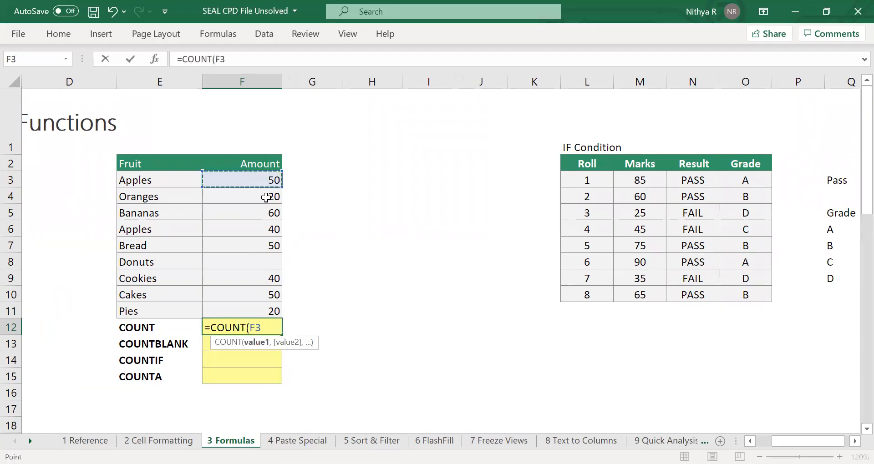
pyautogui.moveTo(267, 197); pyautogui.dragTo(253, 312)
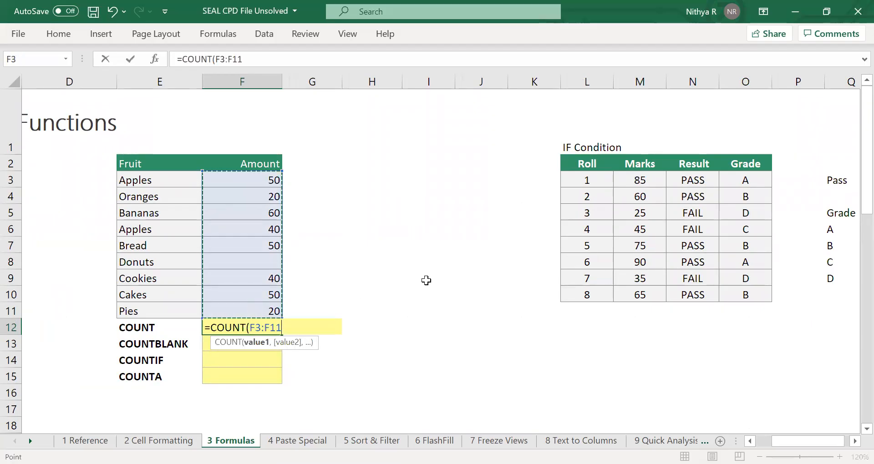
pyautogui.write(')')
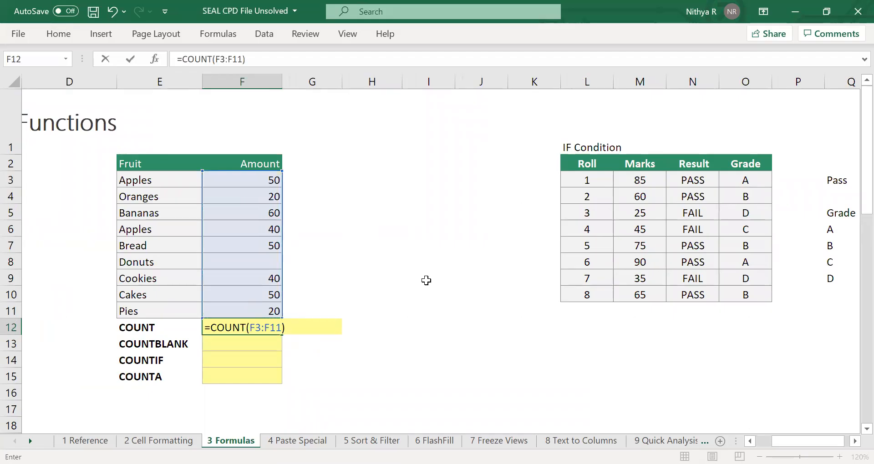
pyautogui.press('Return')
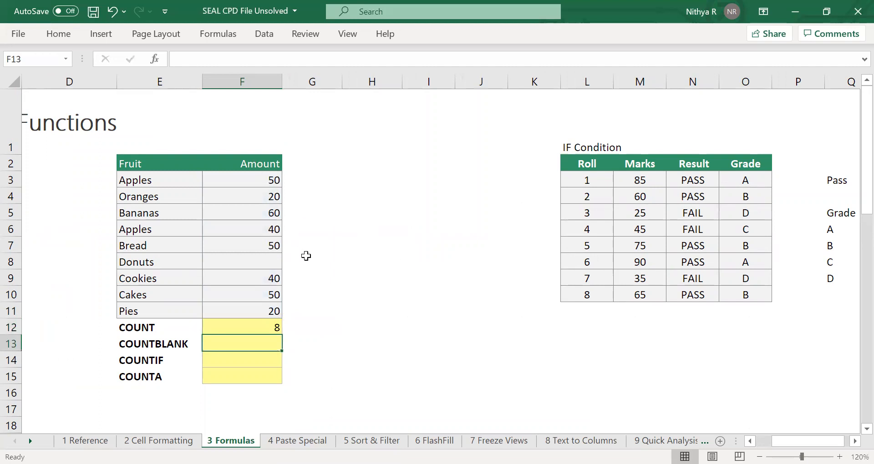
pyautogui.moveTo(263, 182); pyautogui.dragTo(249, 309)
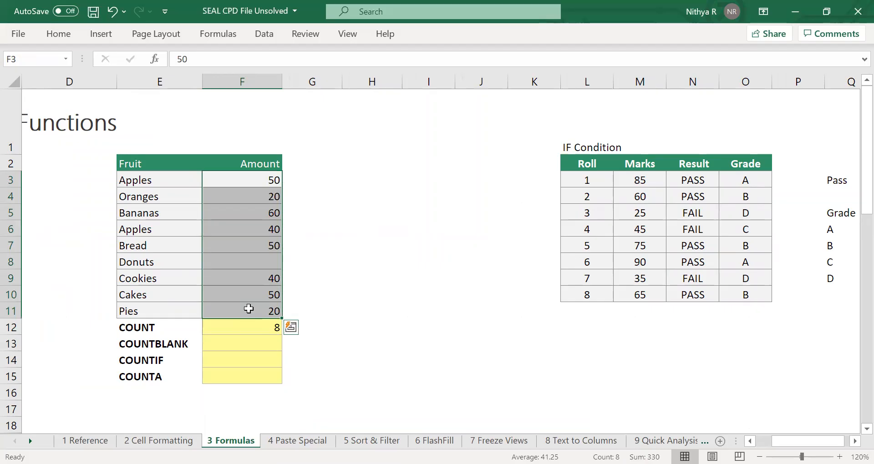
# Count the empty cells in F3:F11 in cell F13 with the COUNTBLANK function.
pyautogui.click(253, 341)
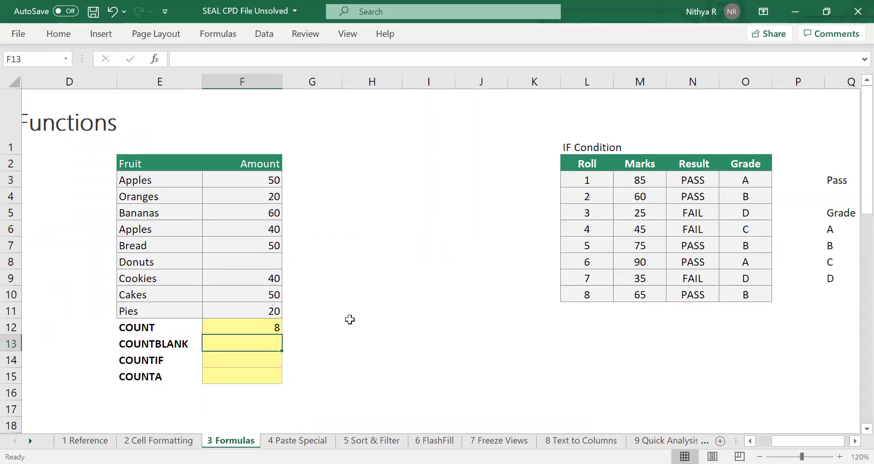
pyautogui.write('=c')
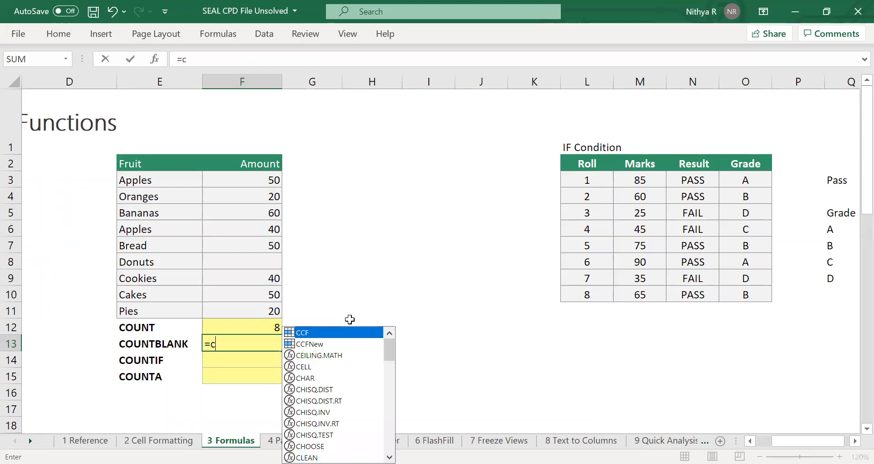
pyautogui.write('ount')
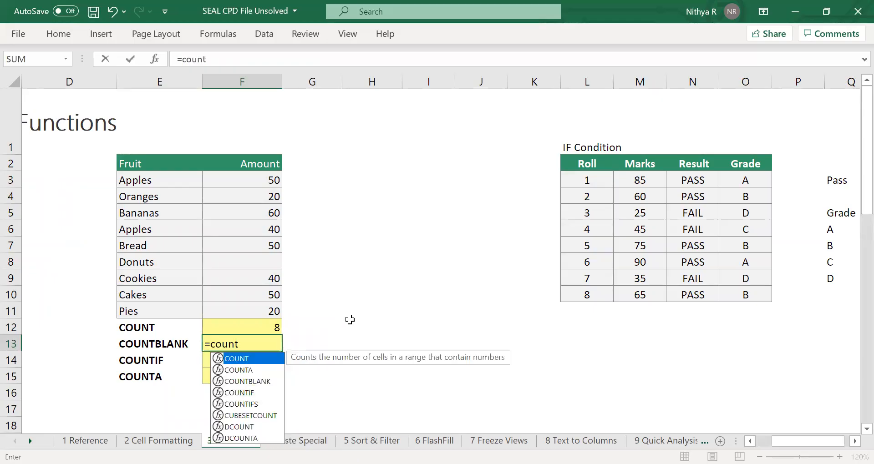
pyautogui.press('Down')
pyautogui.press('Down')
pyautogui.press('Tab')
pyautogui.moveTo(259, 182); pyautogui.dragTo(257, 311)
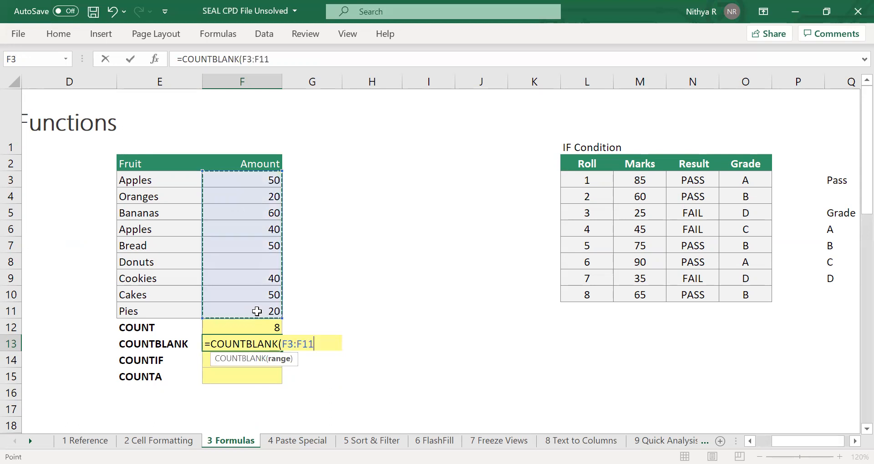
pyautogui.press('Return')
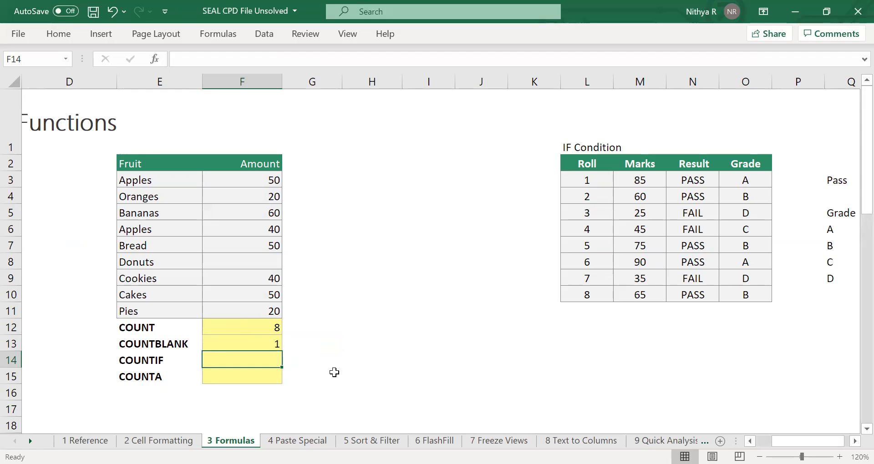
# Count how often "Apples" occurs in the fruit names E3:E11 in cell F14 with the COUNTIF function.
pyautogui.write('=')
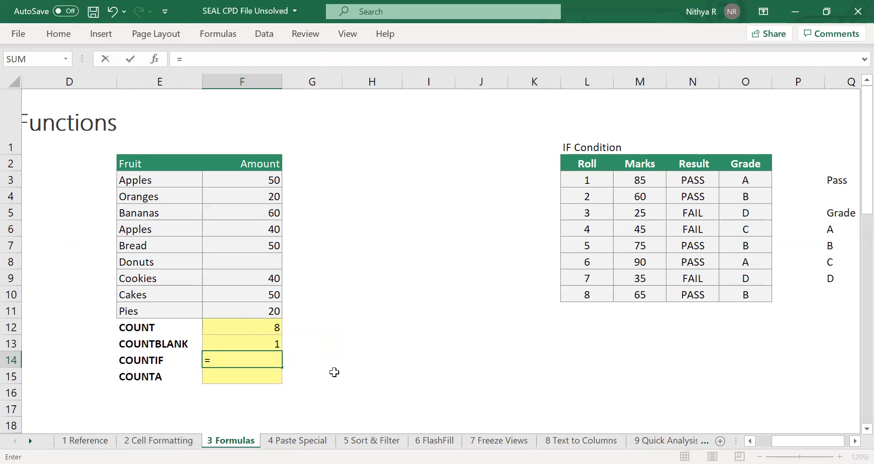
pyautogui.write('count')
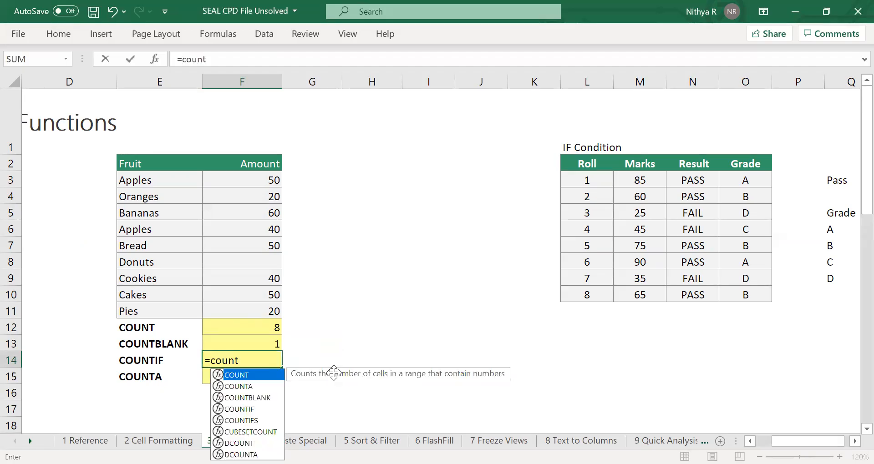
pyautogui.write('if')
pyautogui.press('Tab')
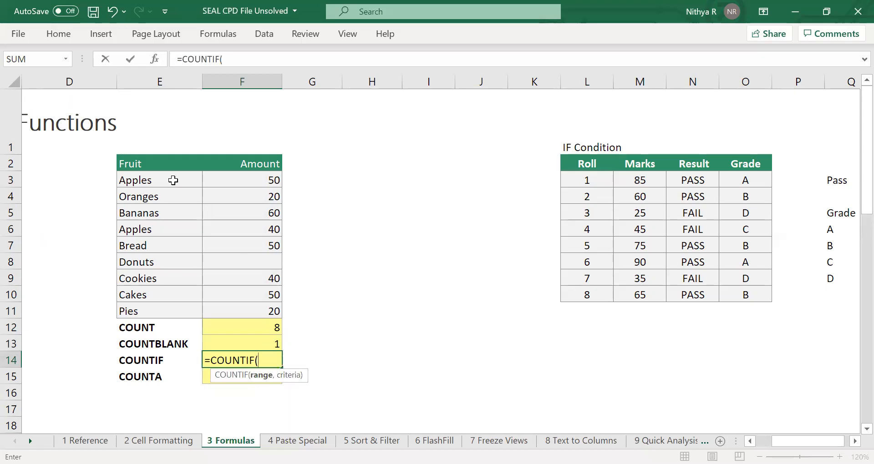
pyautogui.click(173, 180)
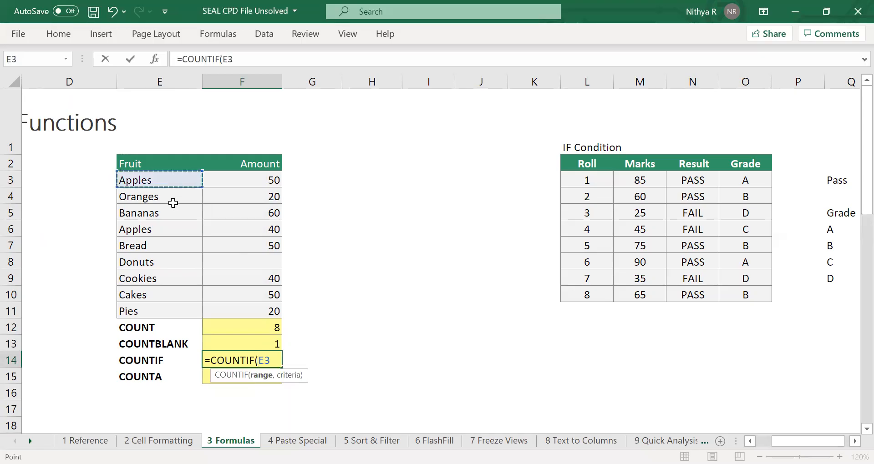
pyautogui.keyDown('shift'); pyautogui.click(153, 312); pyautogui.keyUp('shift')
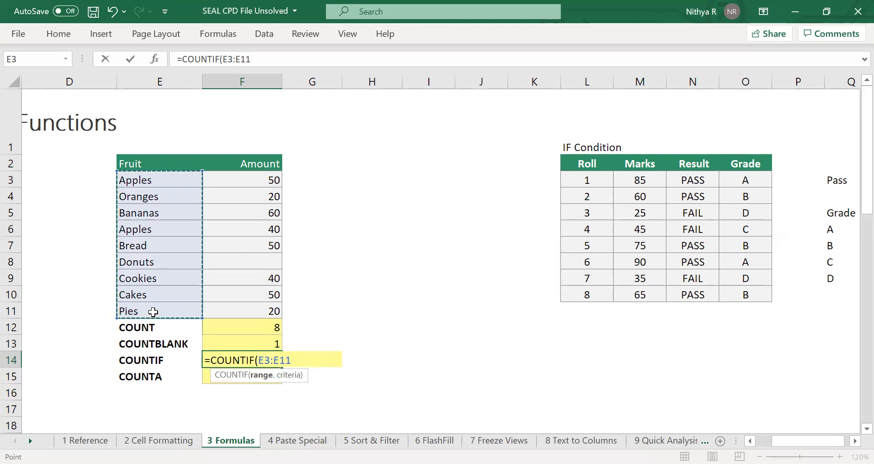
pyautogui.write(',"')
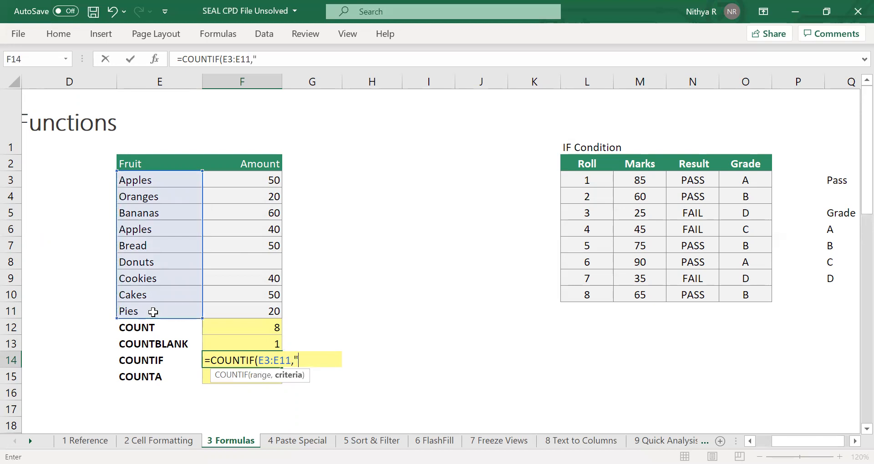
pyautogui.write('Apples"')
pyautogui.write(')')
pyautogui.press('Return')
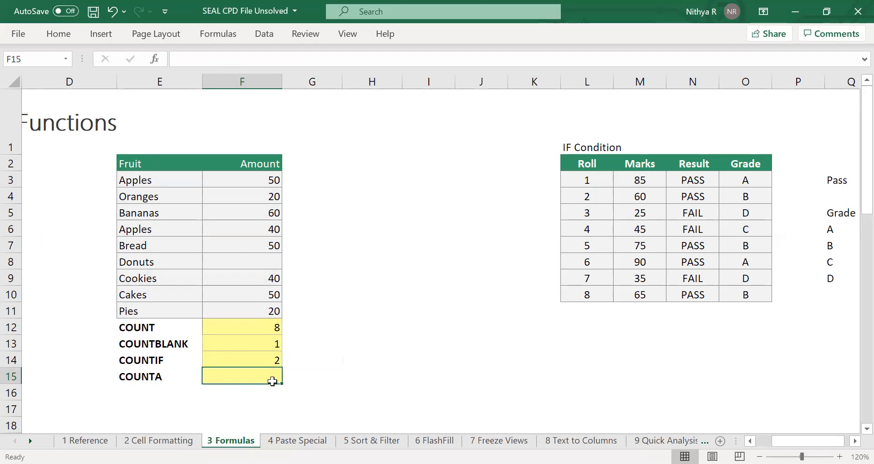
# Count the non-empty cells in F3:F11 in cell F15 with the COUNTA function.
pyautogui.write('=co')
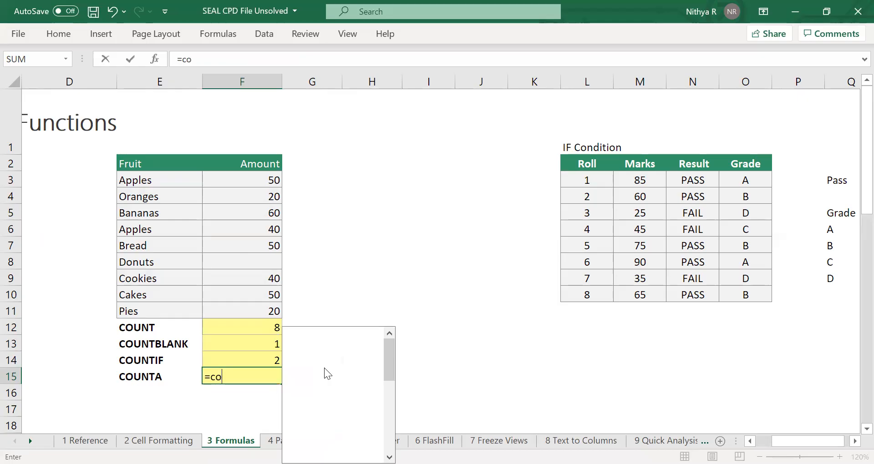
pyautogui.write('unta')
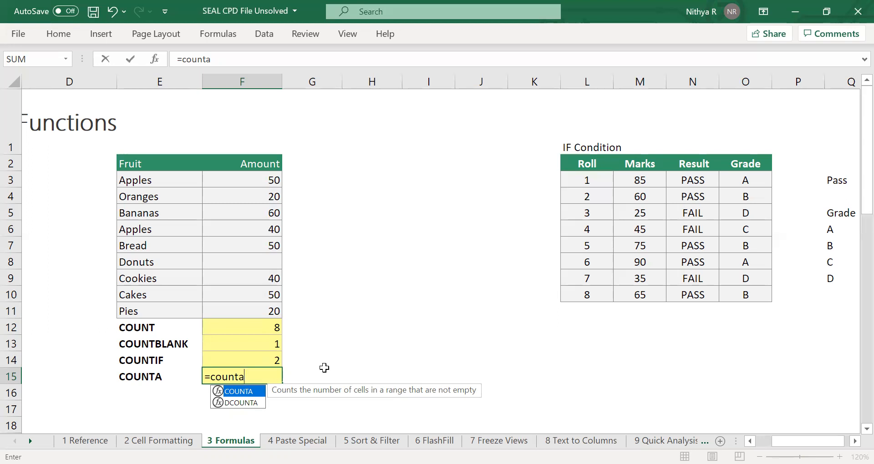
pyautogui.press('Tab')
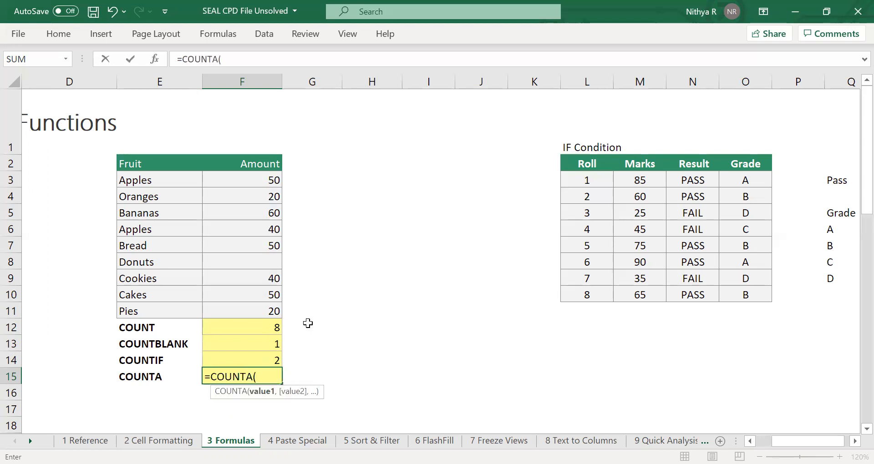
pyautogui.press('Right')
pyautogui.moveTo(307, 323); pyautogui.dragTo(246, 310)
pyautogui.click(263, 180)
pyautogui.write(')')
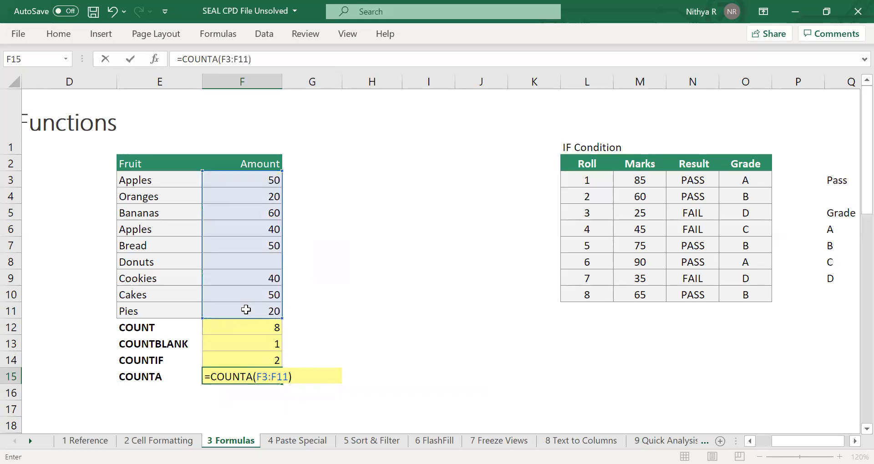
pyautogui.press('Return')
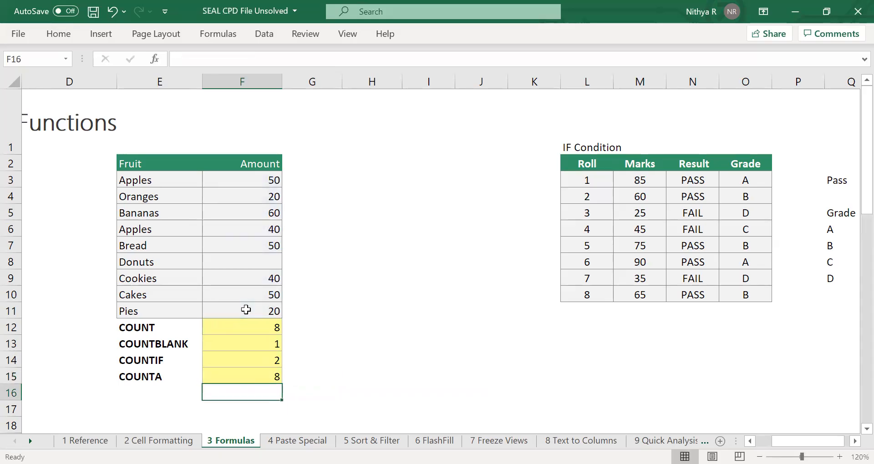
pyautogui.click(265, 378)
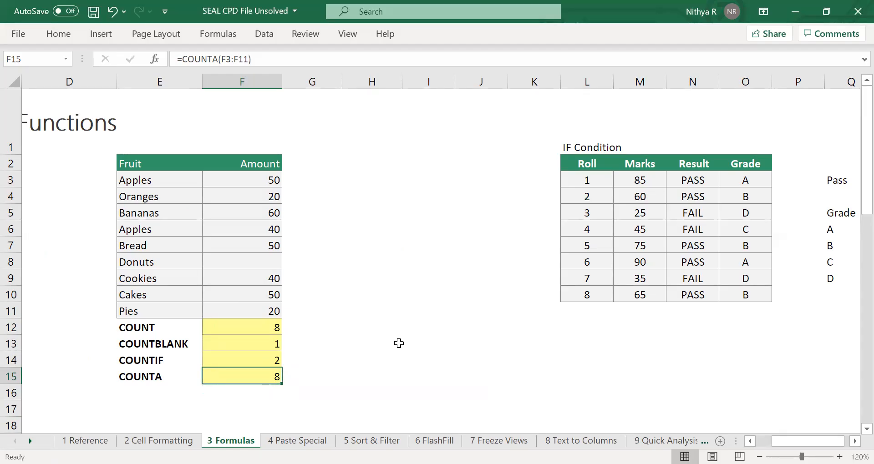
# Clear the existing Result and Grade entries in N3:O10 of the IF Condition table, and select cell N3.
pyautogui.hscroll(2, 399, 344)
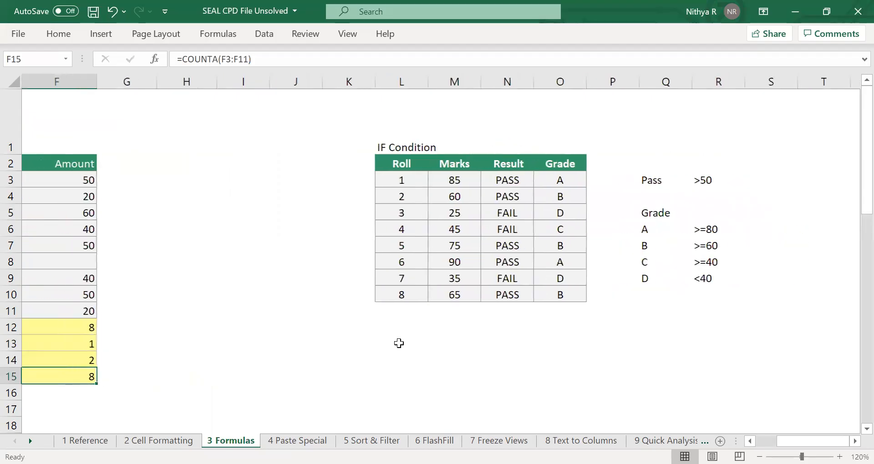
pyautogui.hscroll(3, 398, 344)
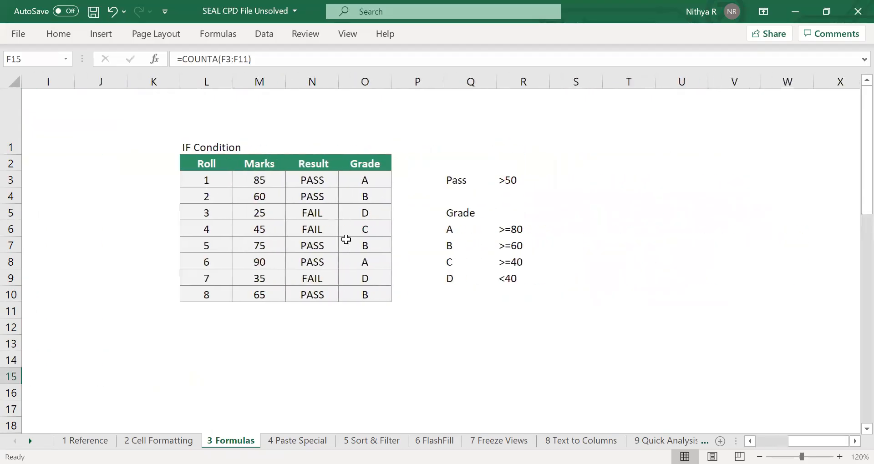
pyautogui.moveTo(321, 182); pyautogui.dragTo(362, 295)
pyautogui.press('Delete')
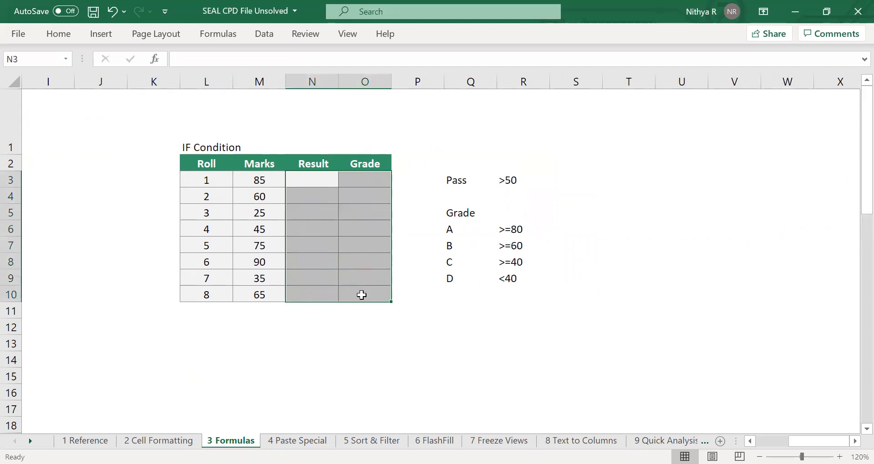
pyautogui.click(316, 176)
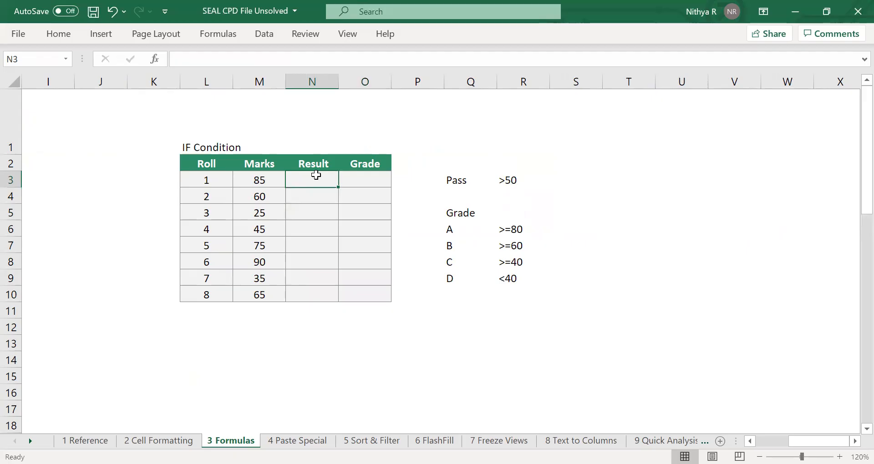
pyautogui.click(840, 456)
pyautogui.click(839, 456)
pyautogui.click(840, 457)
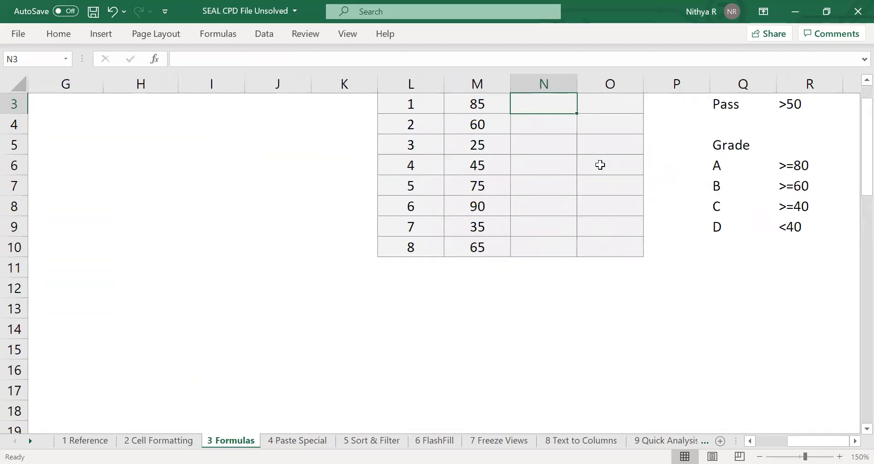
# Start an IF formula in cell N3 that tests whether the mark in M3 is at least 50 (M3>=50).
pyautogui.hscroll(2, 600, 164)
pyautogui.scroll(3, 600, 165)
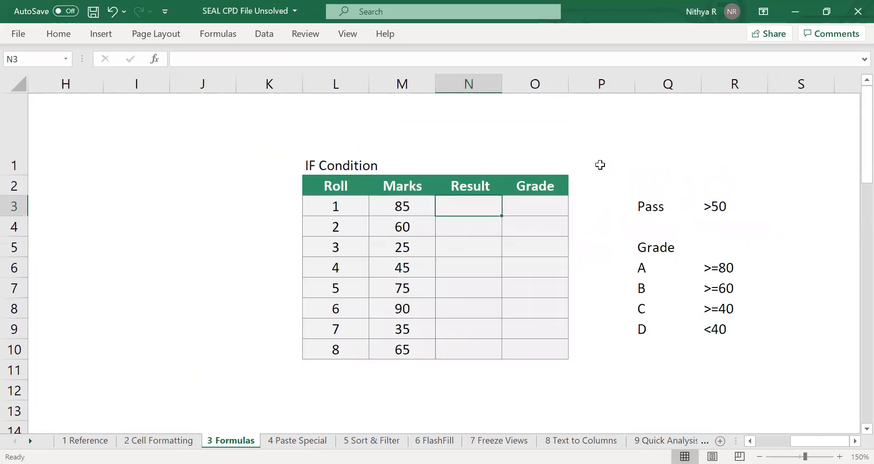
pyautogui.write('=')
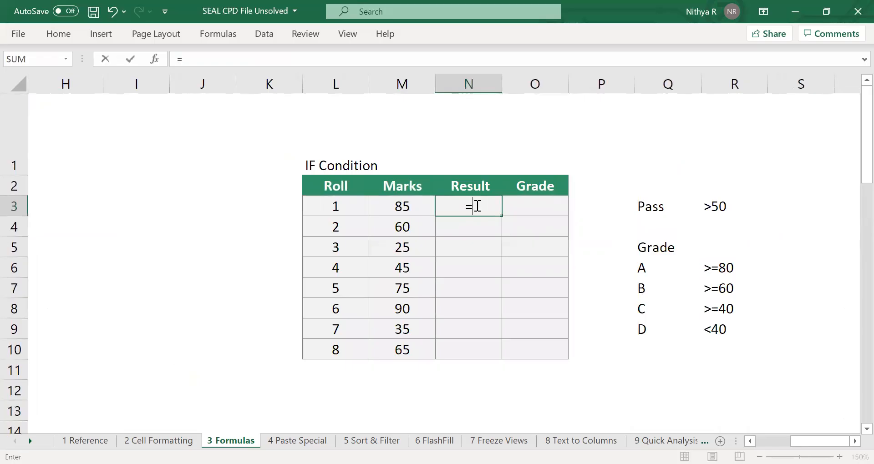
pyautogui.write('i')
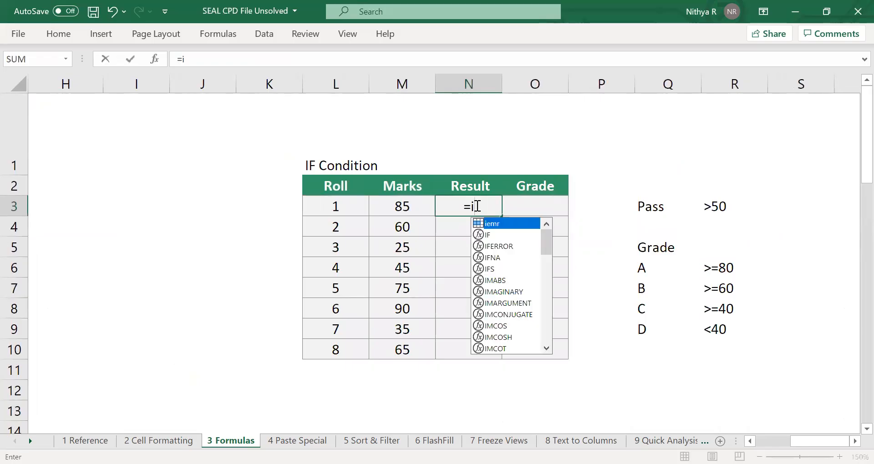
pyautogui.write('f')
pyautogui.press('Tab')
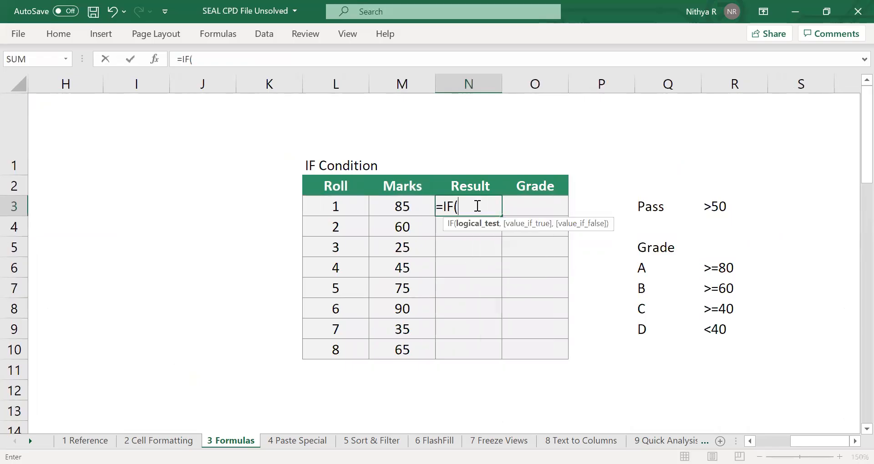
pyautogui.click(403, 205)
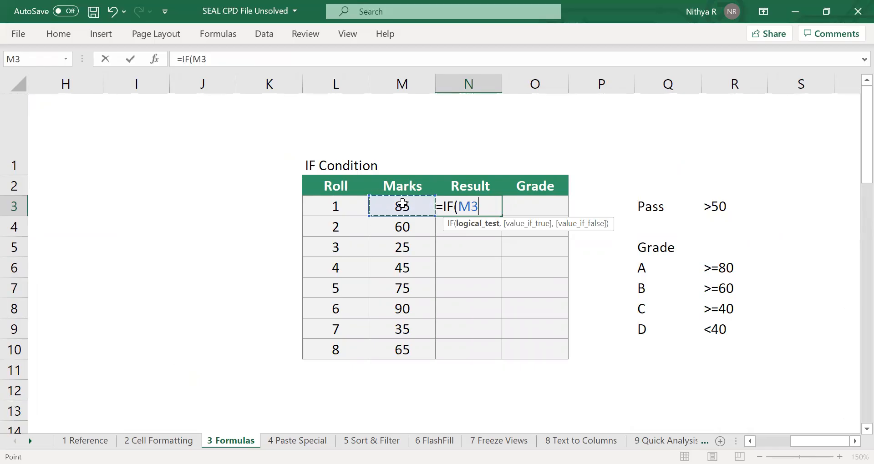
pyautogui.write('>=50')
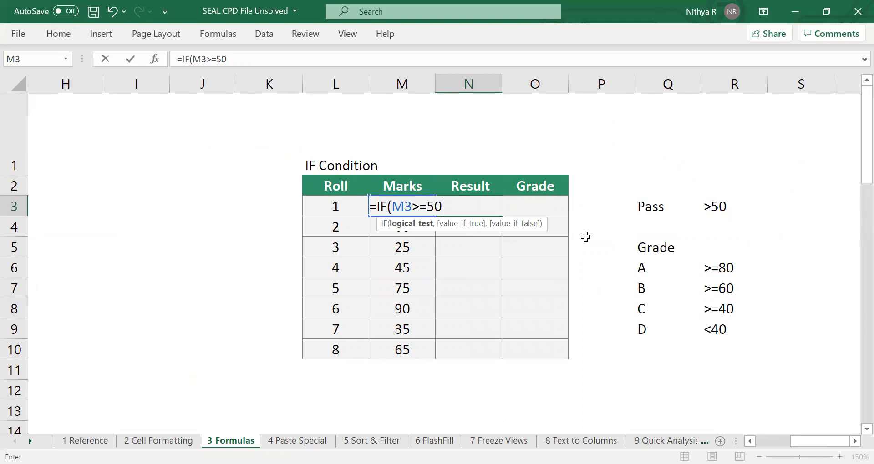
pyautogui.write(',')
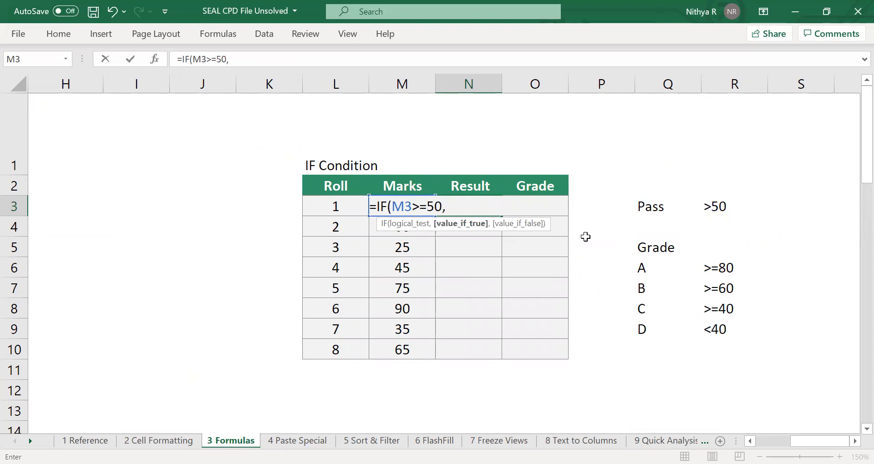
pyautogui.write(' "Pass"')
# Complete the IF formula in N3 so that it returns "Pass" when the test is true and "Fail" otherwise.
pyautogui.write(',')
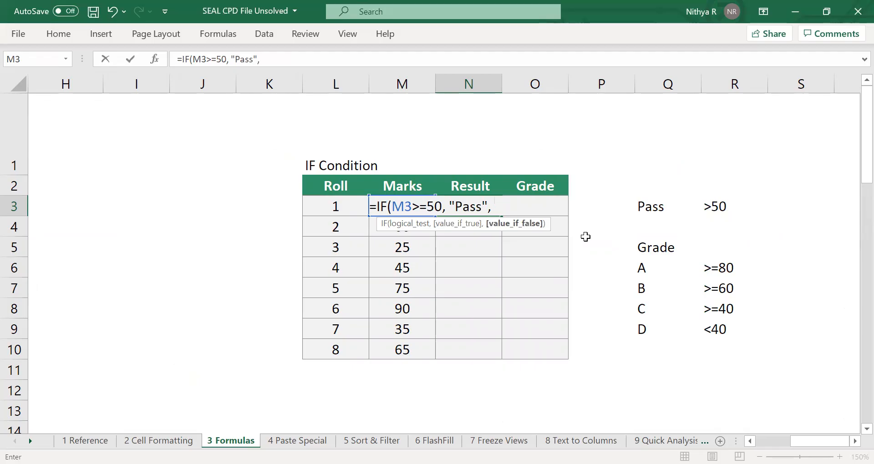
pyautogui.write(' "')
pyautogui.write('Fa')
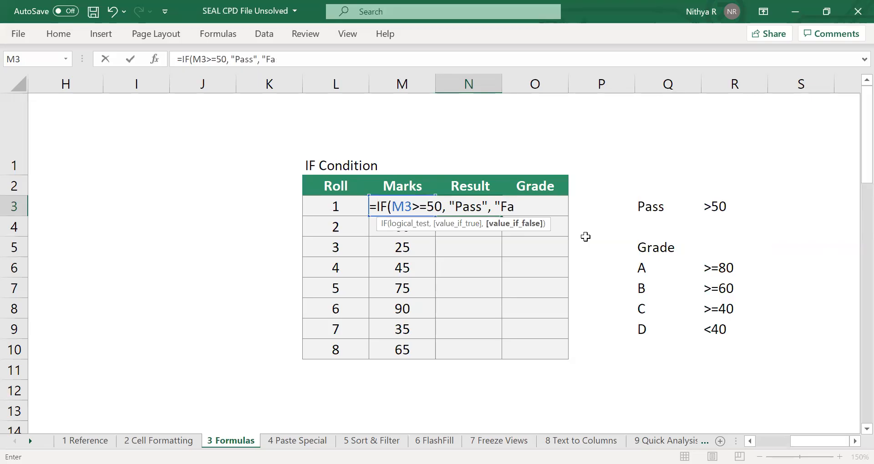
pyautogui.write('il")')
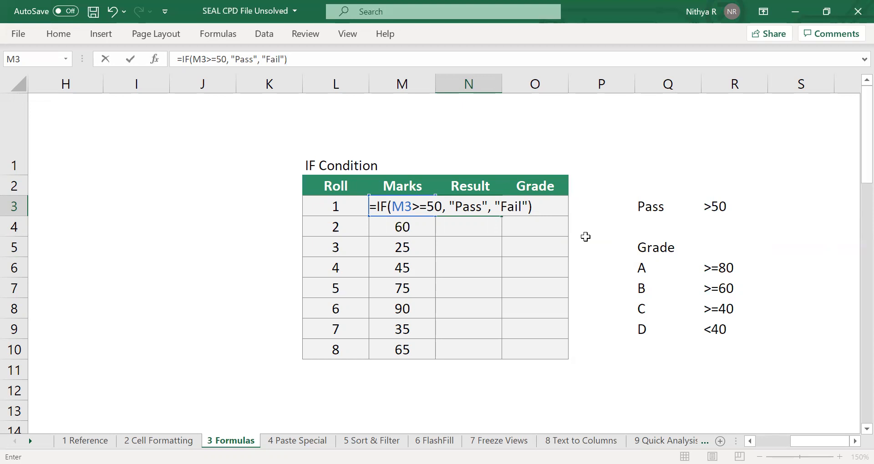
pyautogui.press('Return')
# Fill the Result formula from N3 down through N10.
pyautogui.click(479, 208)
pyautogui.moveTo(478, 208)
pyautogui.mouseDown()
pyautogui.moveTo(446, 381)
pyautogui.moveTo(453, 339)
pyautogui.mouseUp()
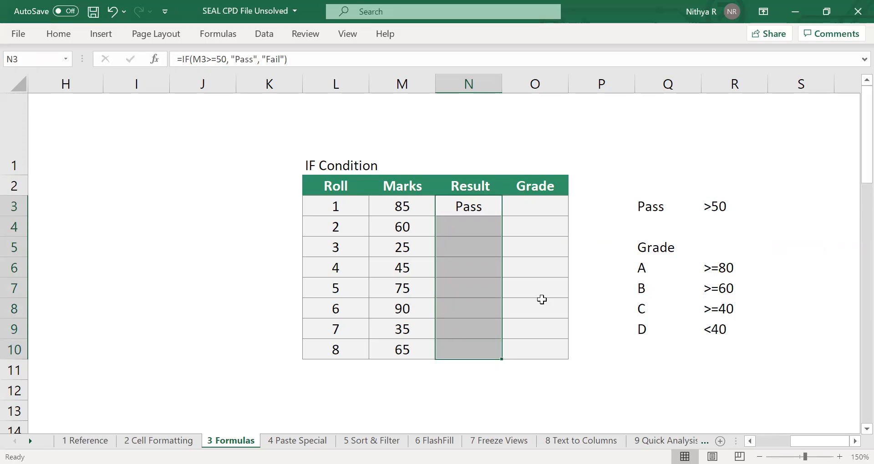
pyautogui.hotkey('ctrl', 'd')
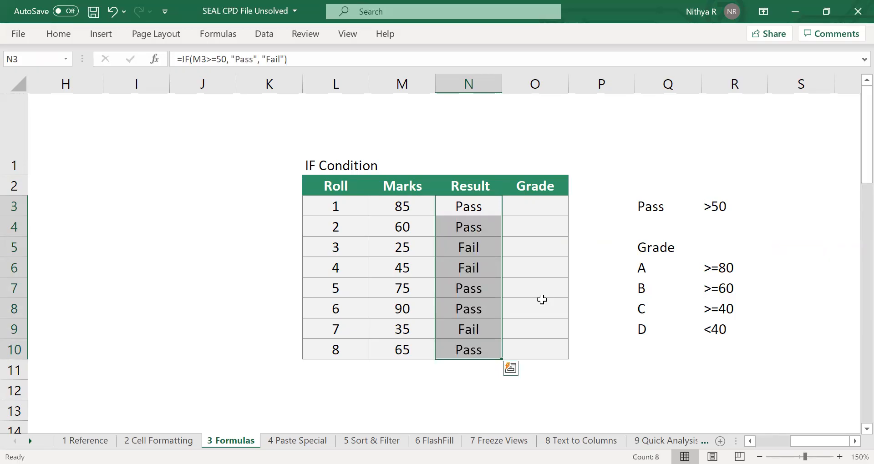
# Check the filled Result formulas in N6 and N9, and review the grade criteria beside the table.
pyautogui.click(477, 257)
pyautogui.click(477, 263)
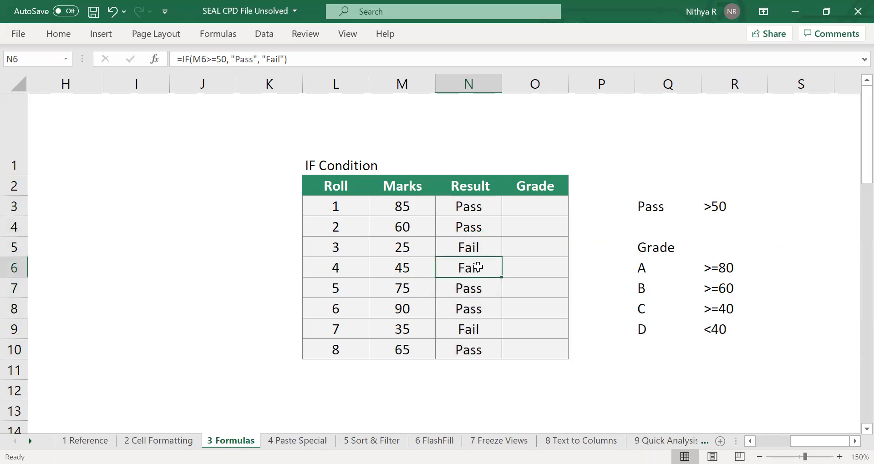
pyautogui.click(476, 328)
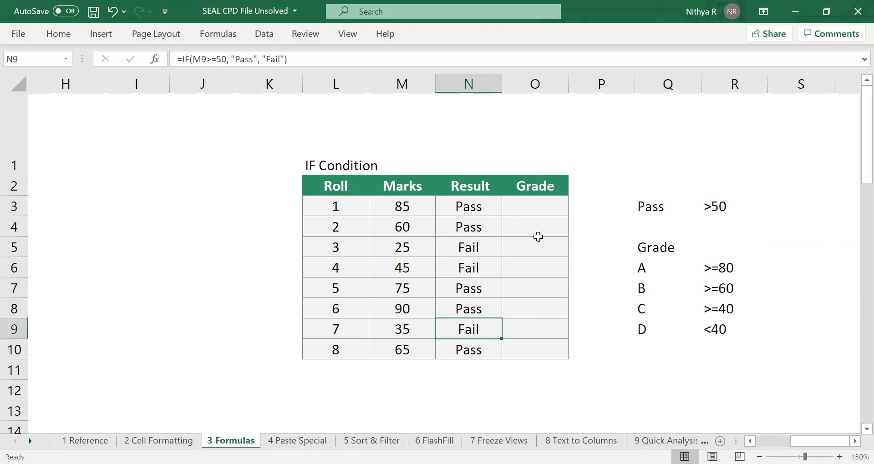
pyautogui.click(537, 215)
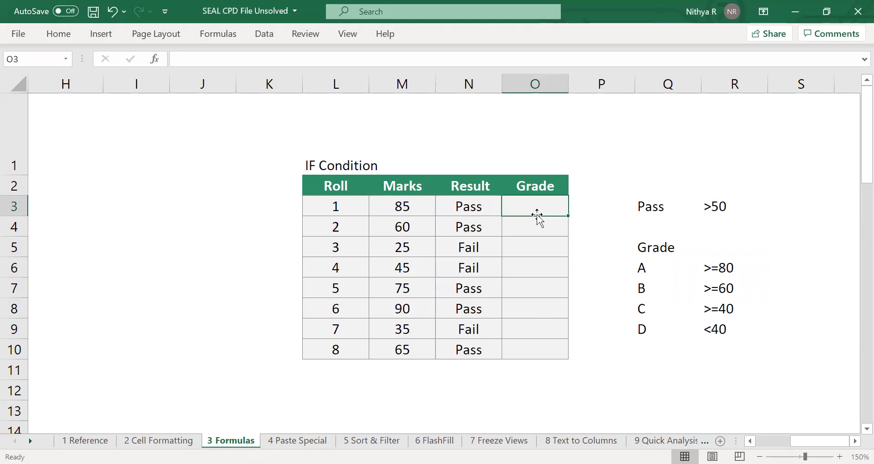
pyautogui.click(682, 266)
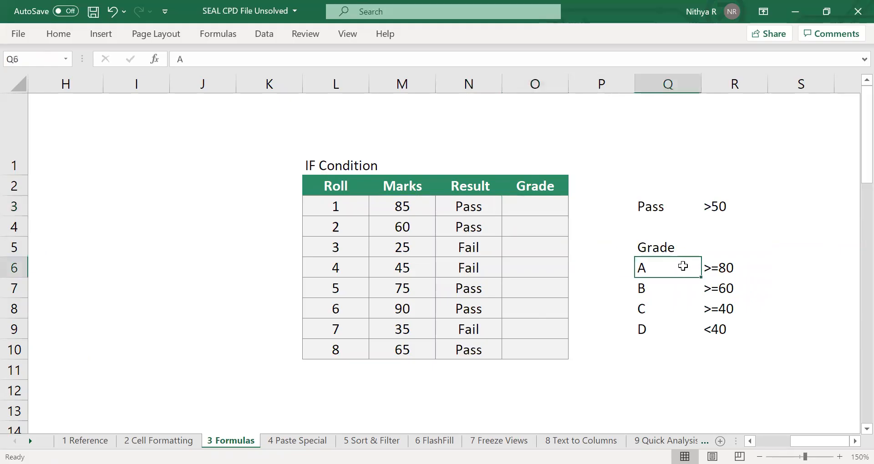
pyautogui.click(713, 268)
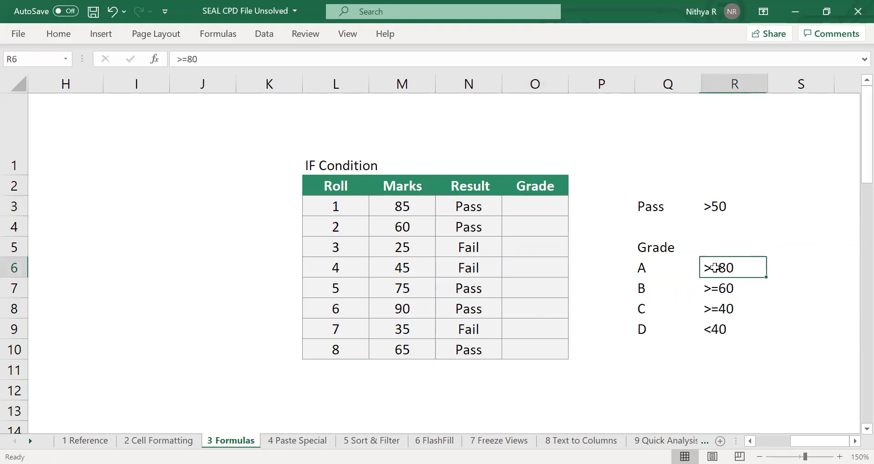
pyautogui.click(645, 269)
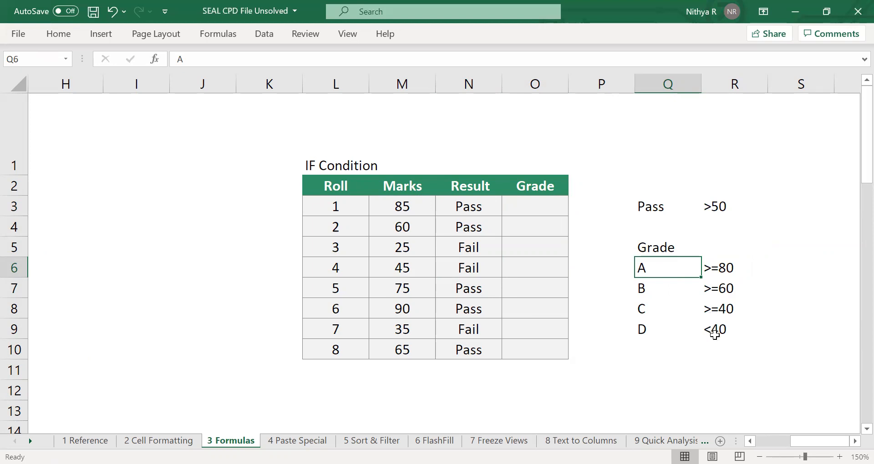
# Start an IF formula in Grade cell O3 that returns "A" when M3>=80.
pyautogui.click(531, 210)
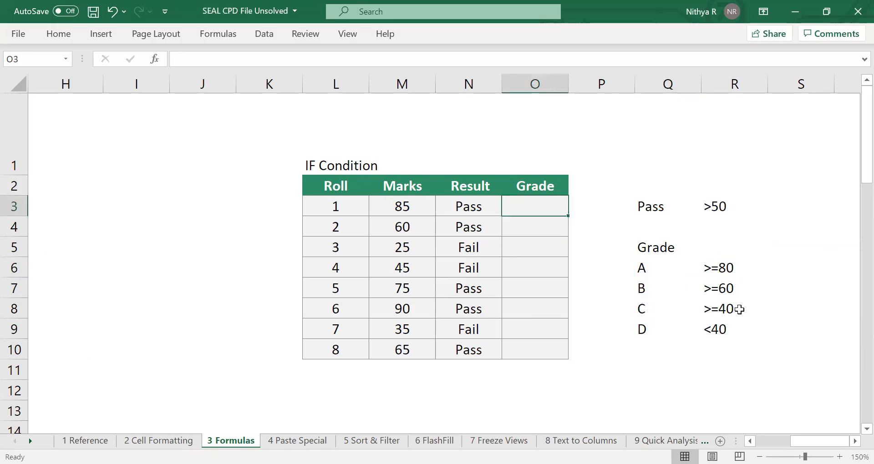
pyautogui.write('=i')
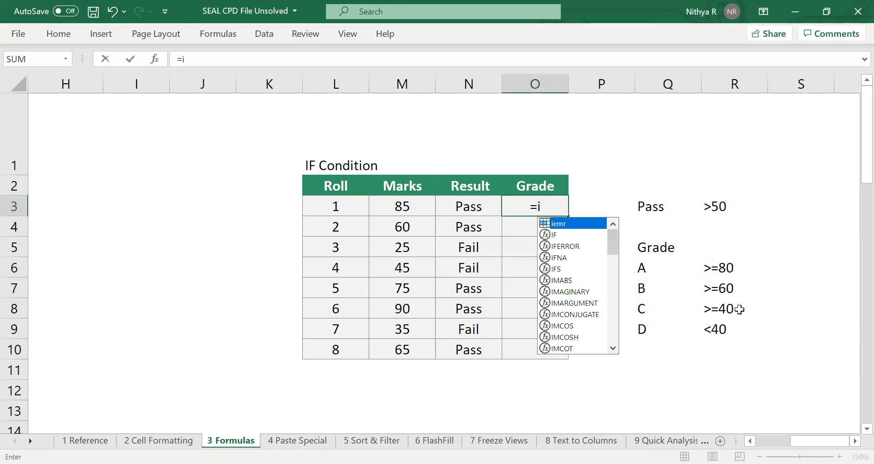
pyautogui.press('Tab')
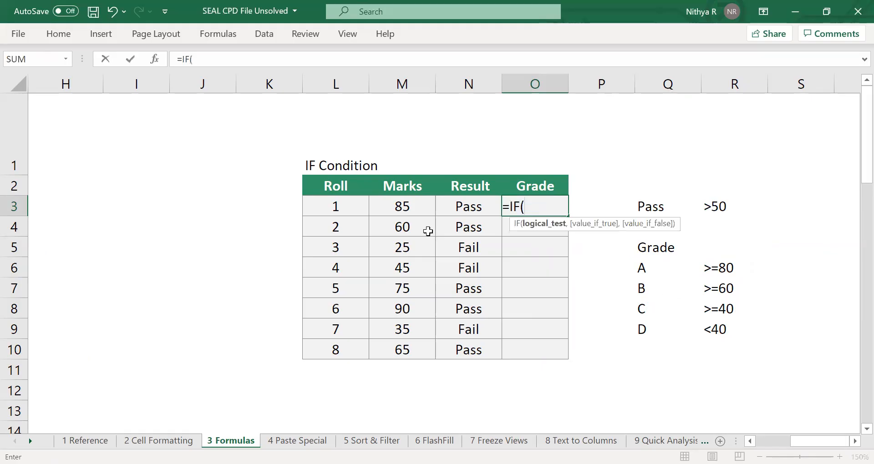
pyautogui.click(399, 207)
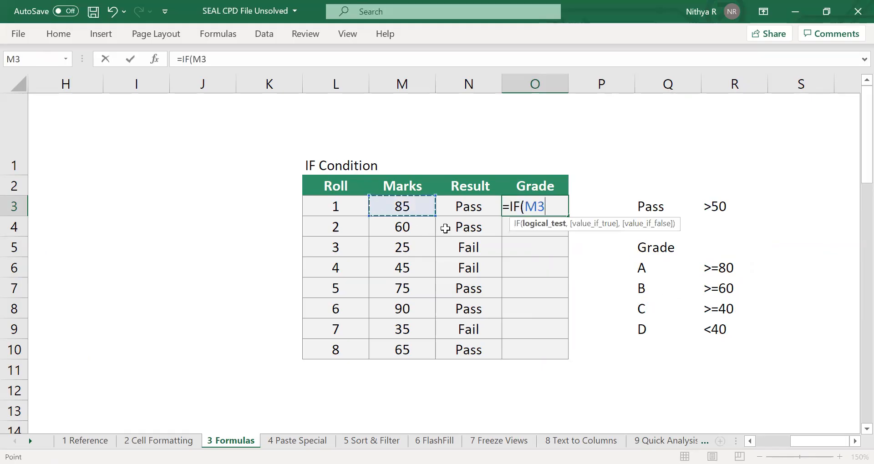
pyautogui.write('>=80, "A",')
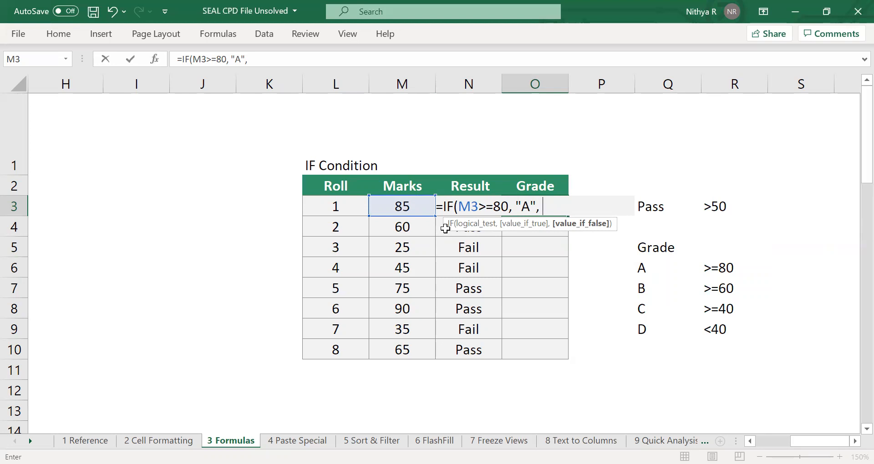
# Nest a second IF as the false value in O3's formula, returning "B" when M3>=60.
pyautogui.write('i')
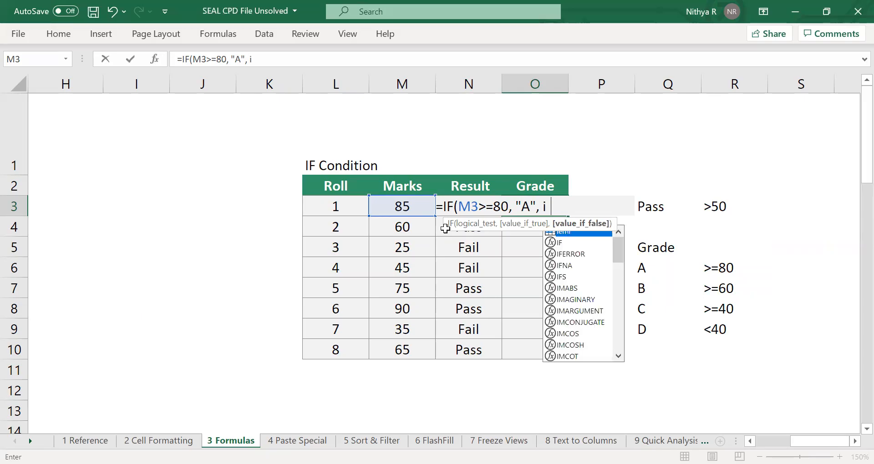
pyautogui.press('Tab')
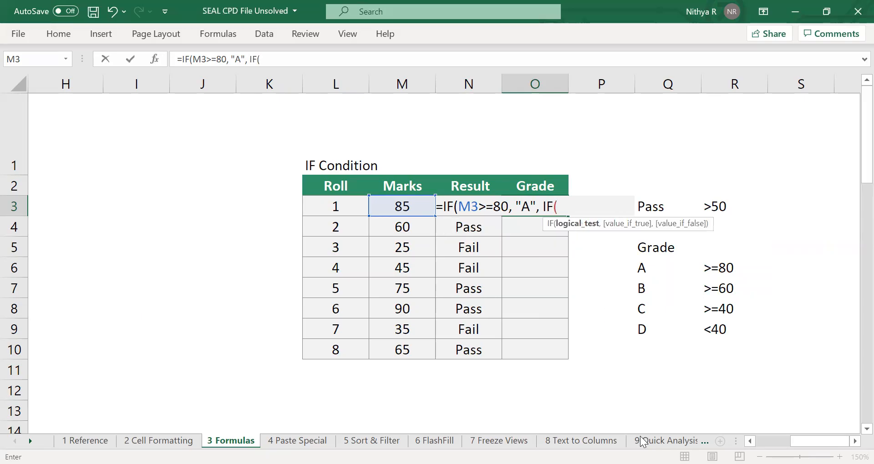
pyautogui.click(396, 205)
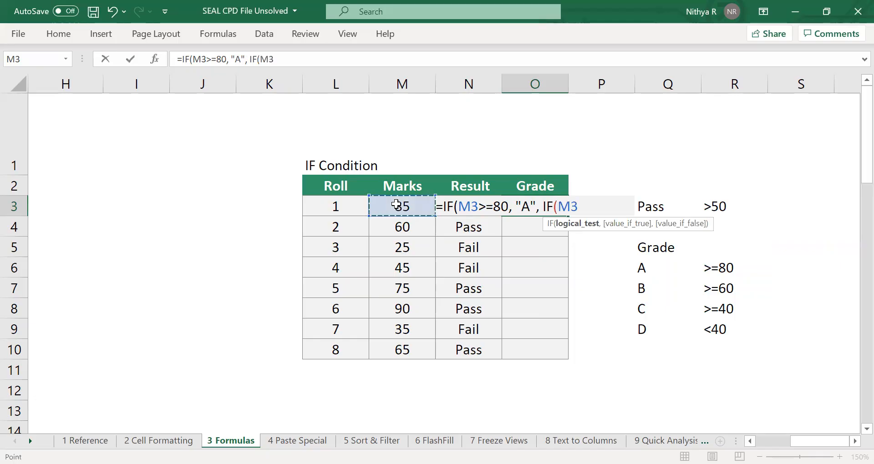
pyautogui.write('>=60')
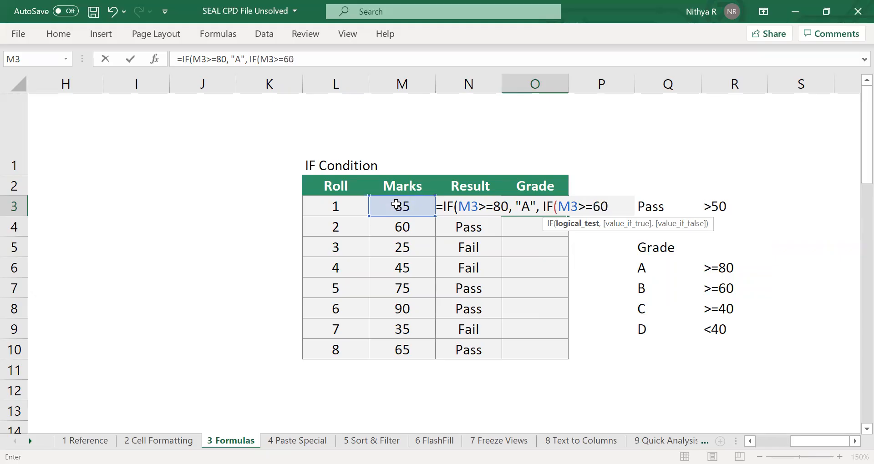
pyautogui.write(', "B')
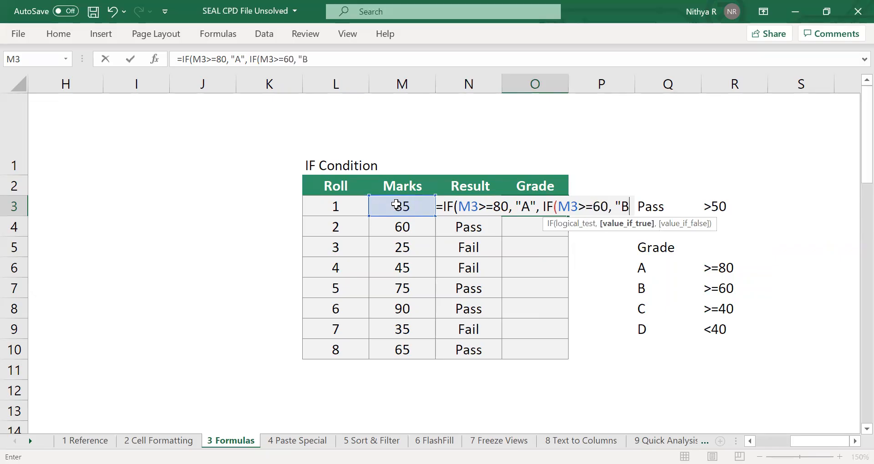
pyautogui.write('",')
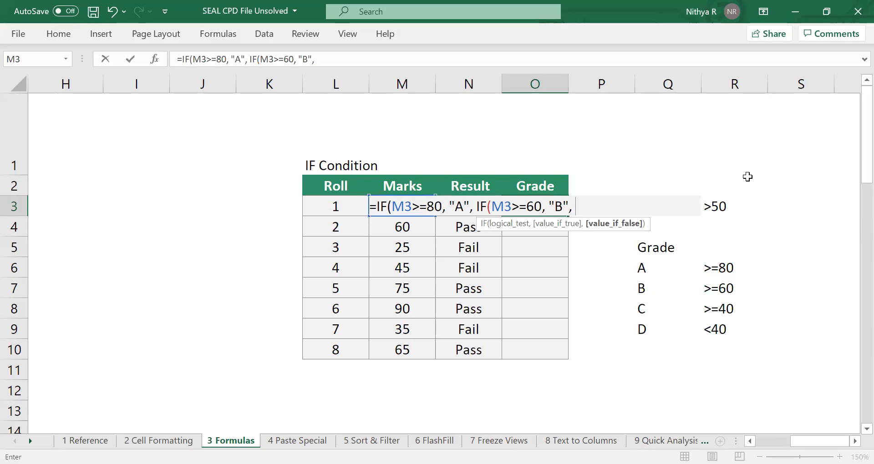
# Nest a third IF as the next false value in O3's formula, returning "C" when M3>=40.
pyautogui.write('IF(')
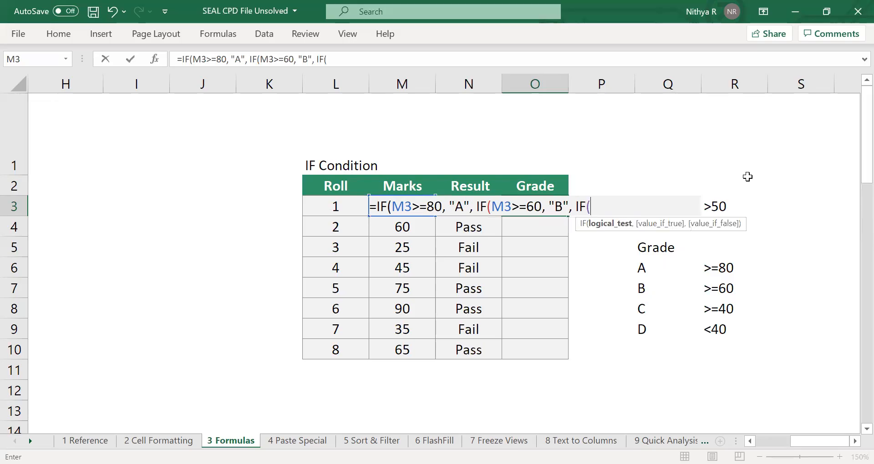
pyautogui.write('m3>=40')
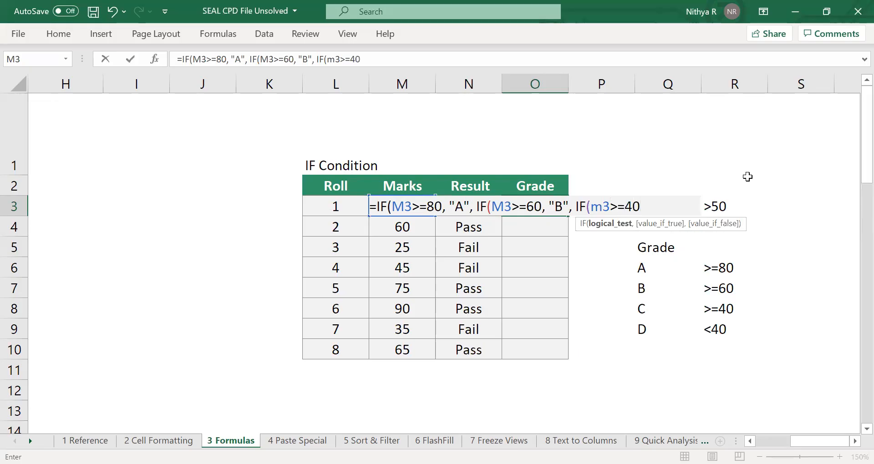
pyautogui.write(', "C",')
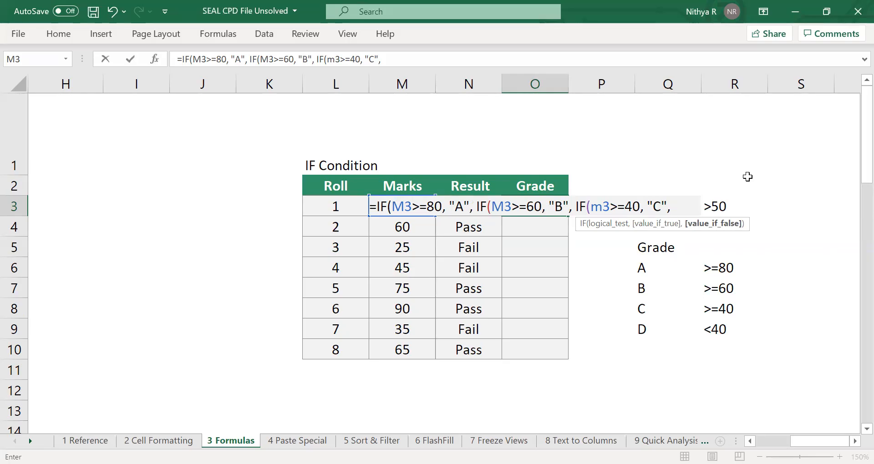
pyautogui.write(' "D"')
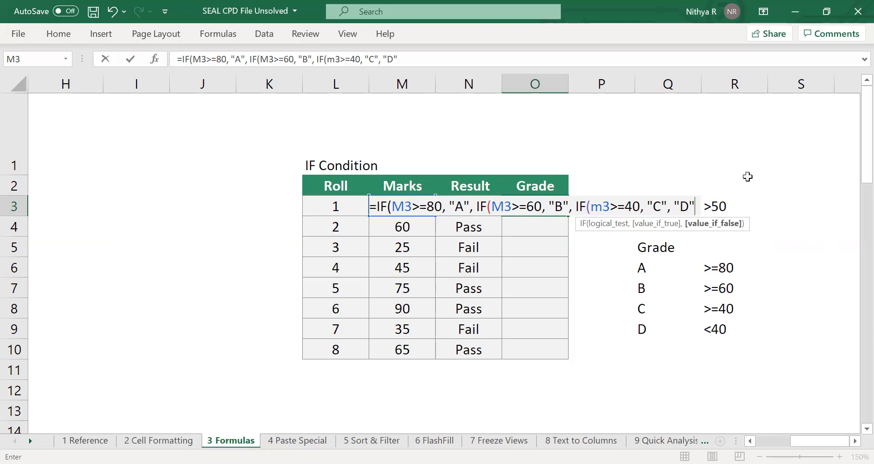
# Complete O3's formula with "D" as the final false value, closing all three IF functions.
pyautogui.write(')')
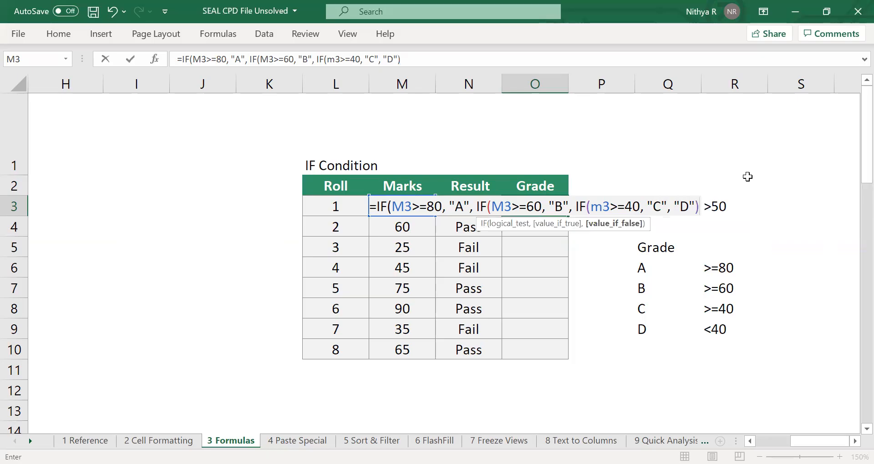
pyautogui.write(')')
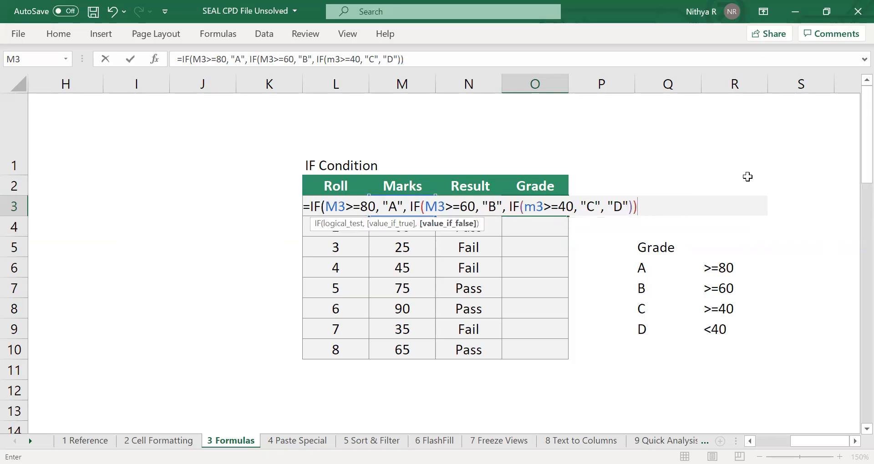
pyautogui.write(')')
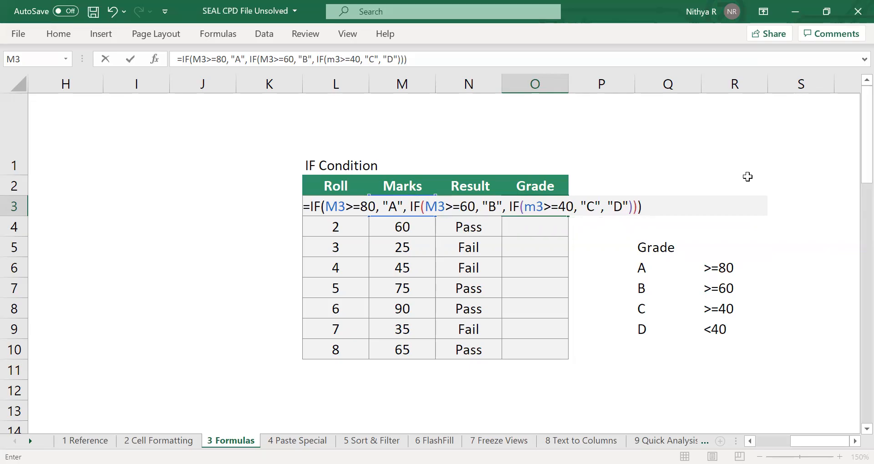
pyautogui.press('Return')
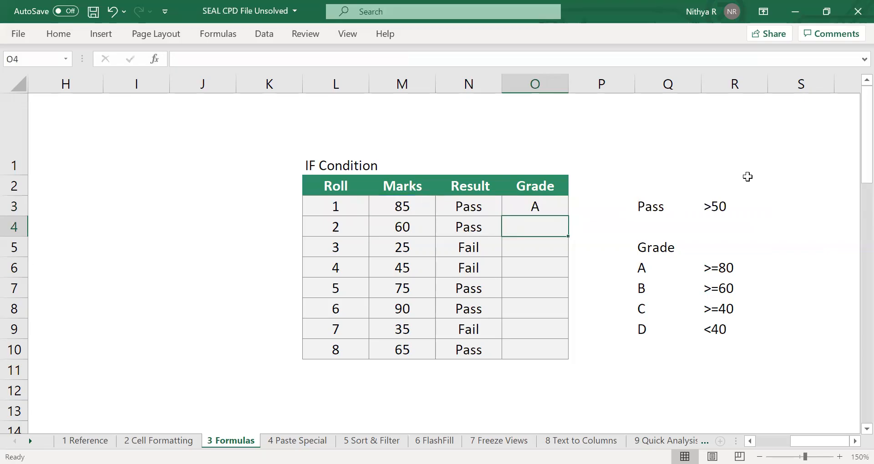
# Fill the Grade formula from O3 down through O10, and review the nested IF in O3.
pyautogui.click(560, 203)
pyautogui.moveTo(560, 203); pyautogui.dragTo(537, 356)
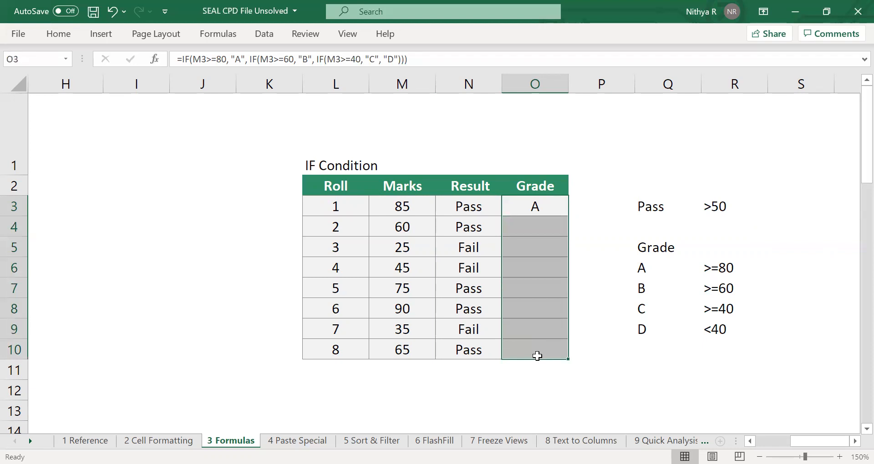
pyautogui.hotkey('ctrl', 'd')
pyautogui.click(580, 300)
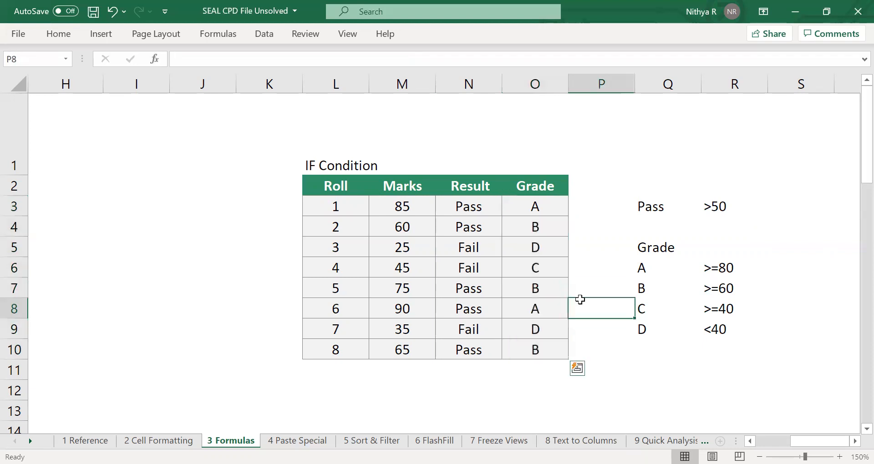
pyautogui.doubleClick(541, 204)
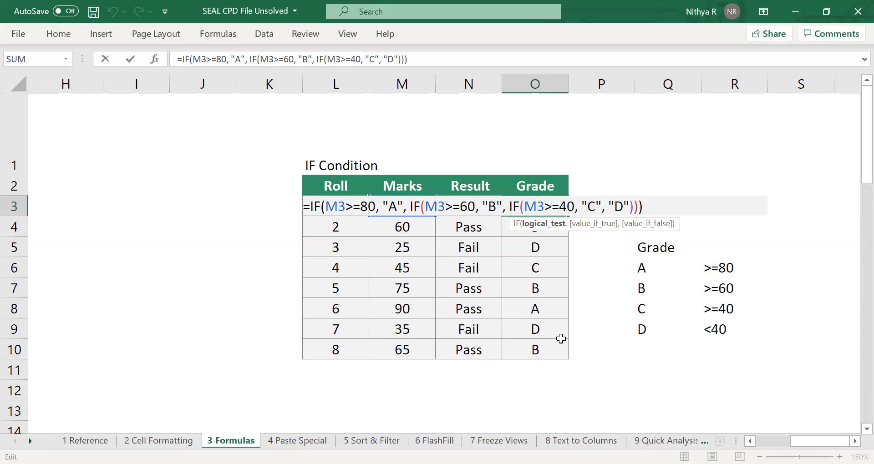
pyautogui.hotkey('ctrl', 'Return')
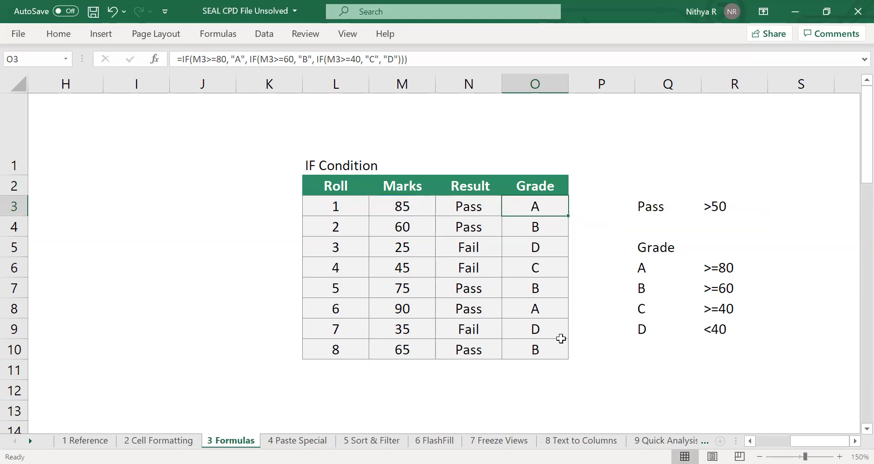
# In C26 of the Text Functions table, start an "&" formula that joins A26 with a comma in quotes.
pyautogui.hscroll(-4, 561, 339)
pyautogui.scroll(-1, 561, 339)
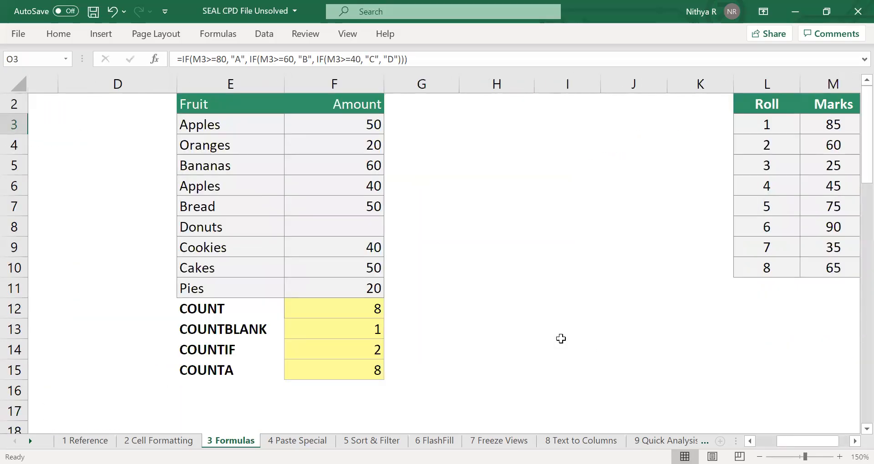
pyautogui.hscroll(-3, 561, 338)
pyautogui.scroll(-4, 561, 339)
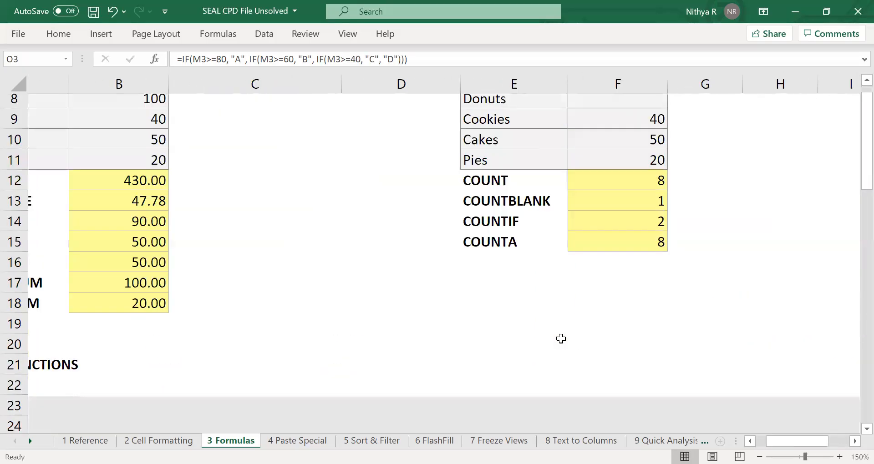
pyautogui.scroll(-3, 560, 339)
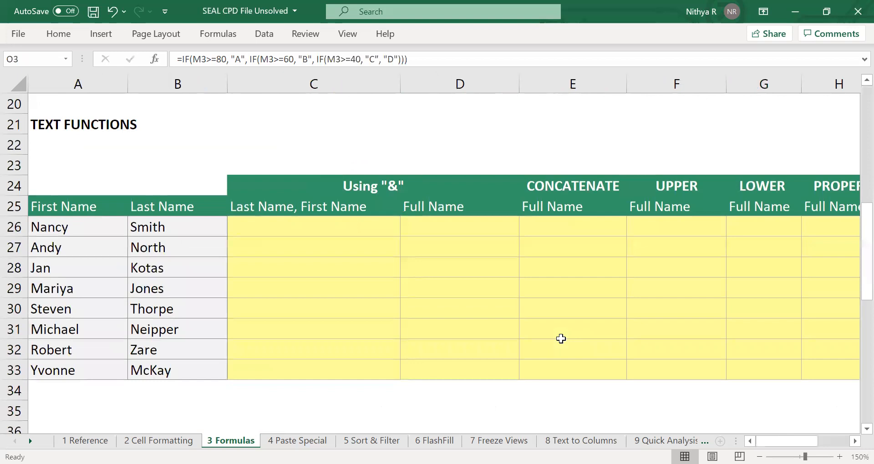
pyautogui.scroll(-3, 561, 338)
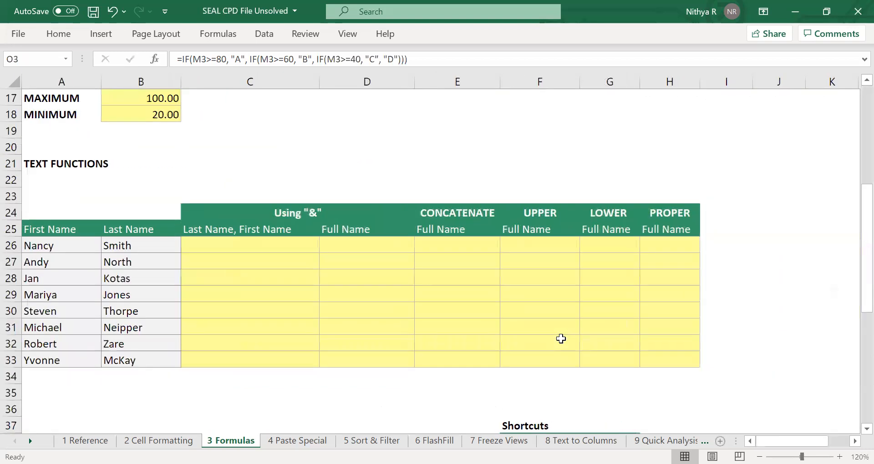
pyautogui.scroll(-1, 560, 339)
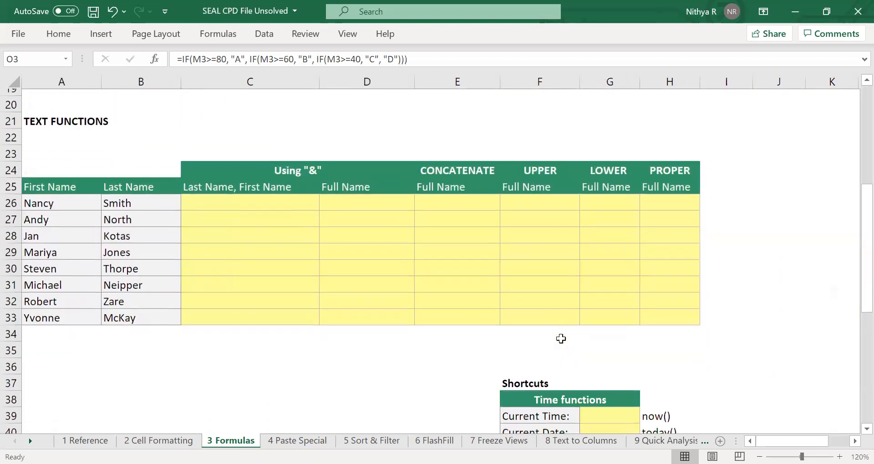
pyautogui.click(247, 199)
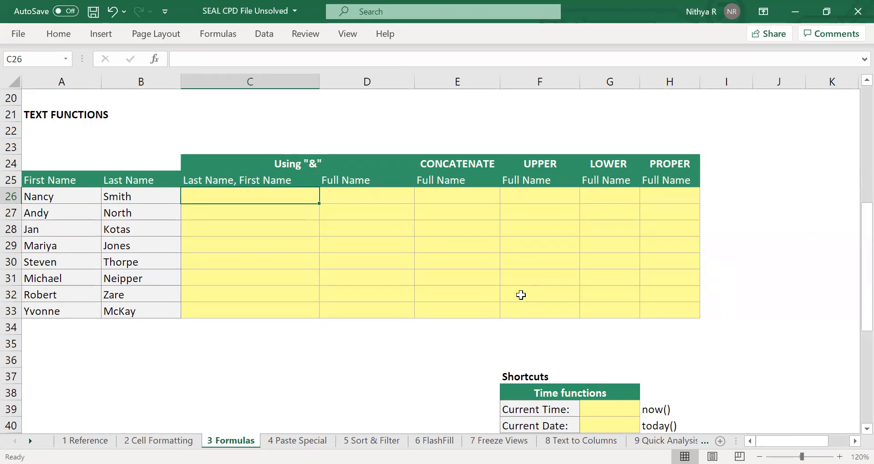
pyautogui.write('=')
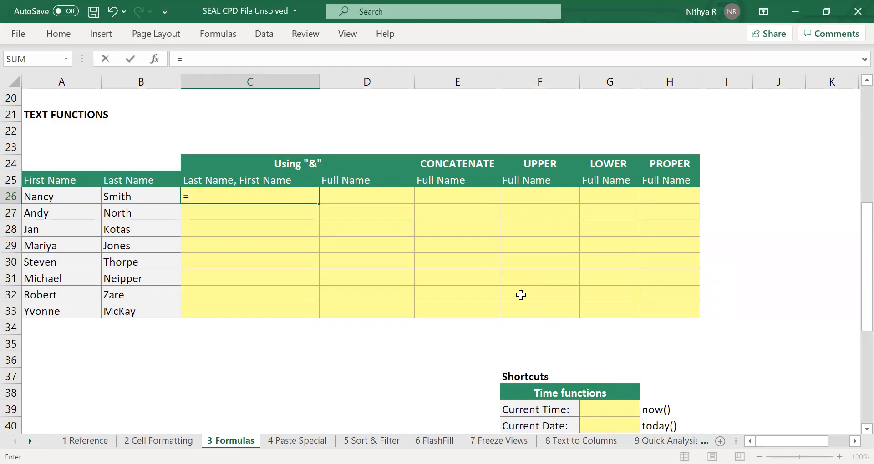
pyautogui.click(70, 197)
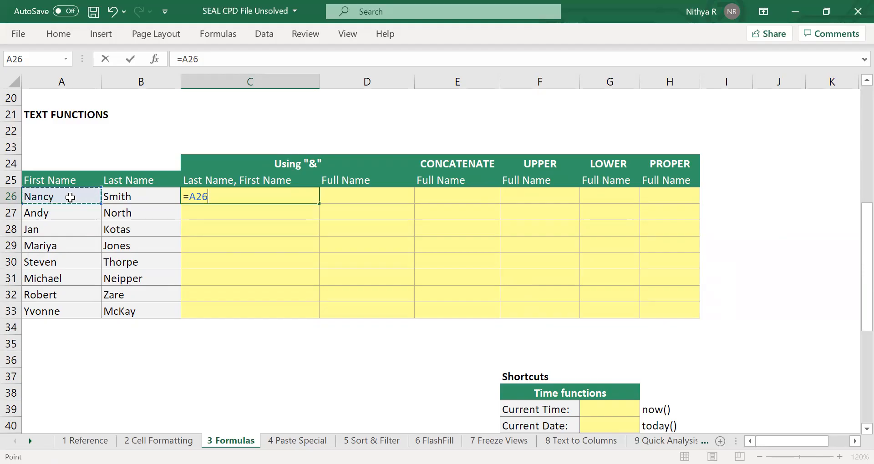
pyautogui.write('&","&')
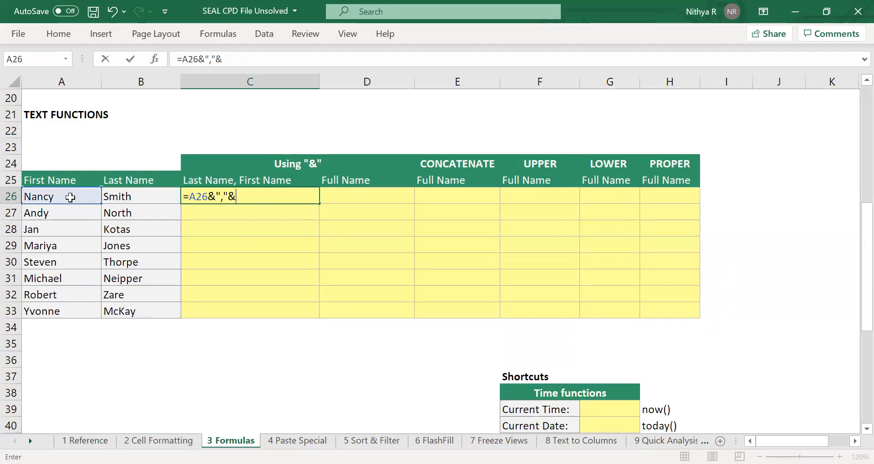
# Add a space after the quoted comma in C26's formula and append B26 as the second reference.
pyautogui.click(213, 61)
pyautogui.click(248, 61)
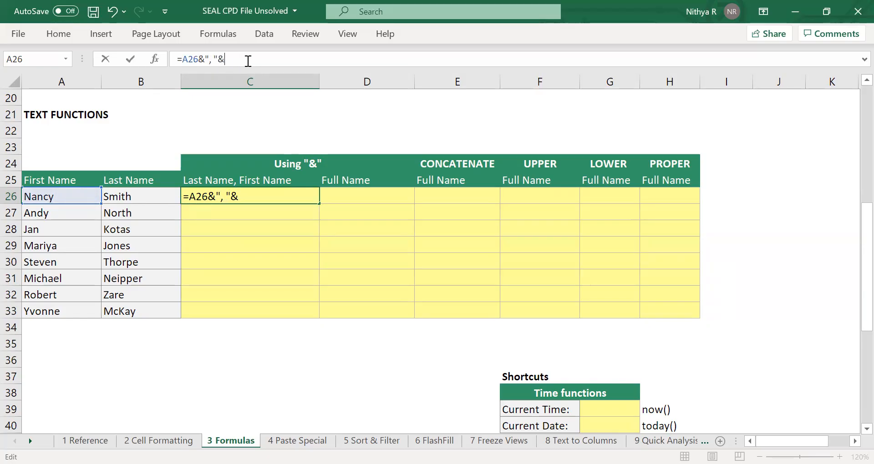
pyautogui.click(131, 193)
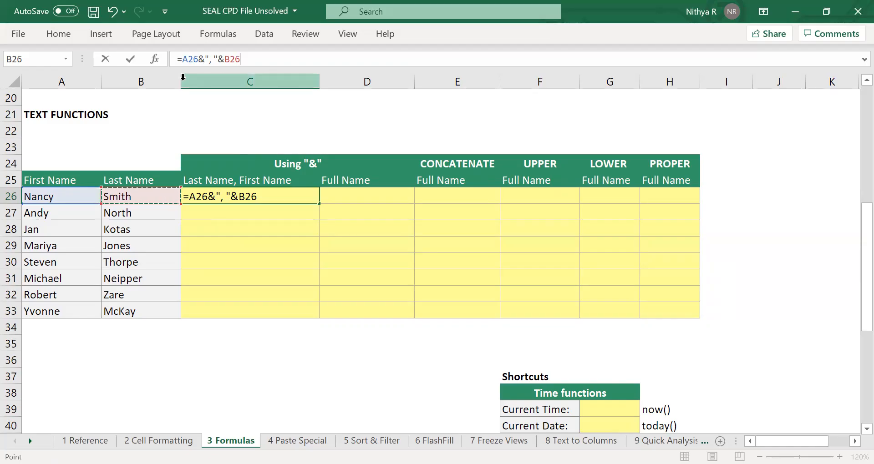
# Swap the references in C26 so the formula reads =B26&", "&A26, and fill it down through C33.
pyautogui.click(187, 58)
pyautogui.press('BackSpace')
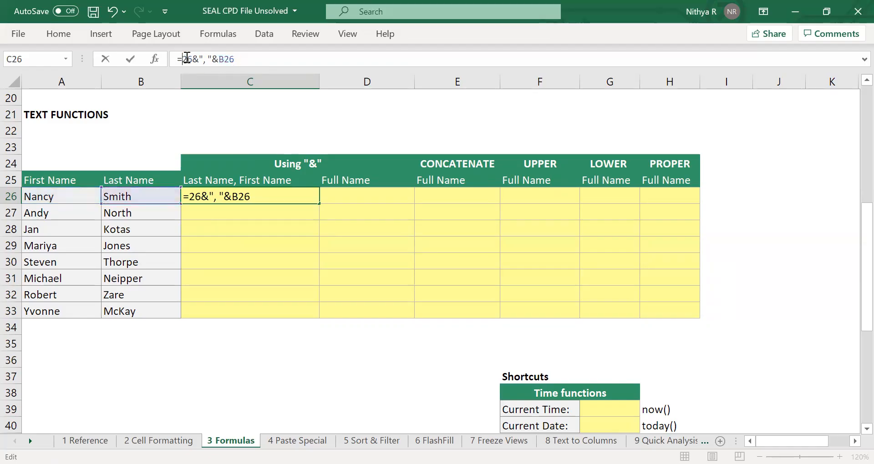
pyautogui.write('B')
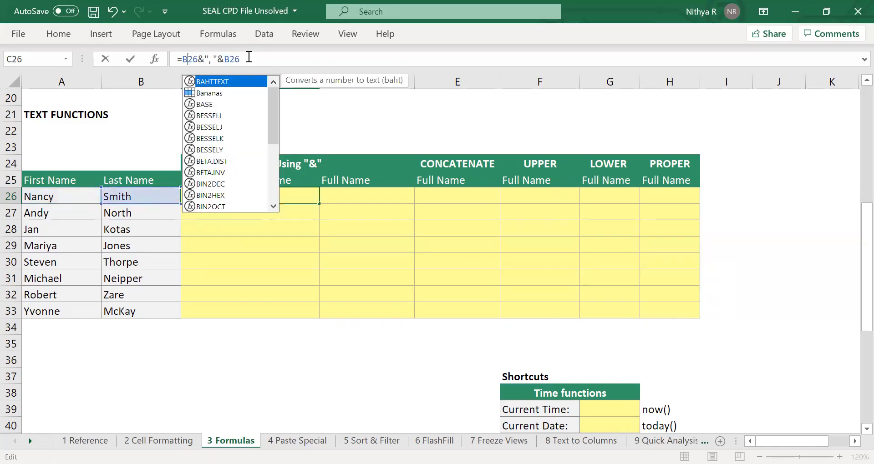
pyautogui.click(230, 57)
pyautogui.press('BackSpace')
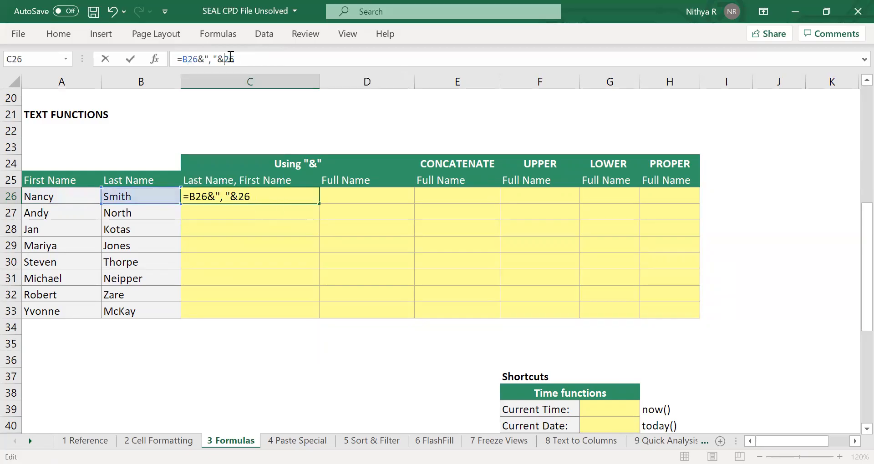
pyautogui.write('A')
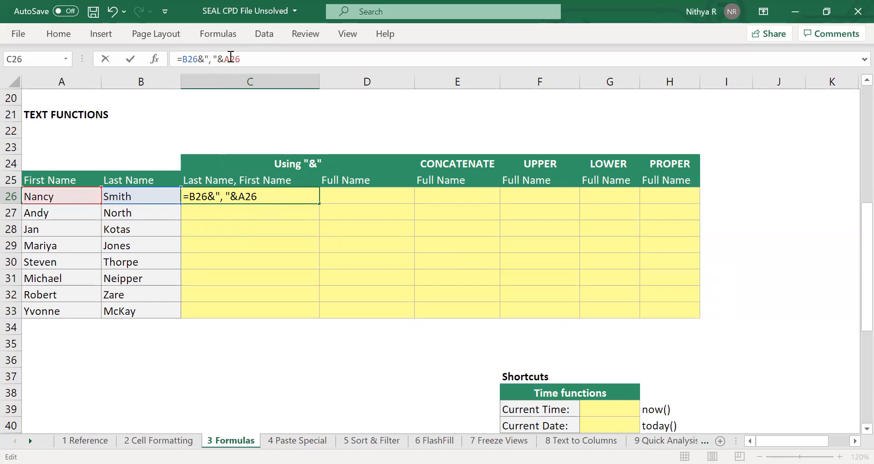
pyautogui.press('Return')
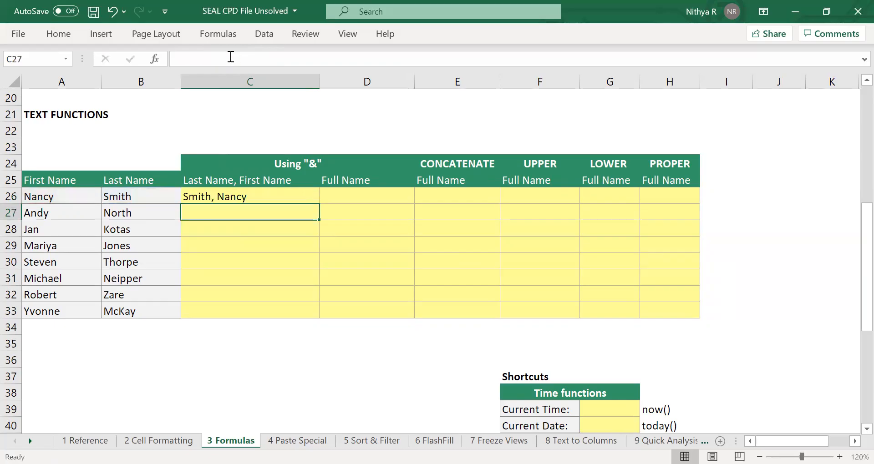
pyautogui.click(312, 195)
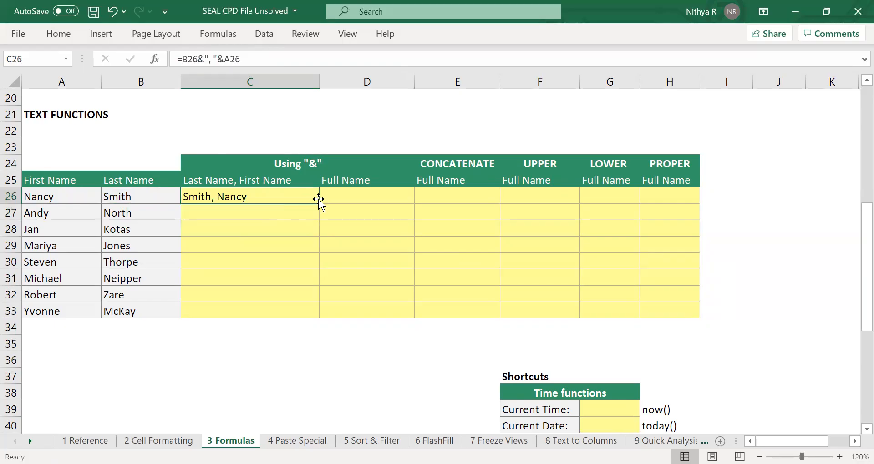
pyautogui.doubleClick(321, 206)
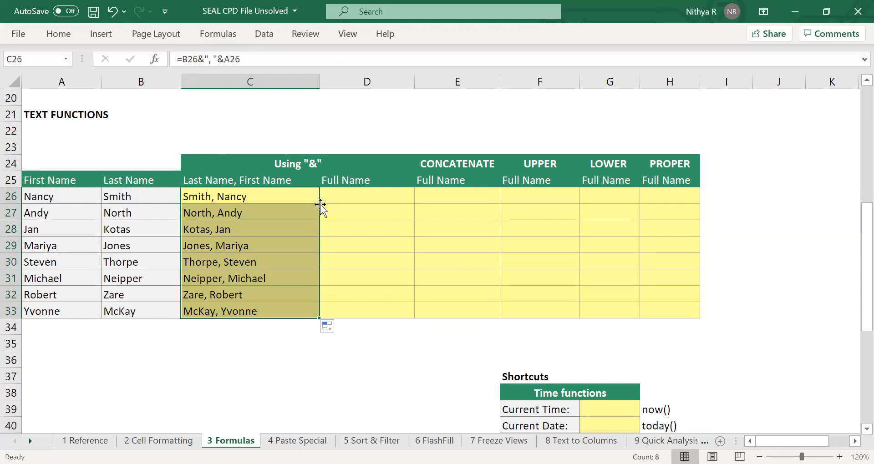
# In D26 of the Full Name column, enter =A26&" "&B26 and fill the formula down through D33.
pyautogui.click(369, 197)
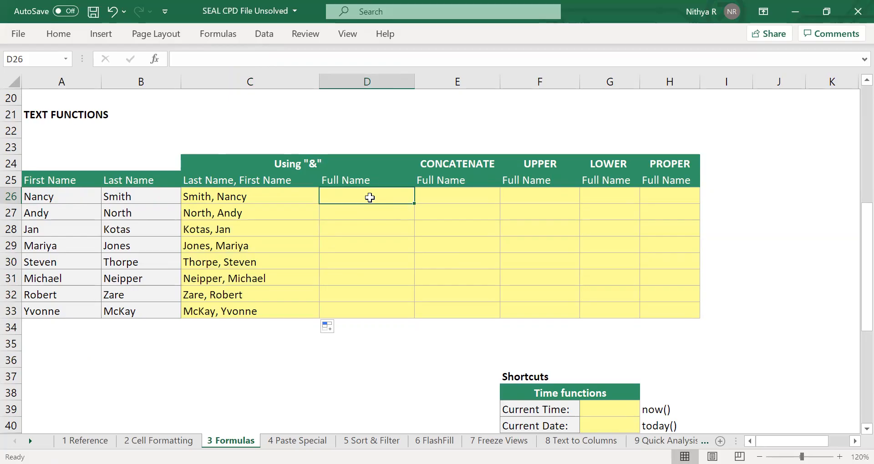
pyautogui.write('=')
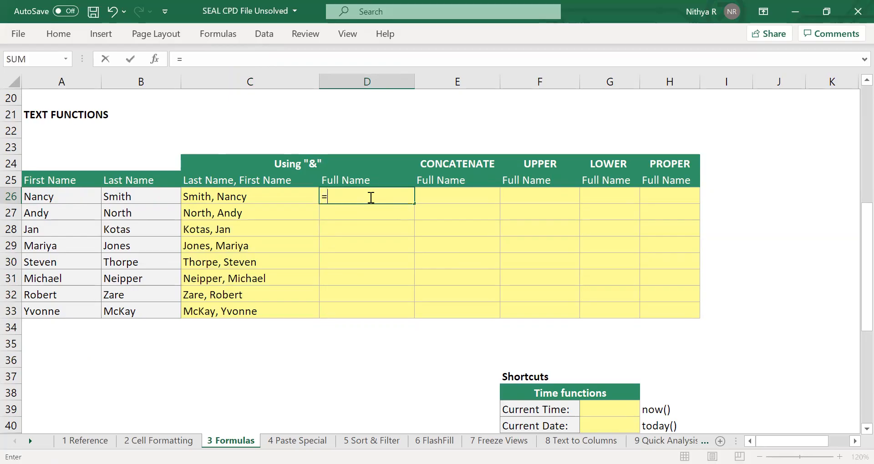
pyautogui.click(61, 198)
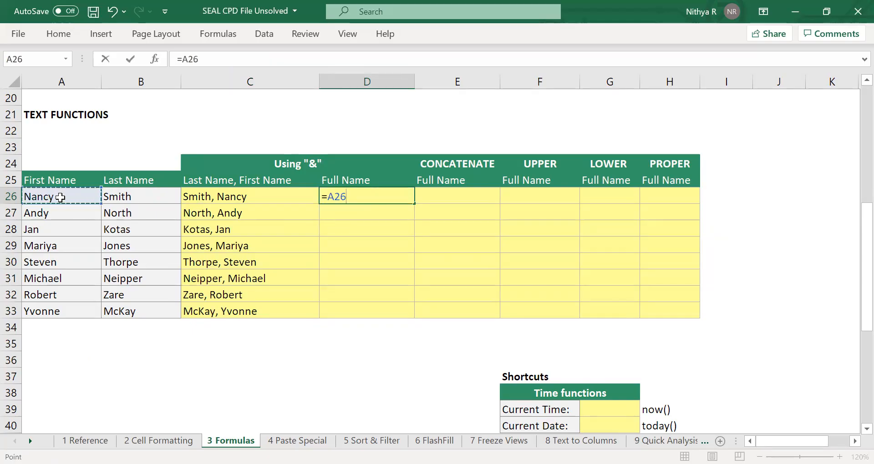
pyautogui.write('&')
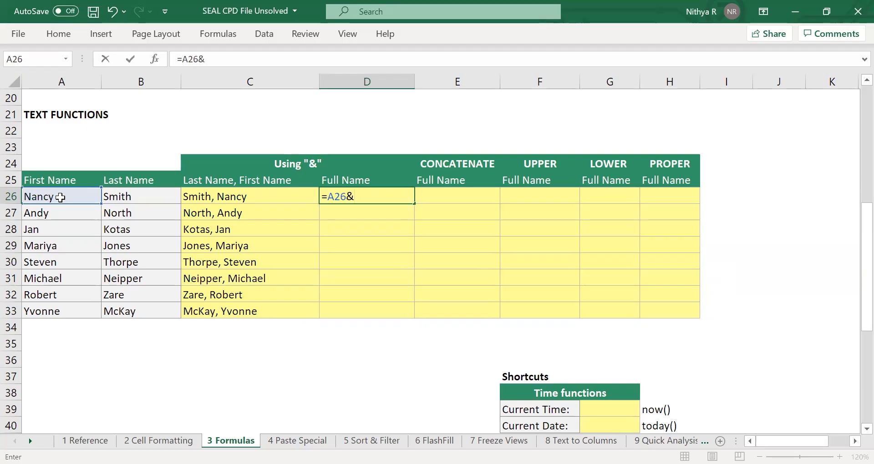
pyautogui.write('"')
pyautogui.write('"&')
pyautogui.click(147, 200)
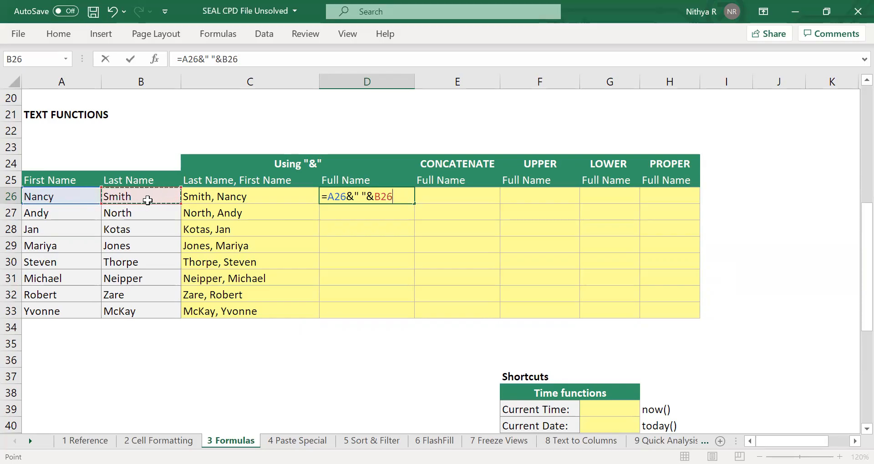
pyautogui.press('Return')
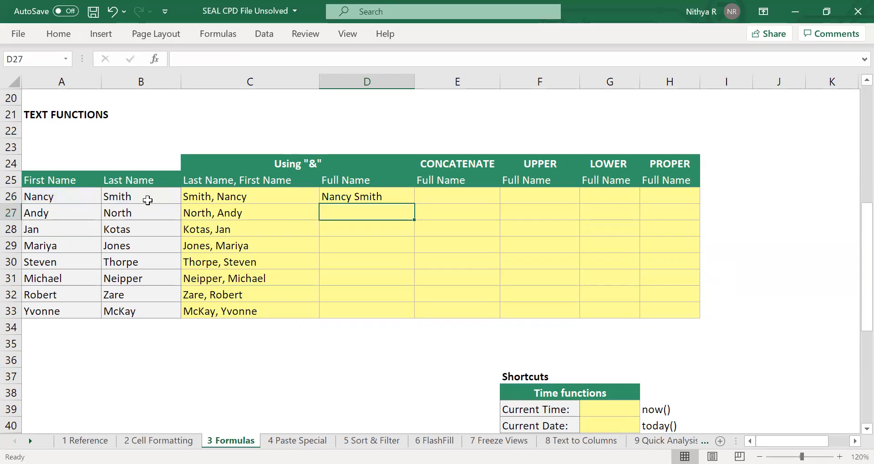
pyautogui.click(399, 197)
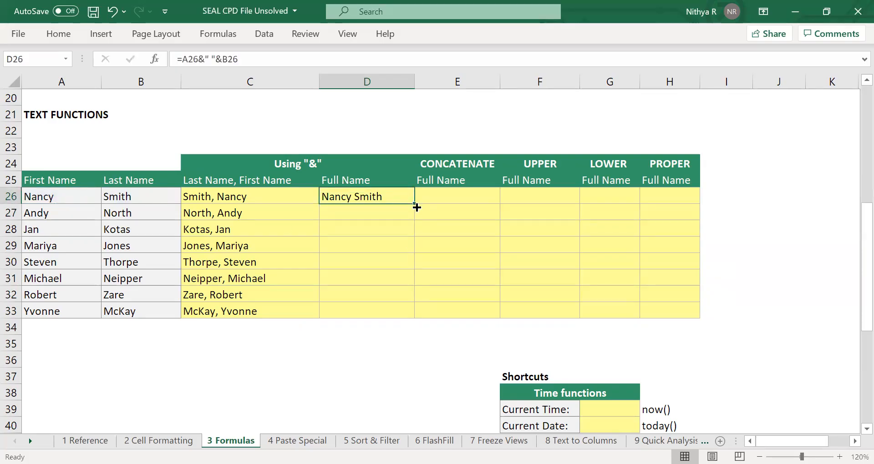
pyautogui.doubleClick(415, 205)
# Open the Insert Function dialog for E26 in the CONCATENATE column and start editing its function search text.
pyautogui.click(483, 203)
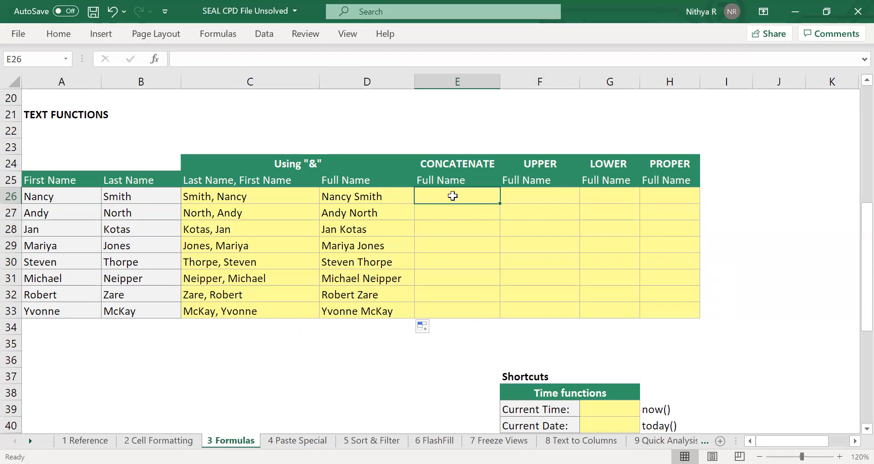
pyautogui.click(157, 63)
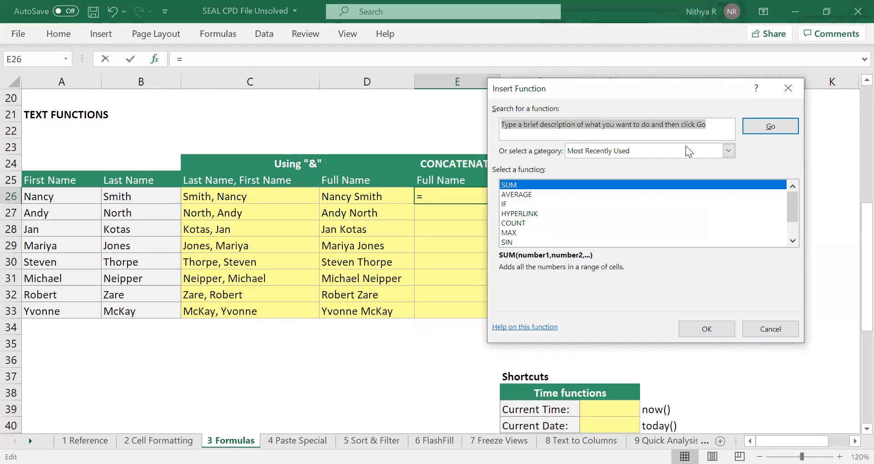
pyautogui.click(728, 151)
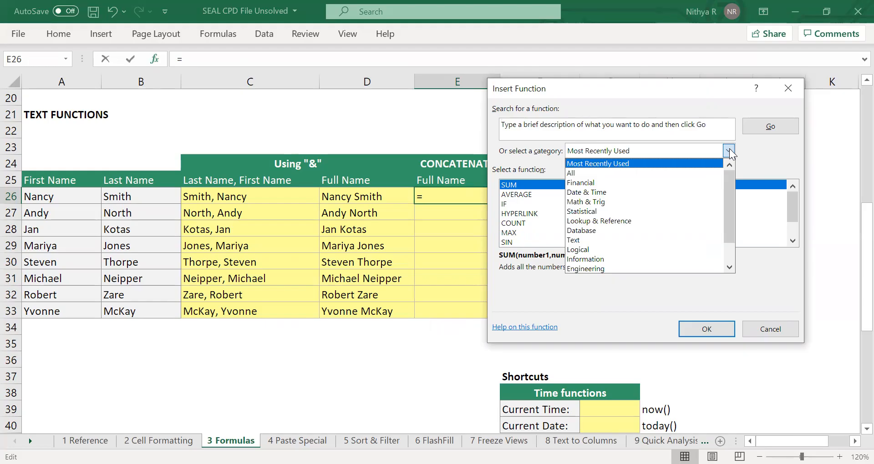
pyautogui.click(703, 129)
pyautogui.click(702, 130)
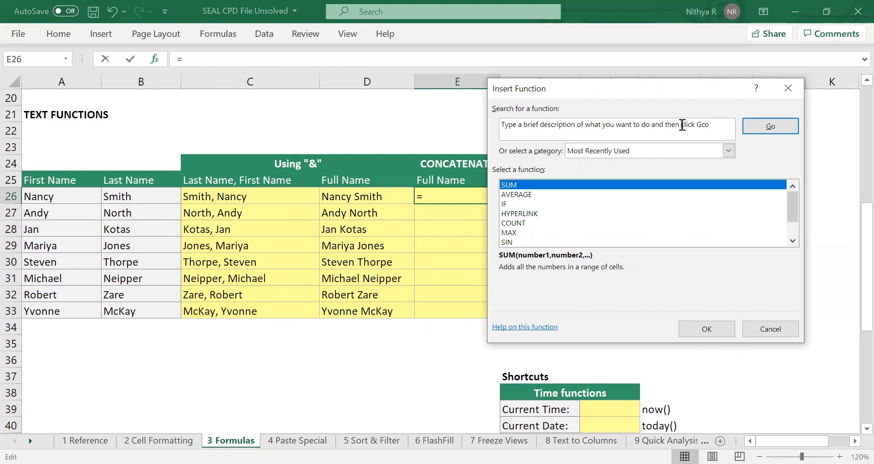
# Replace the default function search text with "concat" and run the search.
pyautogui.doubleClick(601, 128)
pyautogui.press('BackSpace')
pyautogui.press('BackSpace')
pyautogui.press('BackSpace')
pyautogui.press('BackSpace')
pyautogui.press('BackSpace')
pyautogui.press('BackSpace')
pyautogui.press('BackSpace')
pyautogui.press('BackSpace')
pyautogui.press('BackSpace')
pyautogui.press('BackSpace')
pyautogui.press('BackSpace')
pyautogui.press('BackSpace')
pyautogui.press('BackSpace')
pyautogui.press('BackSpace')
pyautogui.press('BackSpace')
pyautogui.press('BackSpace')
pyautogui.press('BackSpace')
pyautogui.press('BackSpace')
pyautogui.press('BackSpace')
pyautogui.press('BackSpace')
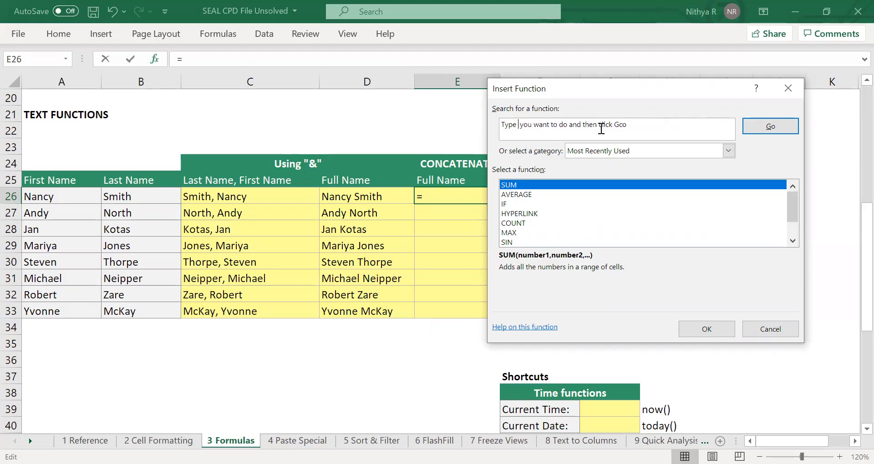
pyautogui.press('Delete')
pyautogui.press('Delete')
pyautogui.press('Delete')
pyautogui.press('Delete')
pyautogui.press('Delete')
pyautogui.press('Delete')
pyautogui.press('Delete')
pyautogui.press('Delete')
pyautogui.press('Delete')
pyautogui.press('Delete')
pyautogui.press('Delete')
pyautogui.press('Delete')
pyautogui.press('Delete')
pyautogui.press('Delete')
pyautogui.press('Delete')
pyautogui.press('Delete')
pyautogui.press('Delete')
pyautogui.press('Delete')
pyautogui.press('Delete')
pyautogui.press('Delete')
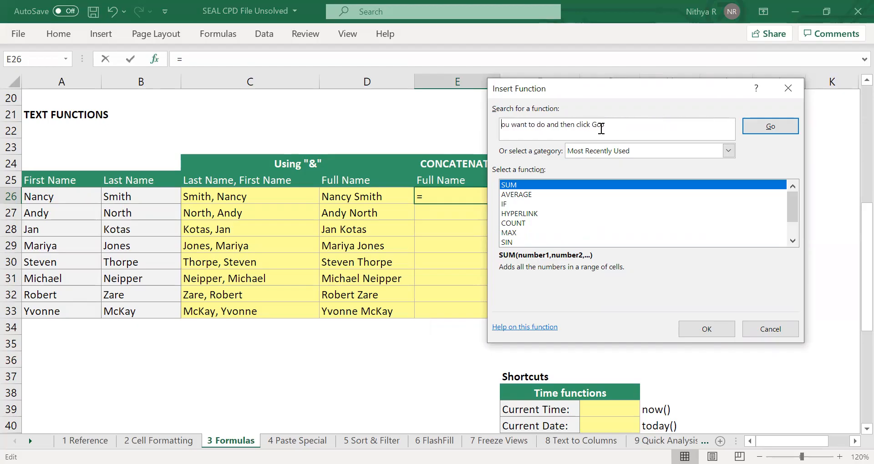
pyautogui.press('Delete')
pyautogui.press('Delete')
pyautogui.write('concat')
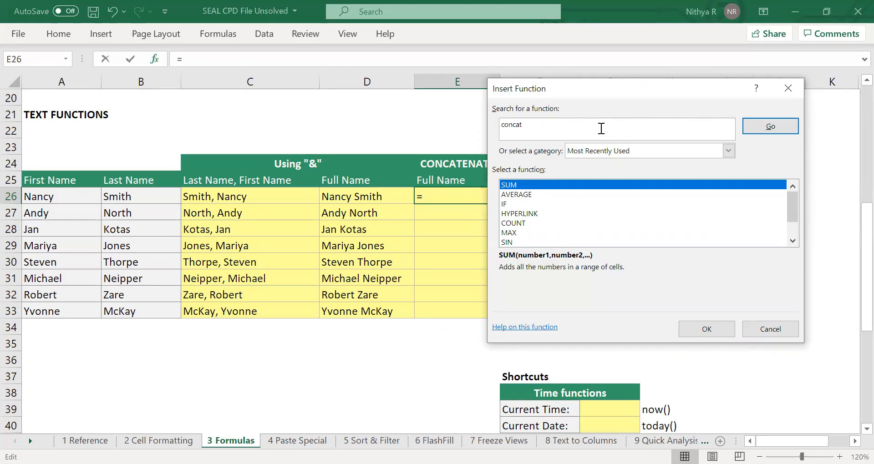
pyautogui.click(774, 127)
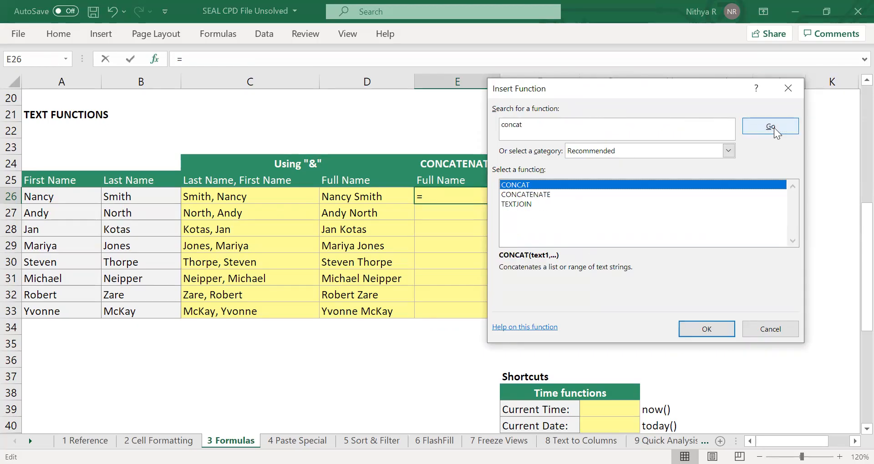
# Insert the CONCATENATE function into E26 and reposition its Function Arguments dialog so the First Name and Last Name columns stay uncovered.
pyautogui.click(555, 194)
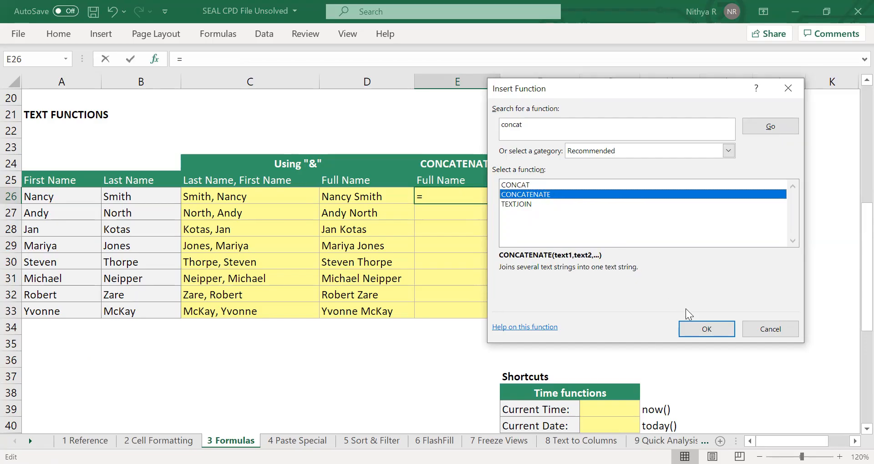
pyautogui.click(710, 327)
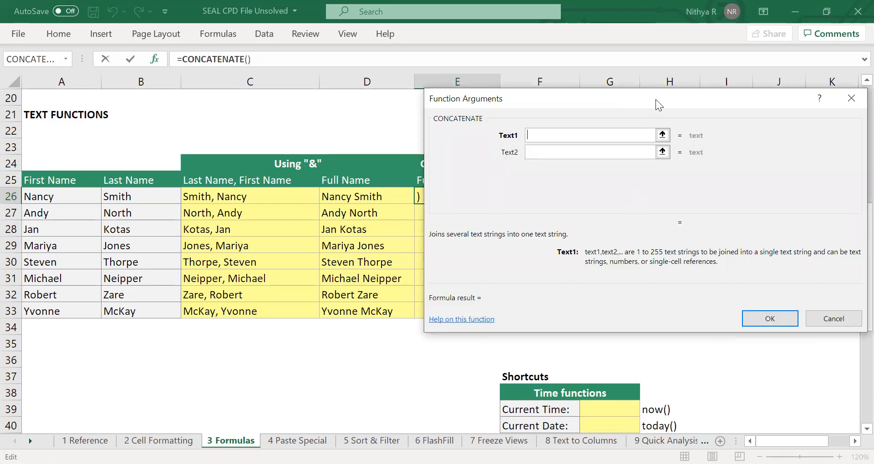
pyautogui.moveTo(655, 100); pyautogui.dragTo(707, 155)
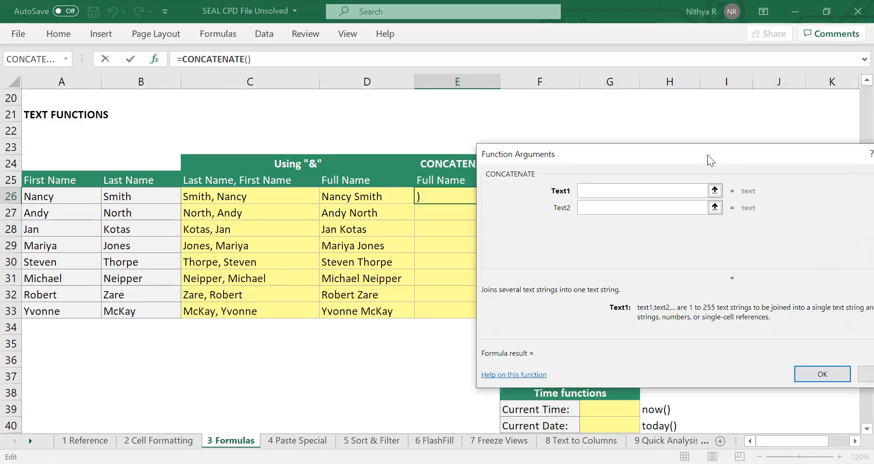
pyautogui.moveTo(708, 154); pyautogui.dragTo(609, 112)
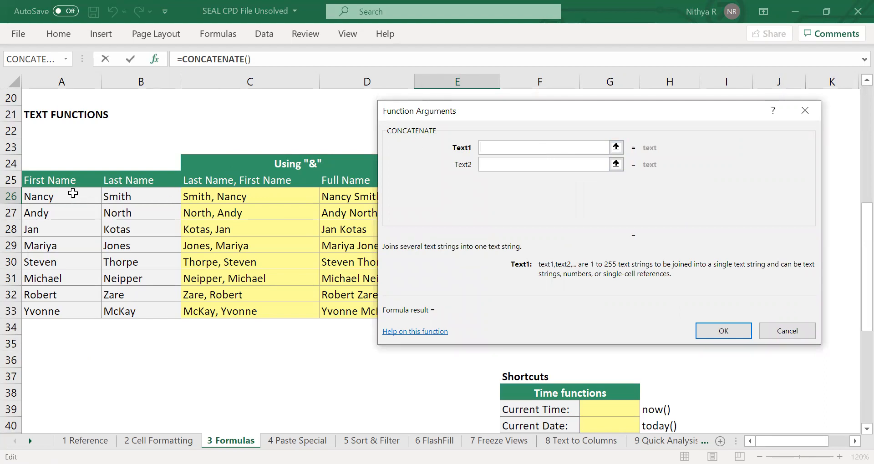
# Set the CONCATENATE arguments to A26, a quoted space and B26, and fill the E26 formula down through E33.
pyautogui.click(73, 193)
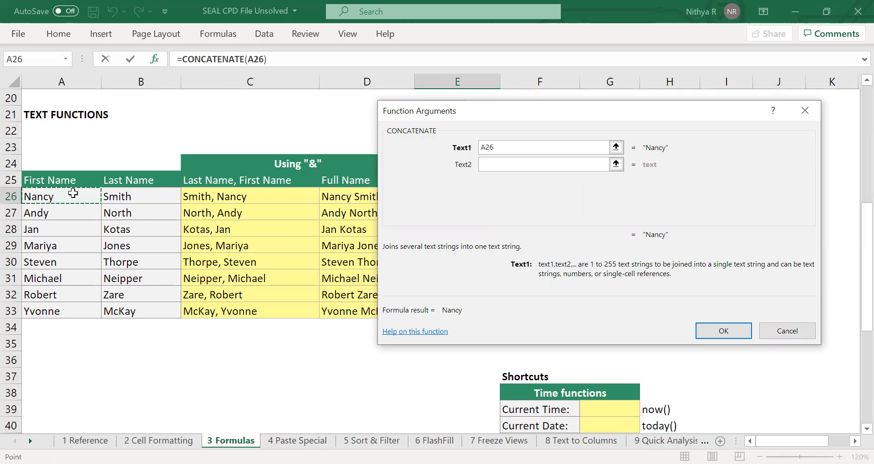
pyautogui.click(506, 169)
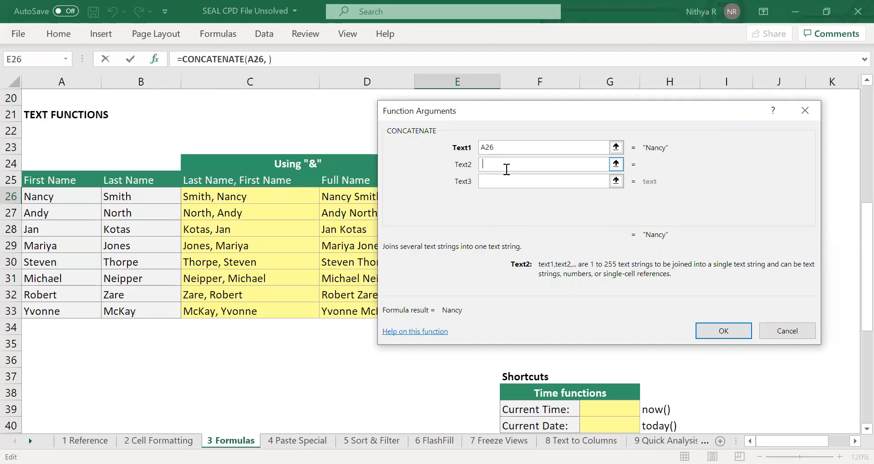
pyautogui.press('Tab')
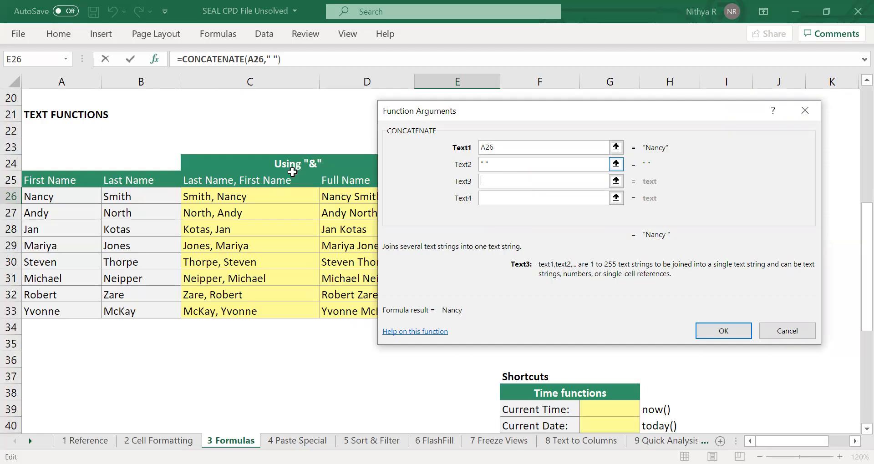
pyautogui.click(171, 192)
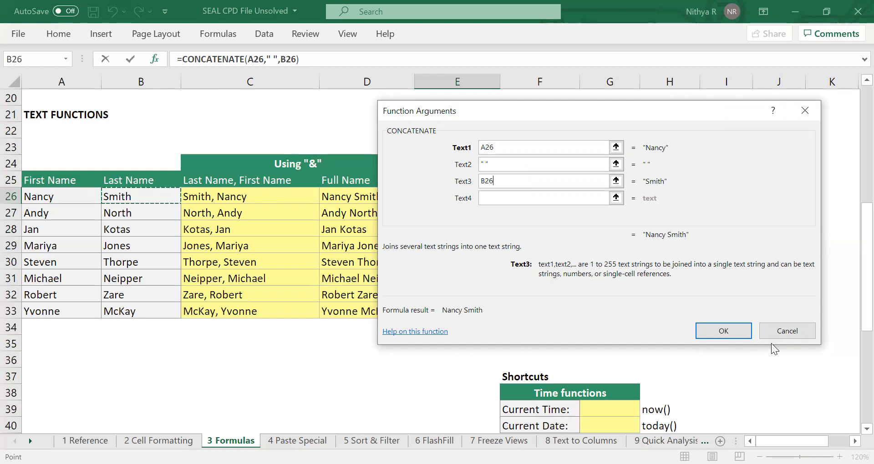
pyautogui.click(724, 331)
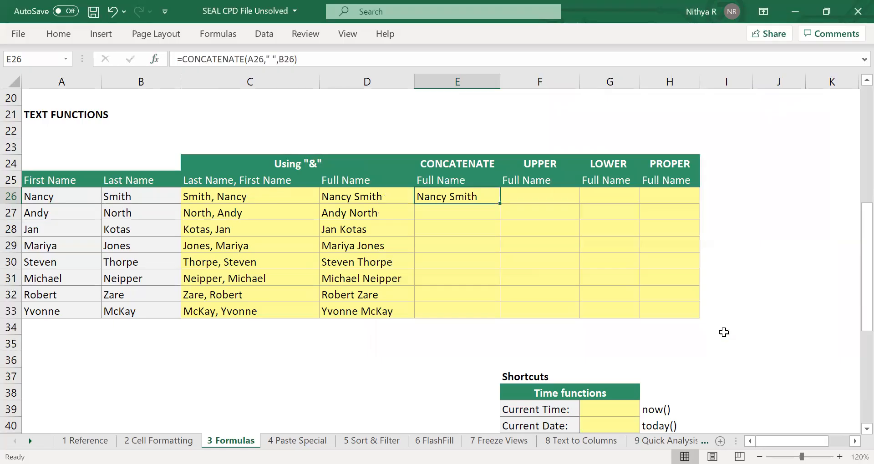
pyautogui.doubleClick(502, 205)
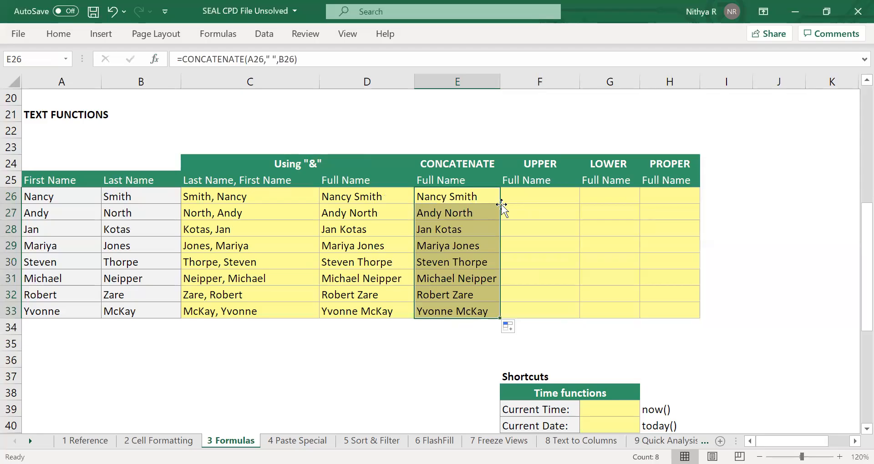
# In F26 of the UPPER column, enter =UPPER(E26) and fill the formula down through F33.
pyautogui.click(542, 195)
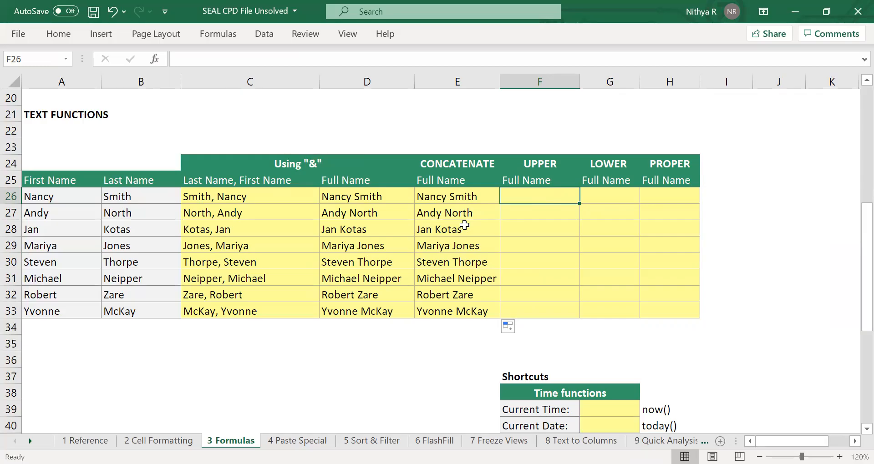
pyautogui.write('=')
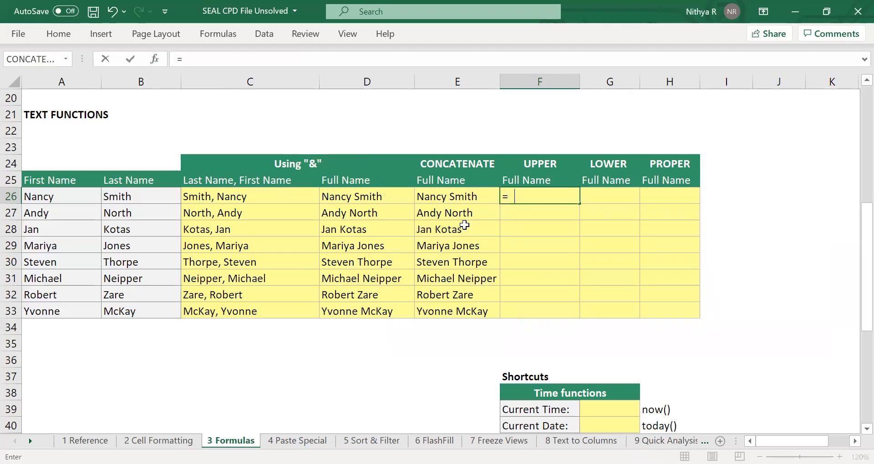
pyautogui.write('UPPER(')
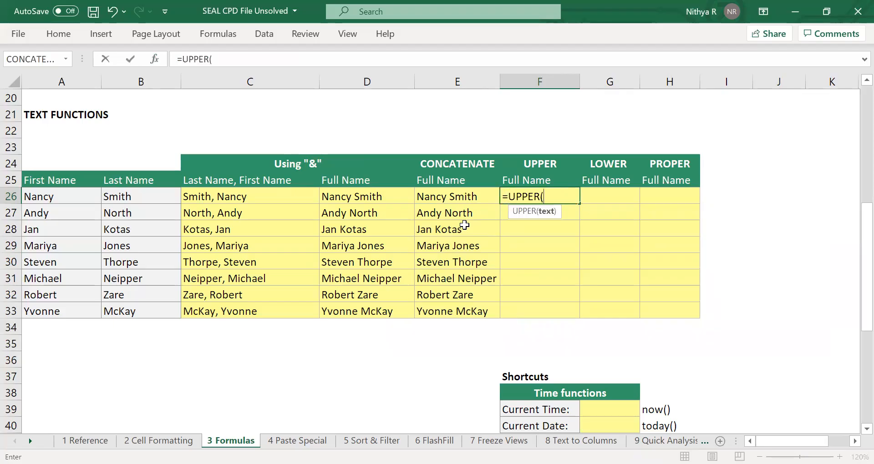
pyautogui.click(462, 200)
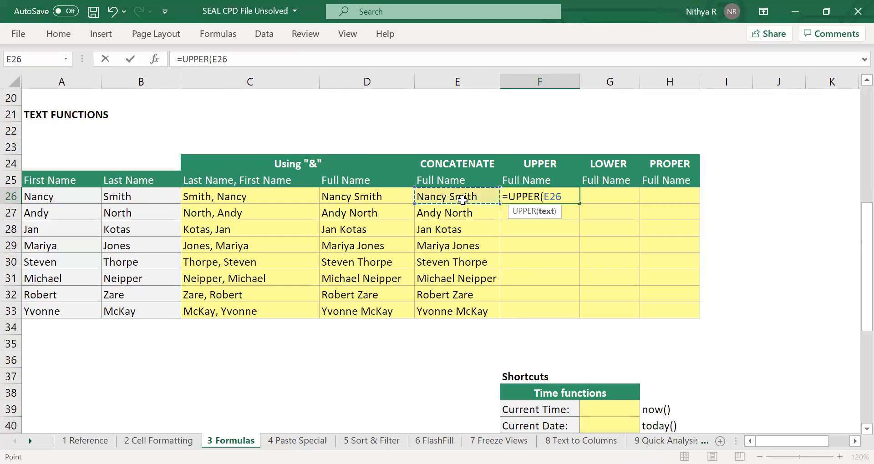
pyautogui.write(')')
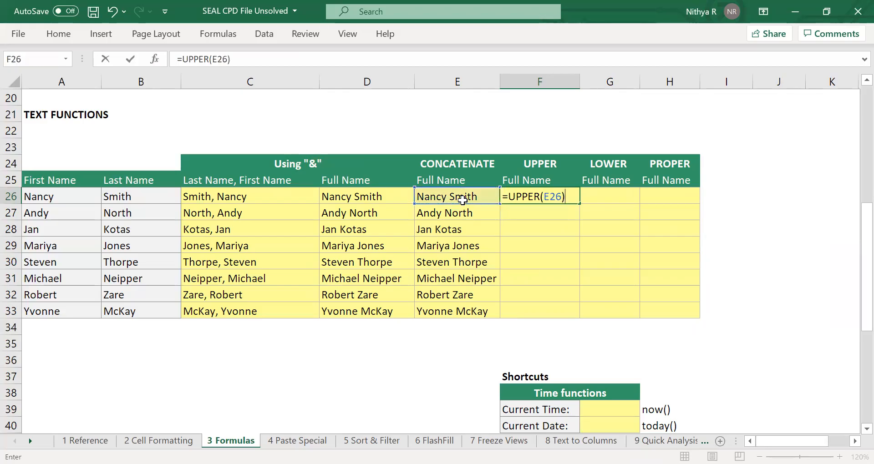
pyautogui.press('Return')
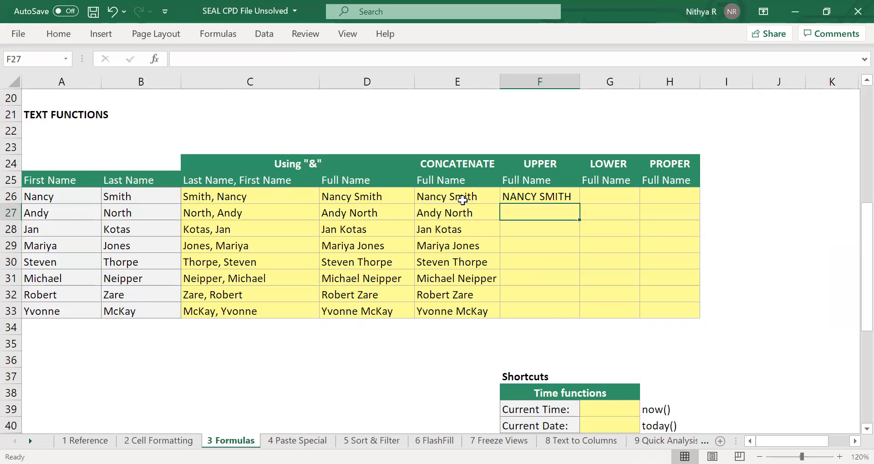
pyautogui.click(540, 197)
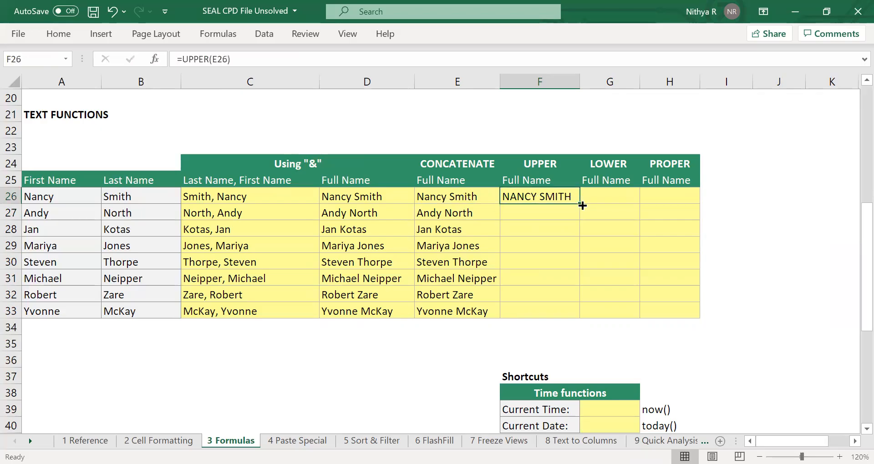
pyautogui.doubleClick(581, 204)
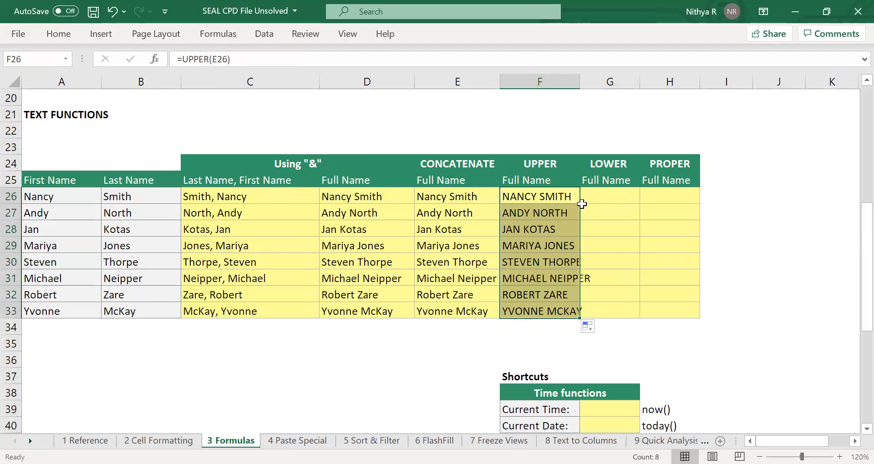
# In G26 of the LOWER column, enter =LOWER(F26) and fill the formula down through G33.
pyautogui.click(610, 199)
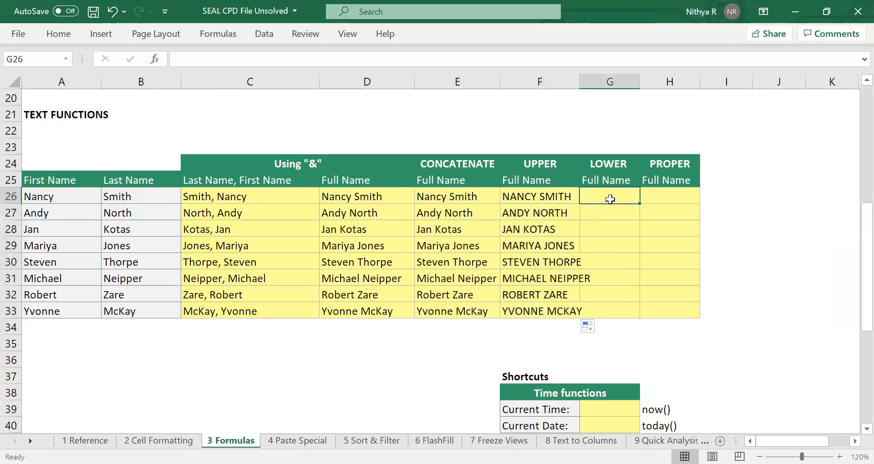
pyautogui.write('=')
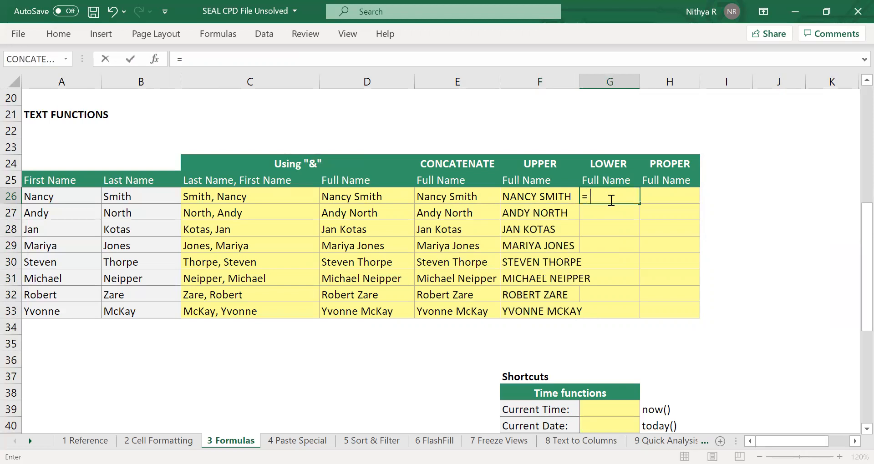
pyautogui.write('lowe')
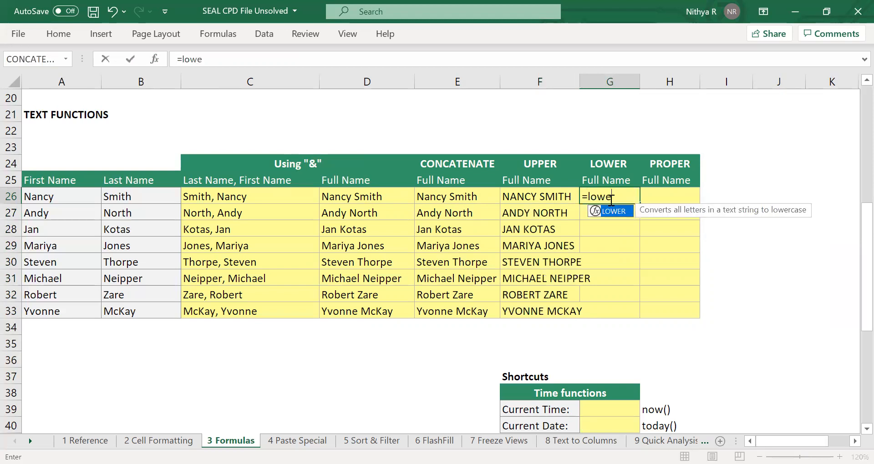
pyautogui.press('Tab')
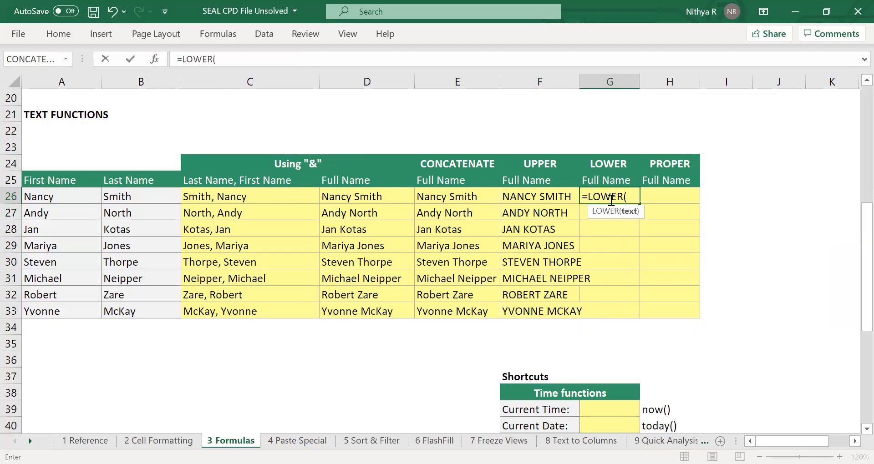
pyautogui.click(563, 198)
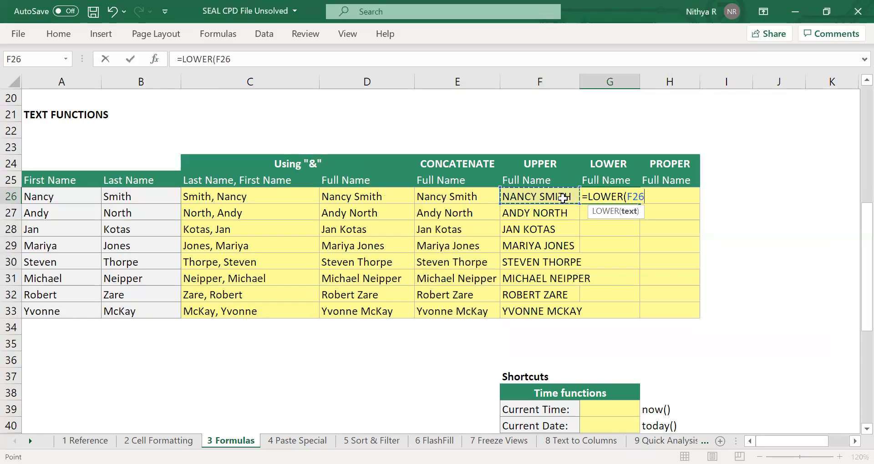
pyautogui.write(')')
pyautogui.press('Return')
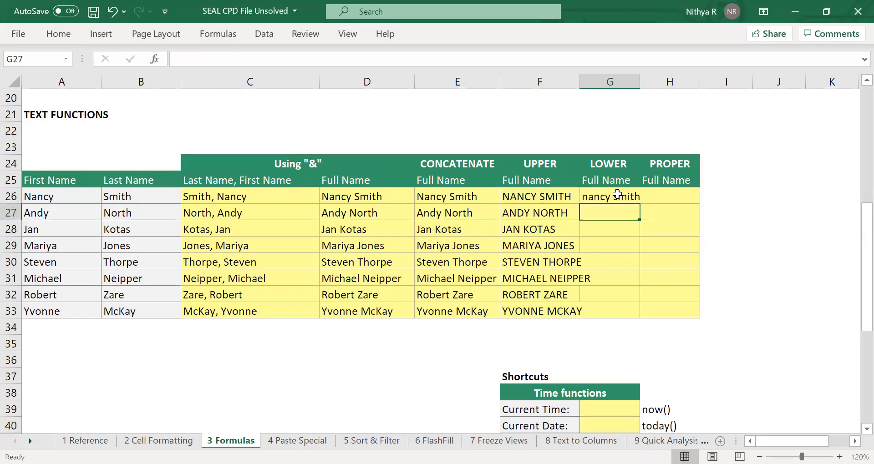
pyautogui.click(617, 195)
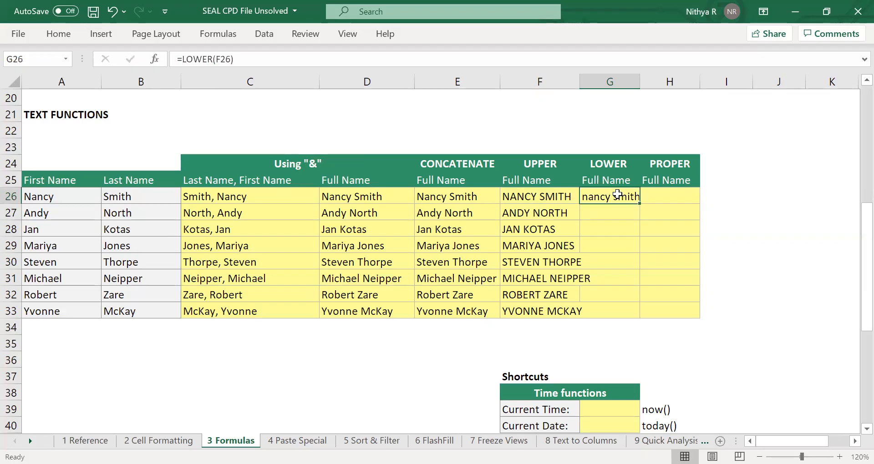
pyautogui.doubleClick(639, 205)
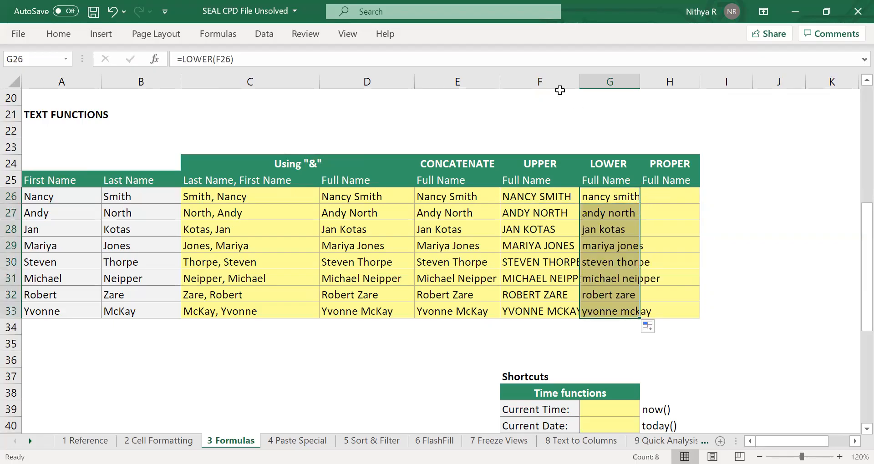
# AutoFit the widths of columns F through H to their contents.
pyautogui.click(560, 81)
pyautogui.keyDown('shift'); pyautogui.click(675, 83); pyautogui.keyUp('shift')
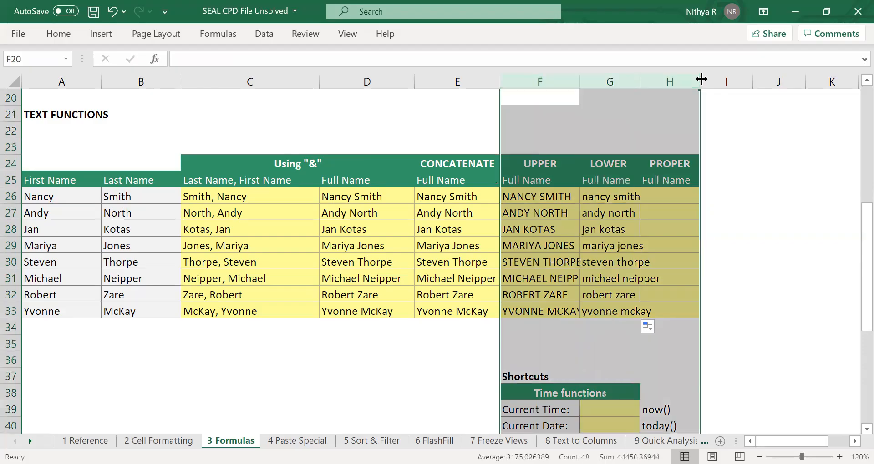
pyautogui.doubleClick(703, 79)
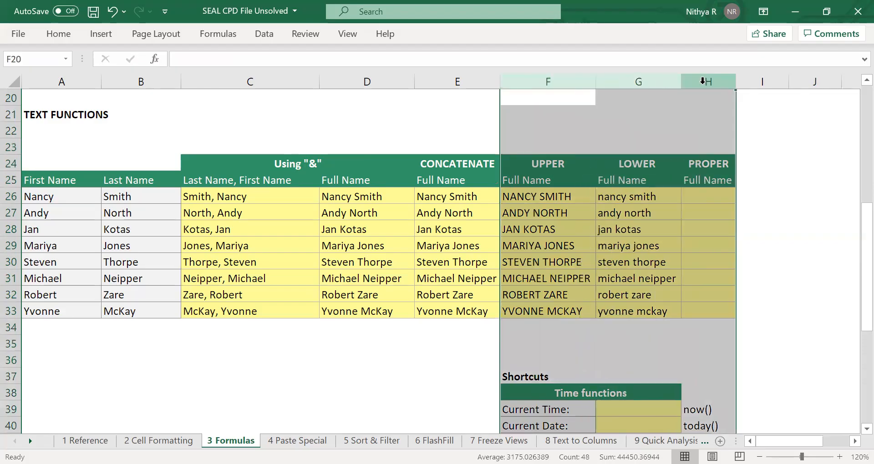
# In H26 of the PROPER column, enter =PROPER(G26) and fill the formula down through H33.
pyautogui.click(700, 195)
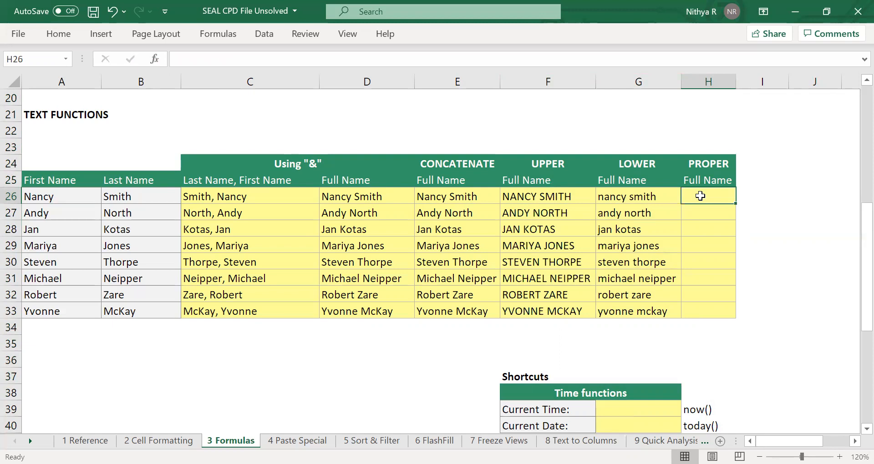
pyautogui.write('=')
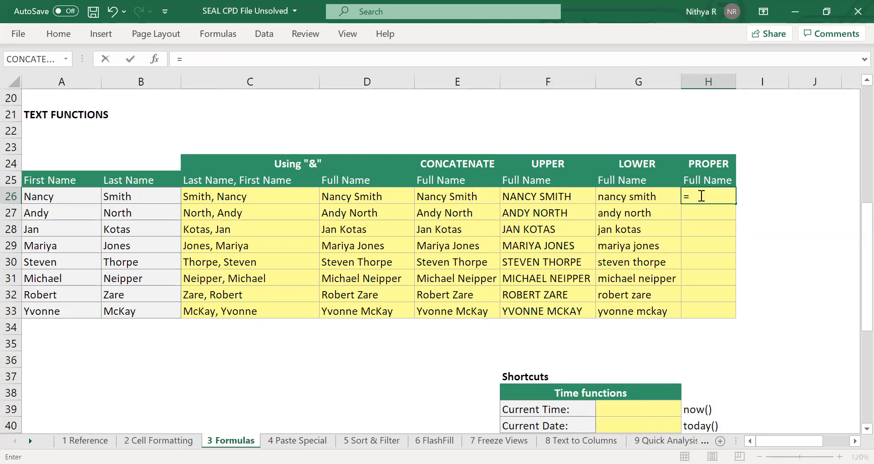
pyautogui.write('p')
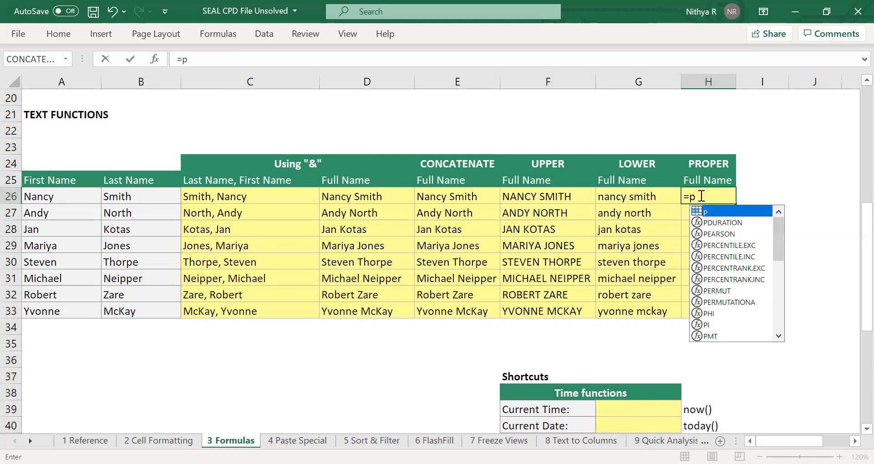
pyautogui.write('roper(')
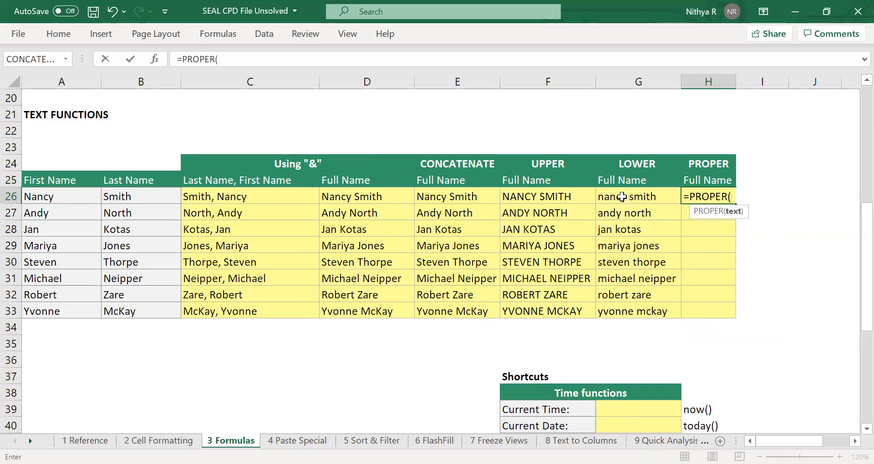
pyautogui.click(624, 196)
pyautogui.write(')')
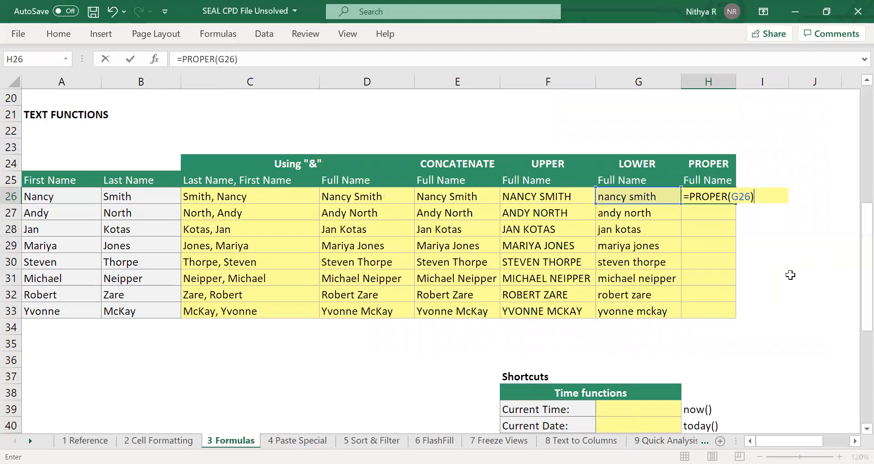
pyautogui.press('Return')
pyautogui.click(718, 197)
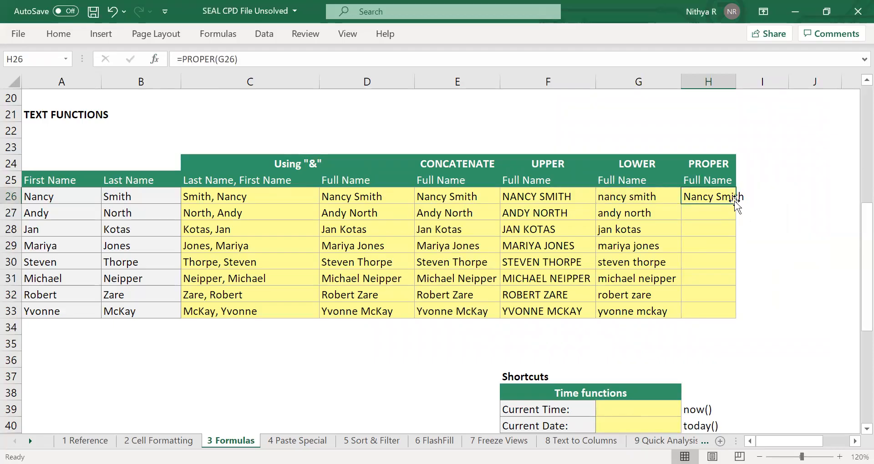
pyautogui.doubleClick(735, 202)
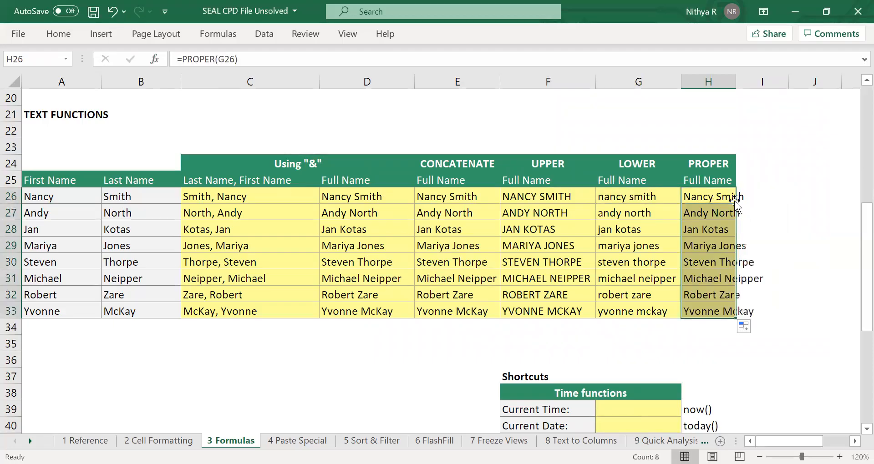
# AutoFit column H so the PROPER full names fit, and clear the range selection.
pyautogui.doubleClick(737, 85)
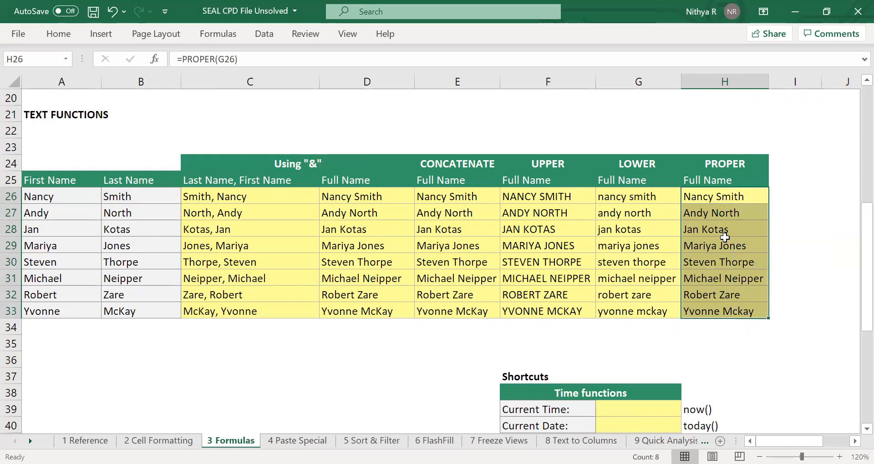
pyautogui.click(725, 237)
pyautogui.click(818, 208)
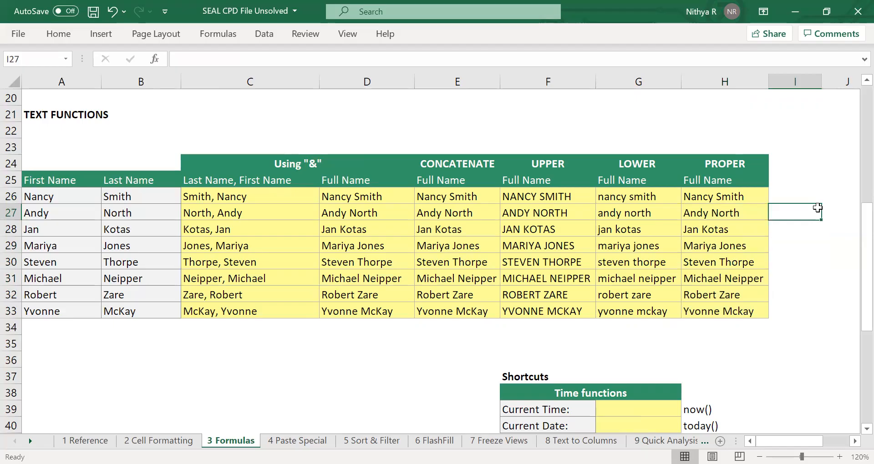
# Enter =NOW() in the Current Time cell G39 of the Time functions table.
pyautogui.scroll(-2, 817, 208)
pyautogui.scroll(-1, 817, 208)
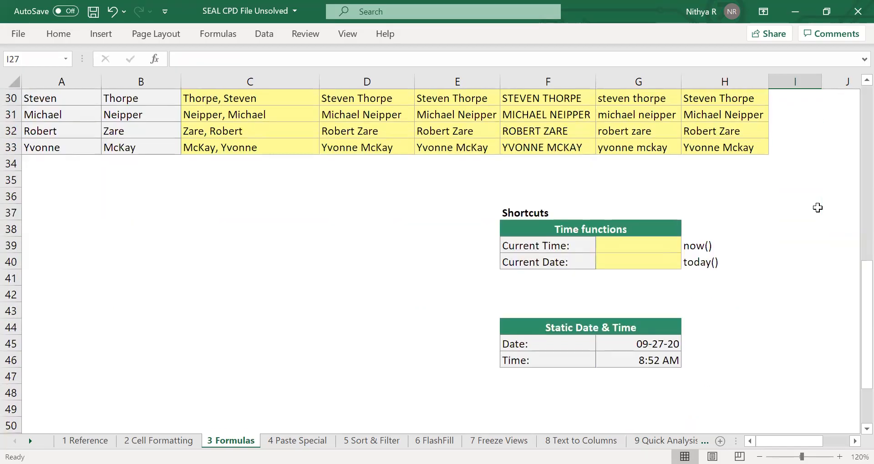
pyautogui.scroll(-1, 817, 207)
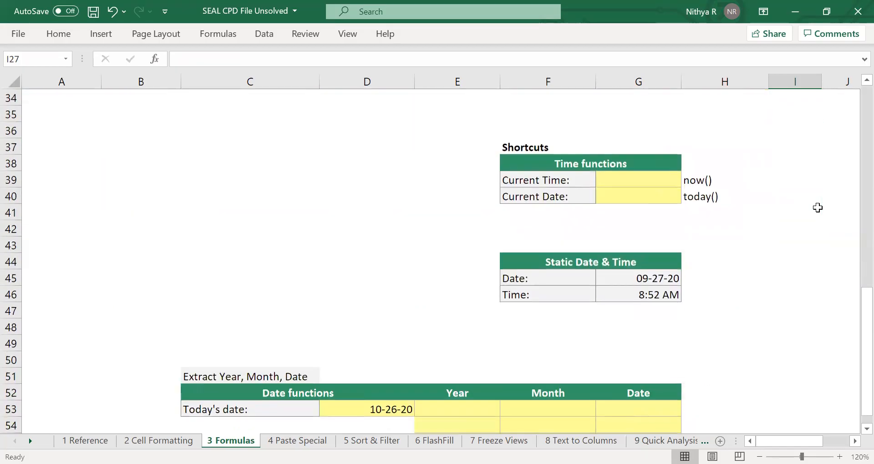
pyautogui.click(630, 179)
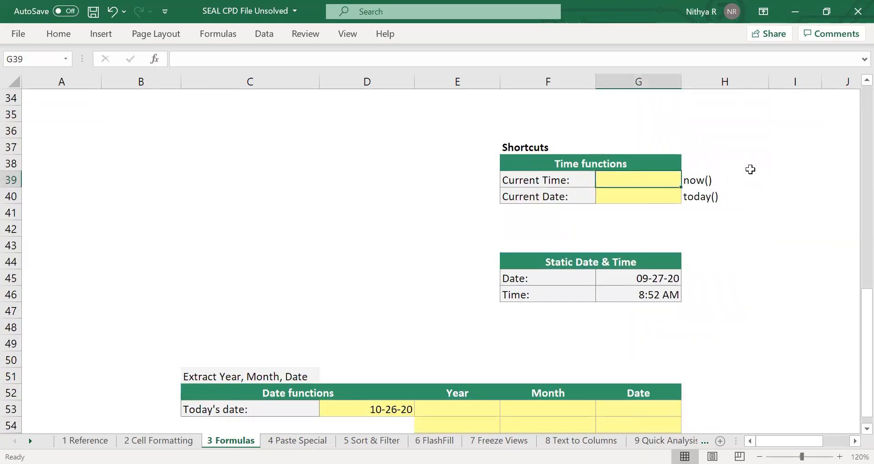
pyautogui.write('=')
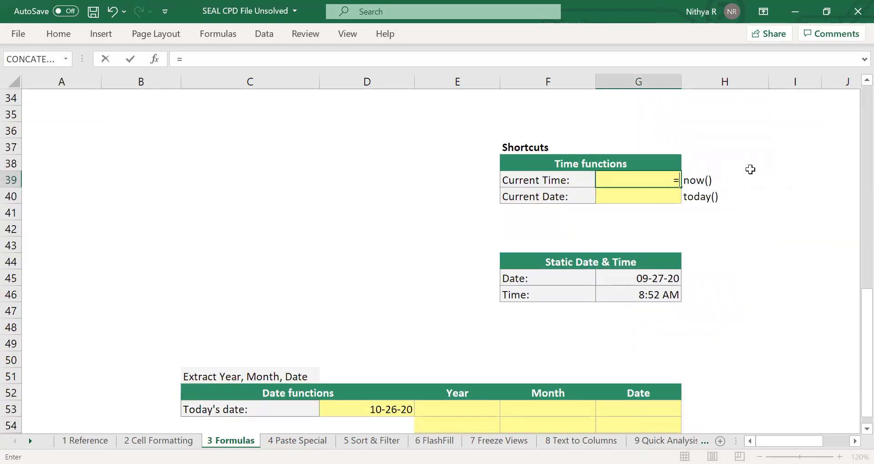
pyautogui.write('now')
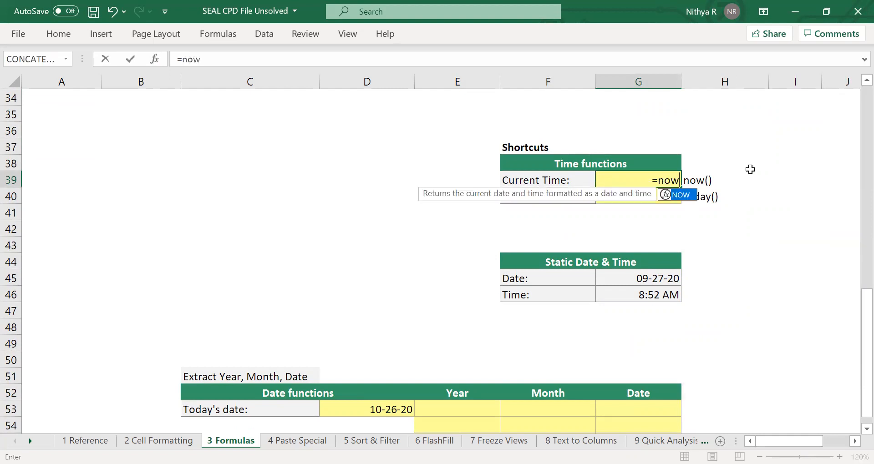
pyautogui.press('Tab')
pyautogui.write(')')
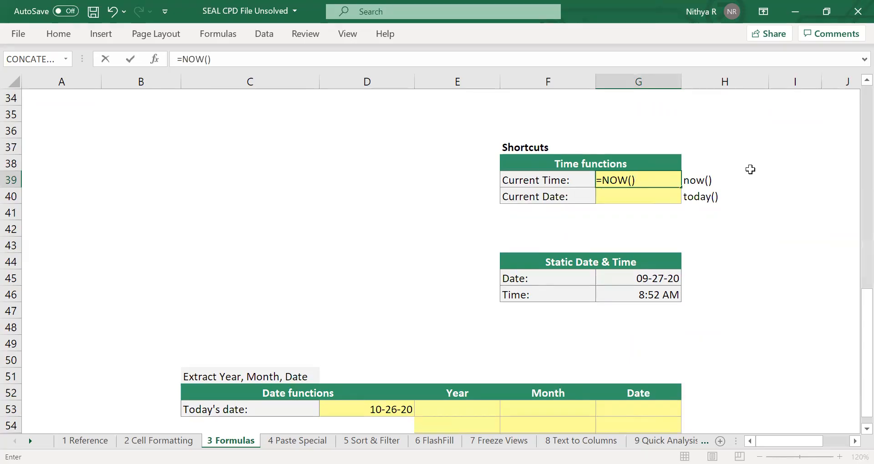
pyautogui.press('Return')
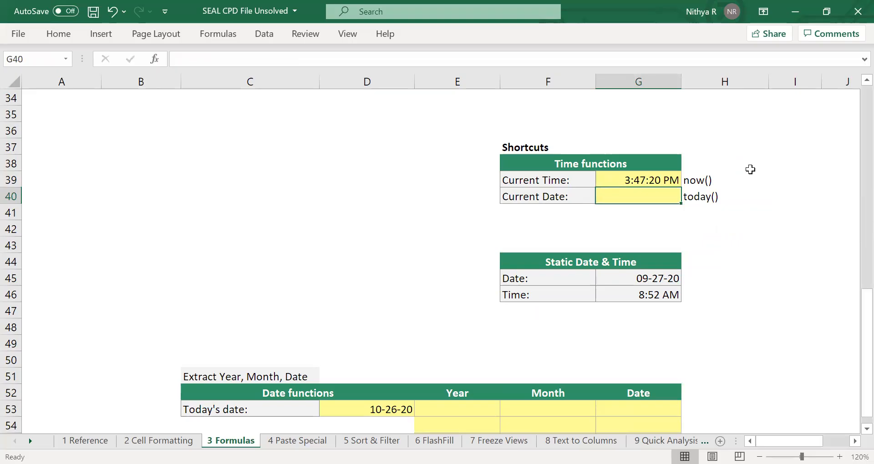
# Enter =TODAY() in the Current Date cell G40.
pyautogui.write('=t')
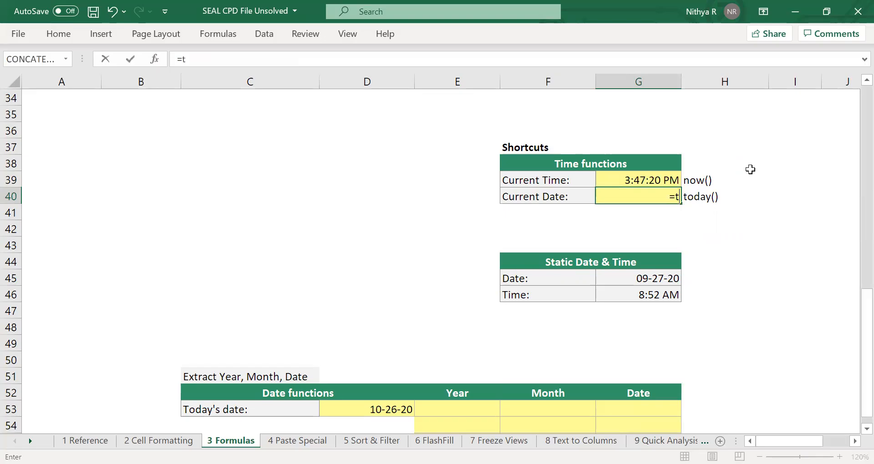
pyautogui.write('o')
pyautogui.press('Tab')
pyautogui.write(')')
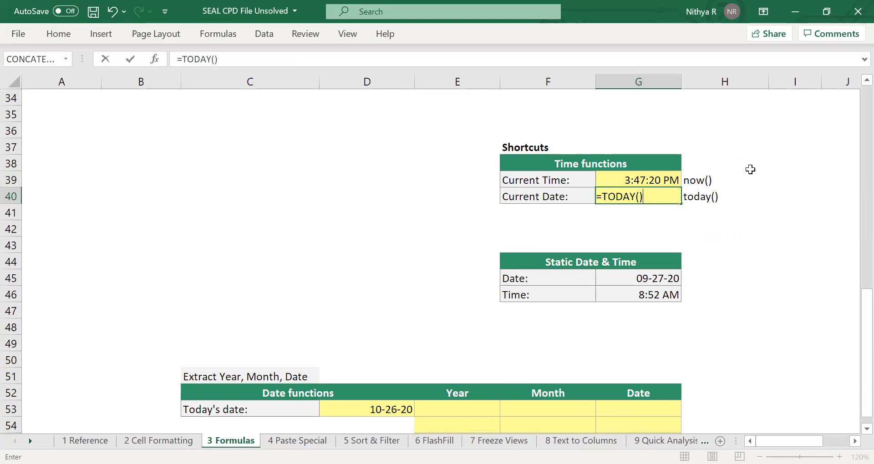
pyautogui.press('Return')
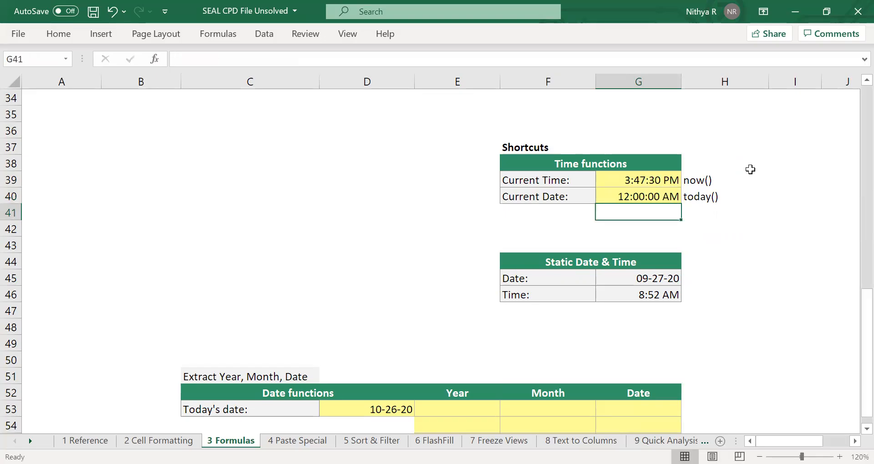
# Change the number format of the Current Date cell G40 to the full Date format with year, month and day.
pyautogui.click(654, 197)
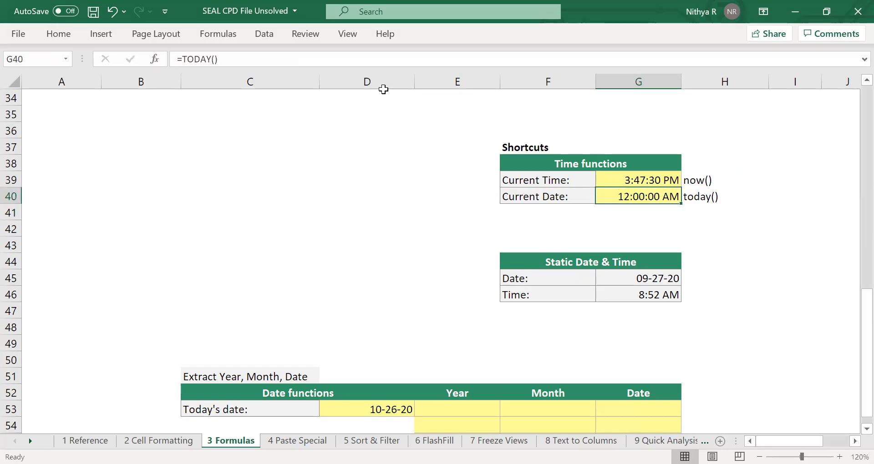
pyautogui.hotkey('ctrl', 'F1')
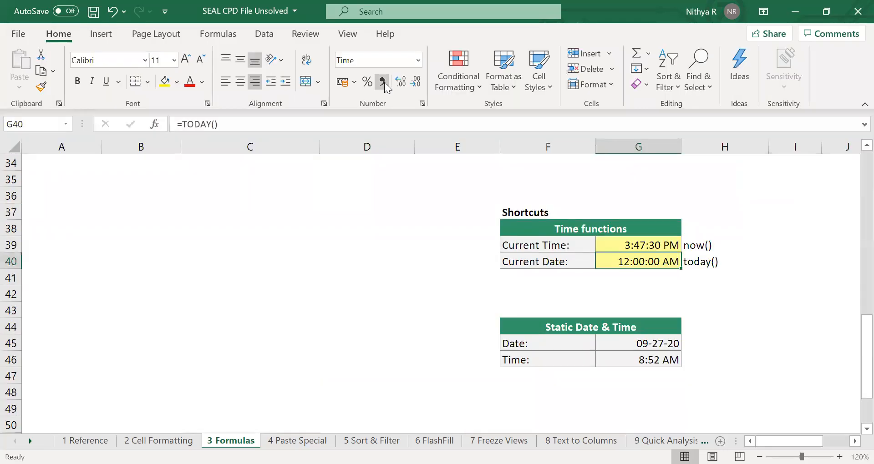
pyautogui.click(417, 64)
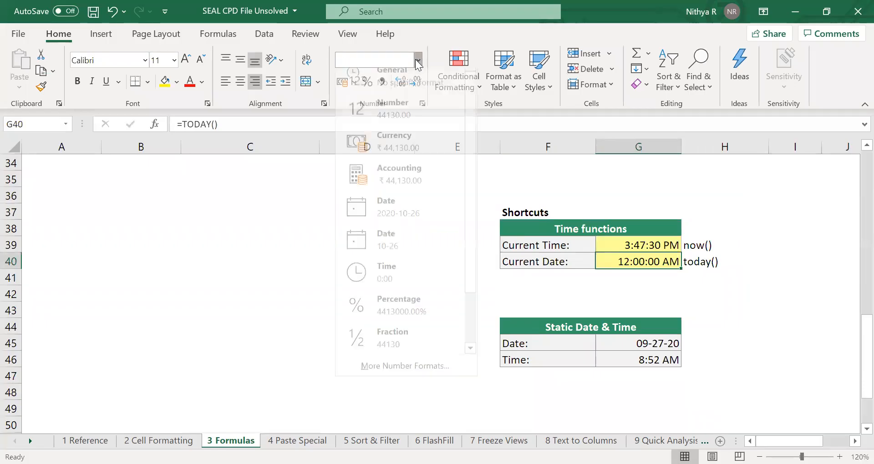
pyautogui.click(388, 214)
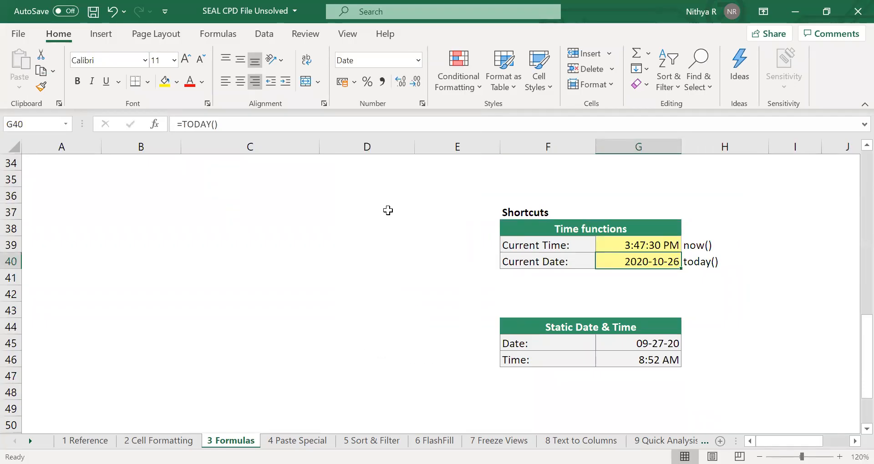
pyautogui.click(733, 264)
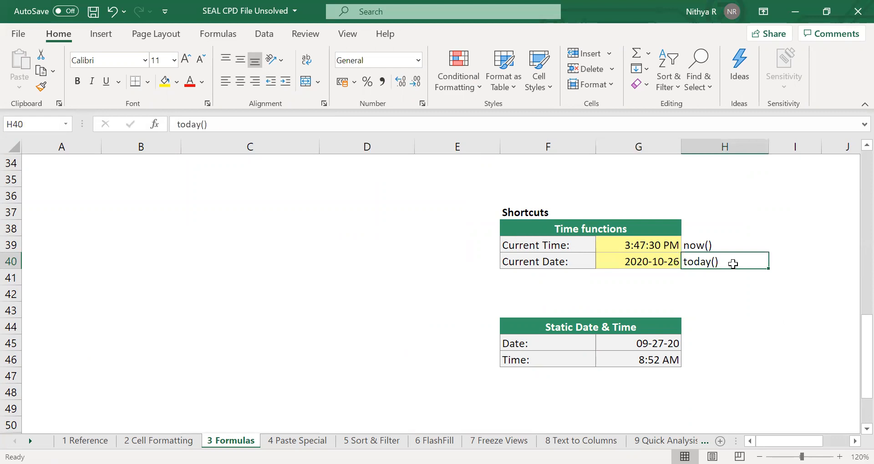
# Compare the contents of the static Date cell G45 with the formula in the Current Time cell G39.
pyautogui.scroll(-2, 732, 264)
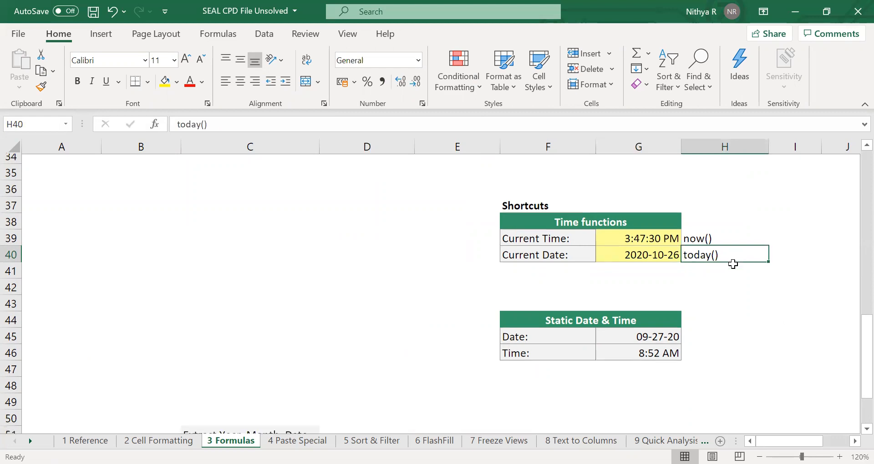
pyautogui.scroll(2, 733, 264)
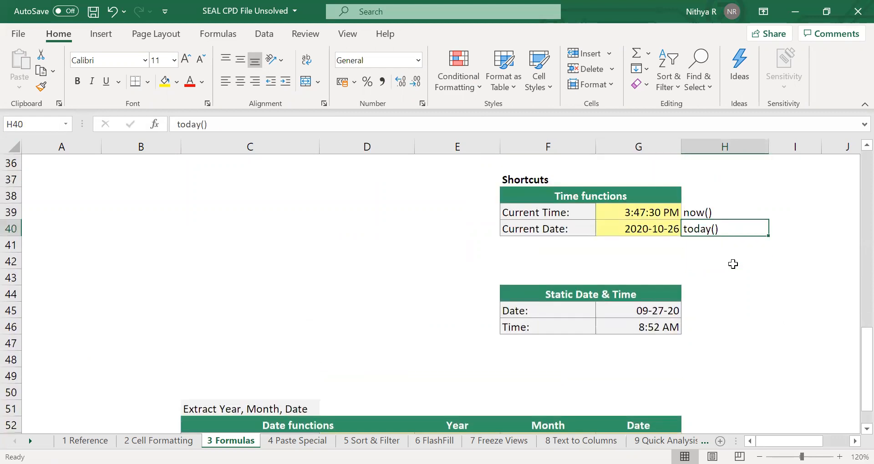
pyautogui.click(659, 313)
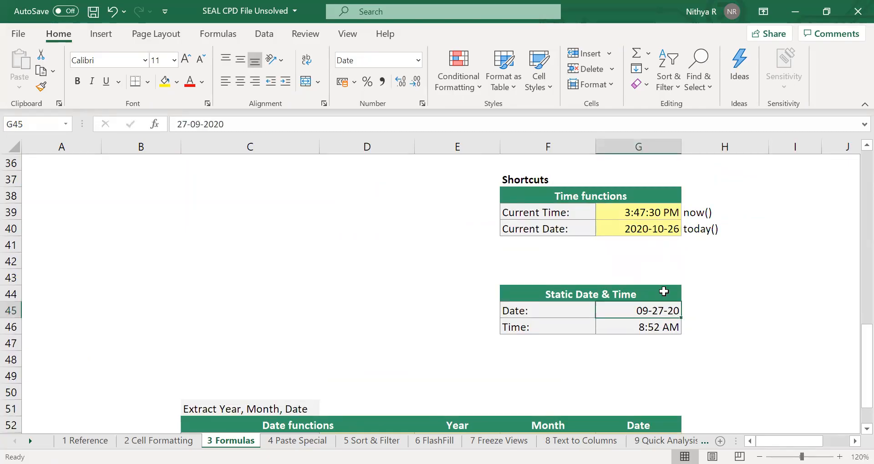
pyautogui.click(655, 215)
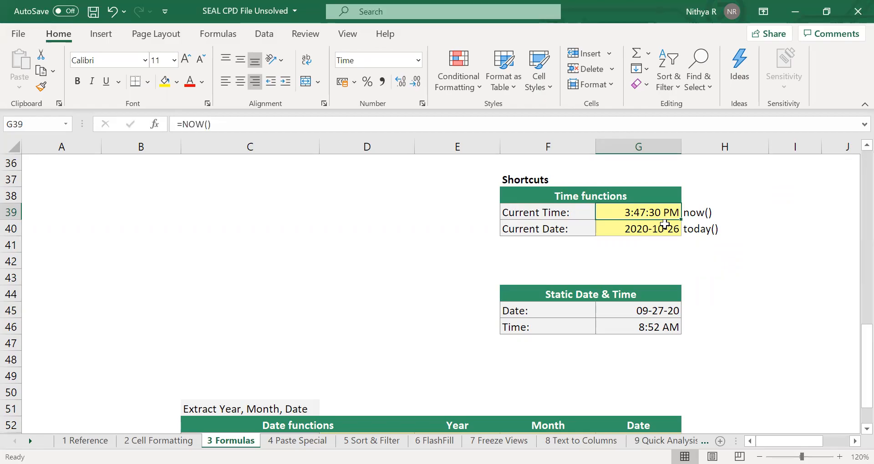
# Select E53, the first cell under Year in the Extract Year, Month, Date table.
pyautogui.scroll(-4, 665, 223)
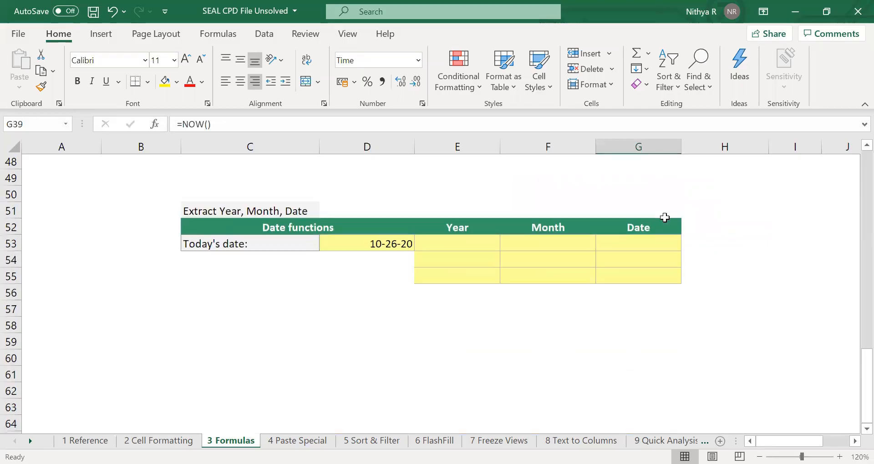
pyautogui.click(484, 223)
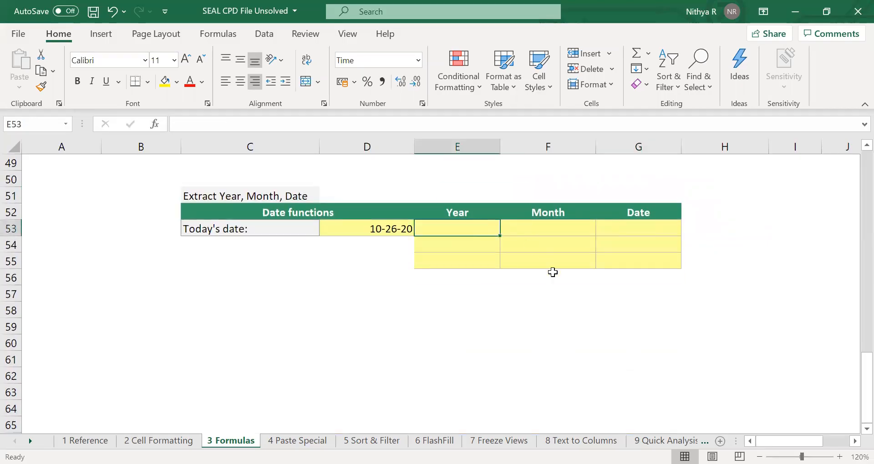
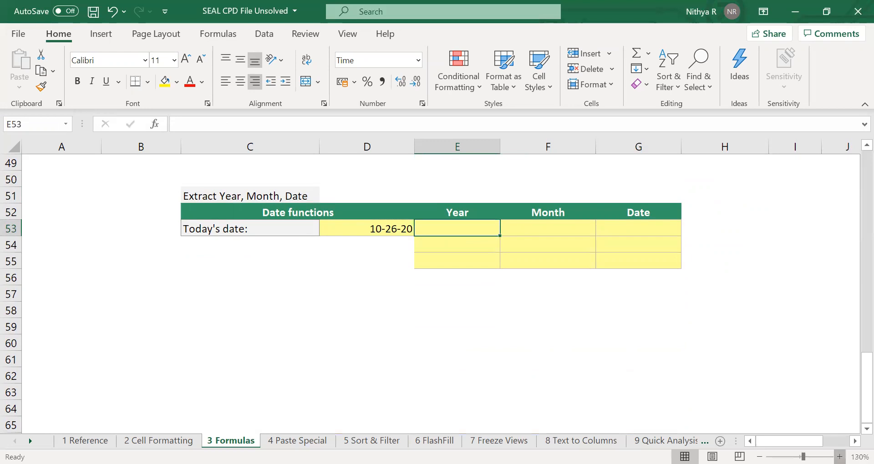
# Enlarge the sheet view to 140% and collapse the ribbon for more room around the Extract Year, Month, Date table.
pyautogui.click(840, 456)
pyautogui.click(839, 457)
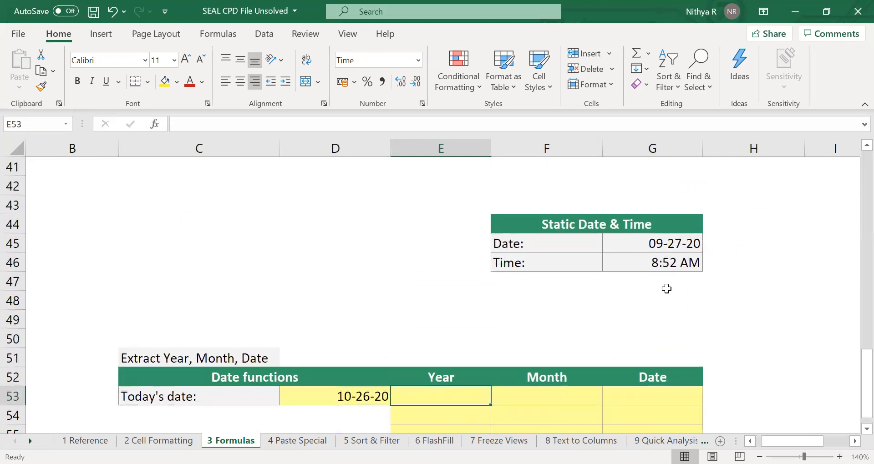
pyautogui.scroll(-3, 667, 289)
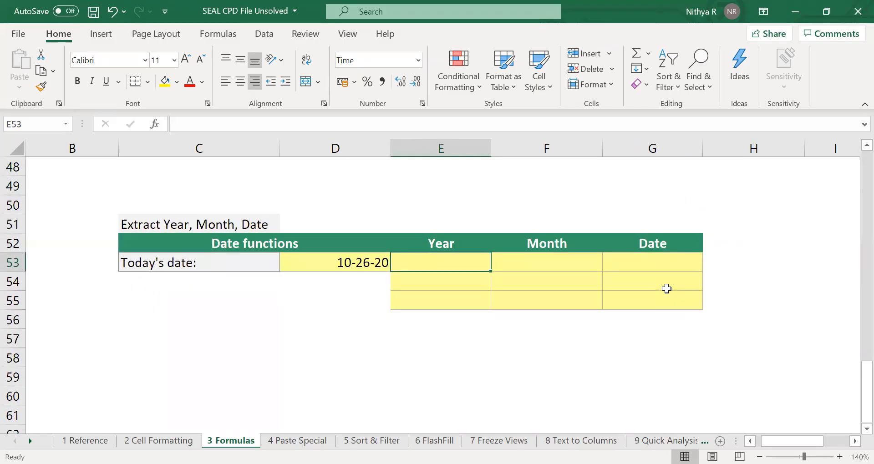
pyautogui.hotkey('ctrl', 'F1')
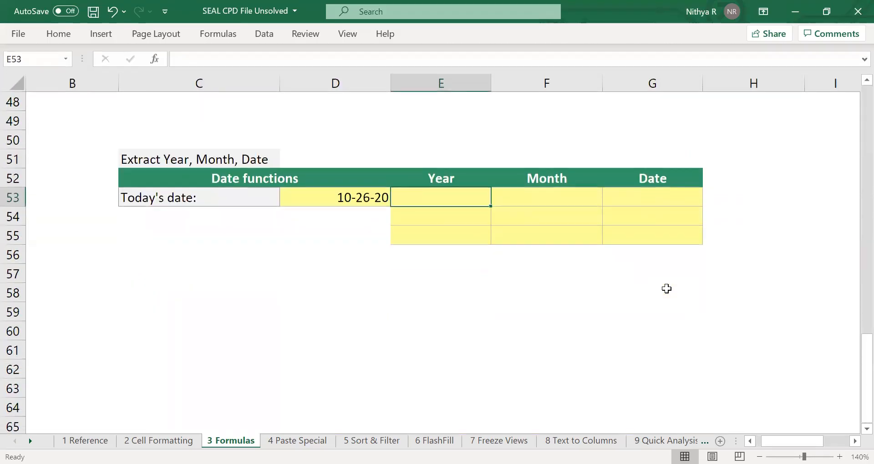
# Enter =TEXT($D$53, "YYYY") in the Year cell E53, with an absolute reference to today's date.
pyautogui.write('=')
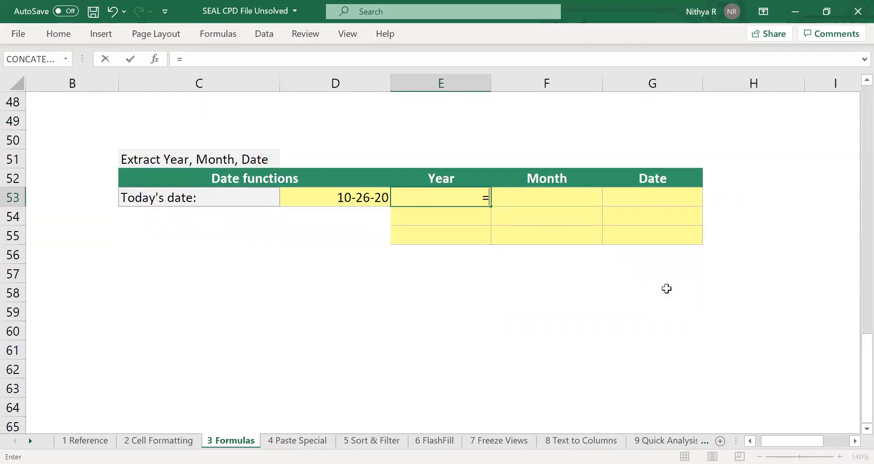
pyautogui.write('TEXT(')
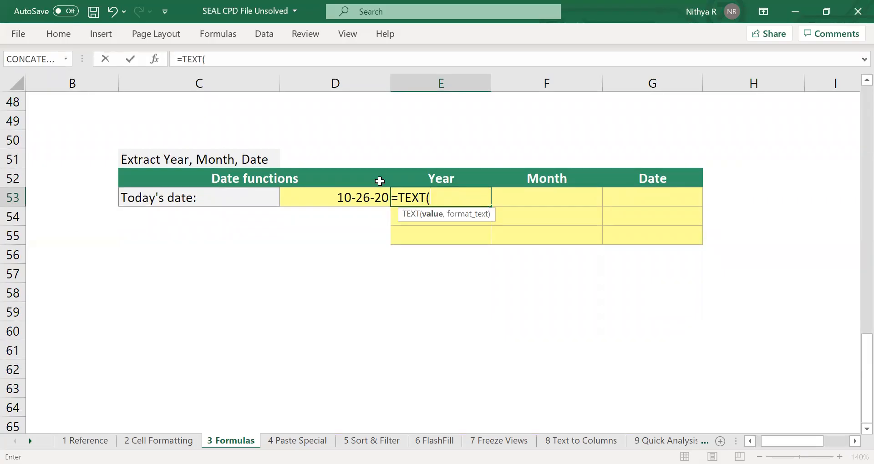
pyautogui.click(381, 191)
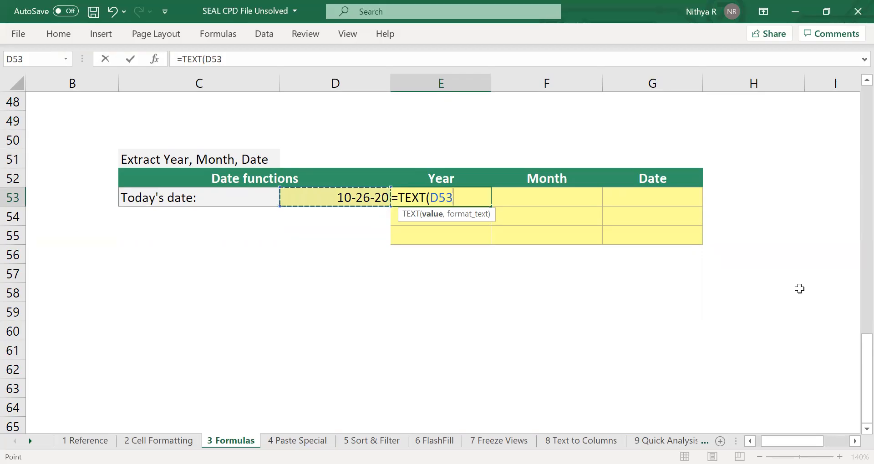
pyautogui.press('F4')
pyautogui.write(', ')
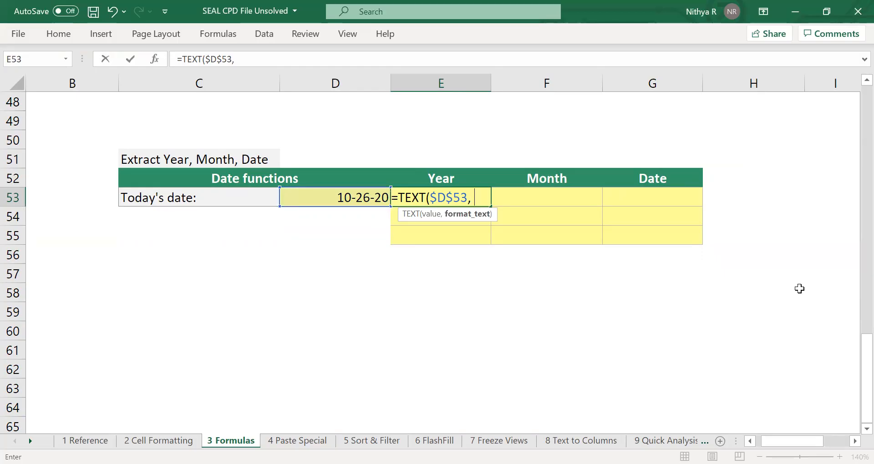
pyautogui.write('"YYYY"')
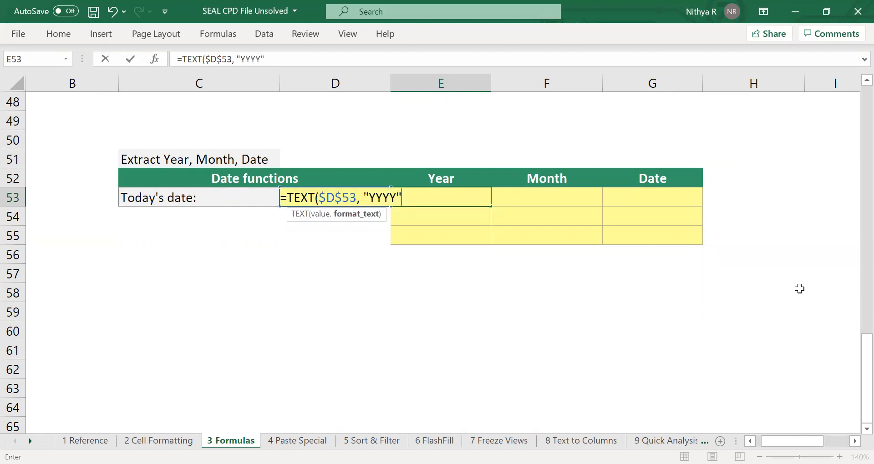
pyautogui.write(')')
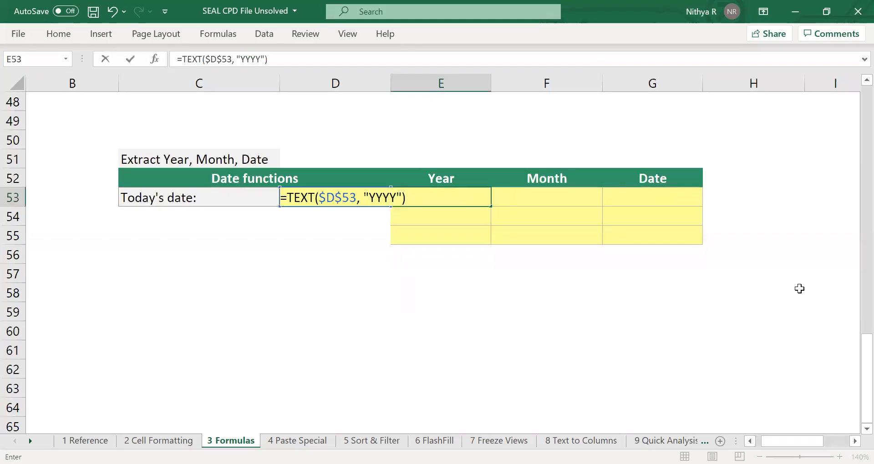
pyautogui.press('Return')
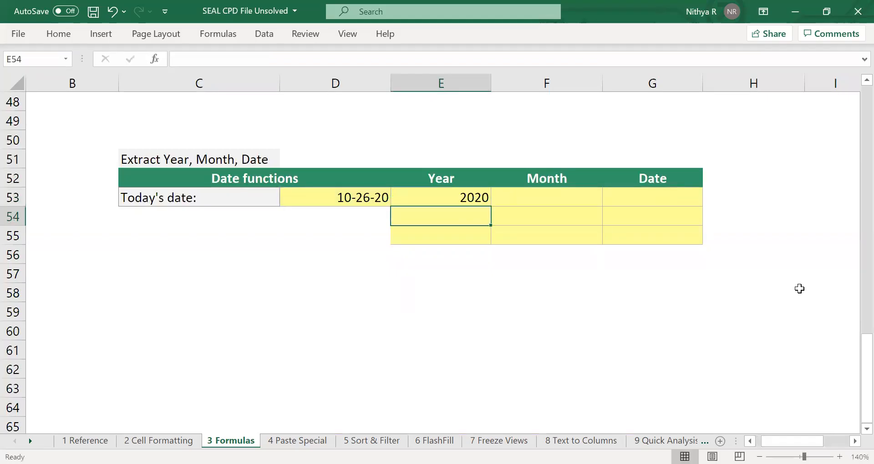
# Fill the Year formula from E53 down to E55 and shorten the format code in E54 to "YYY".
pyautogui.click(485, 201)
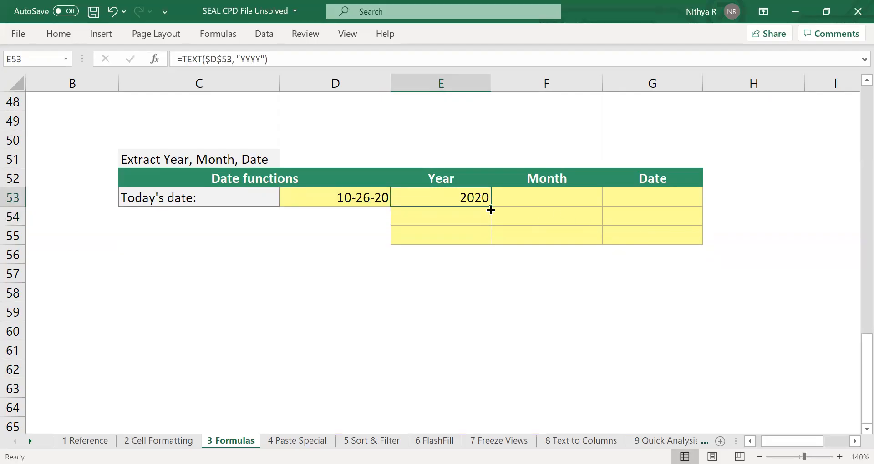
pyautogui.moveTo(490, 210); pyautogui.dragTo(486, 250)
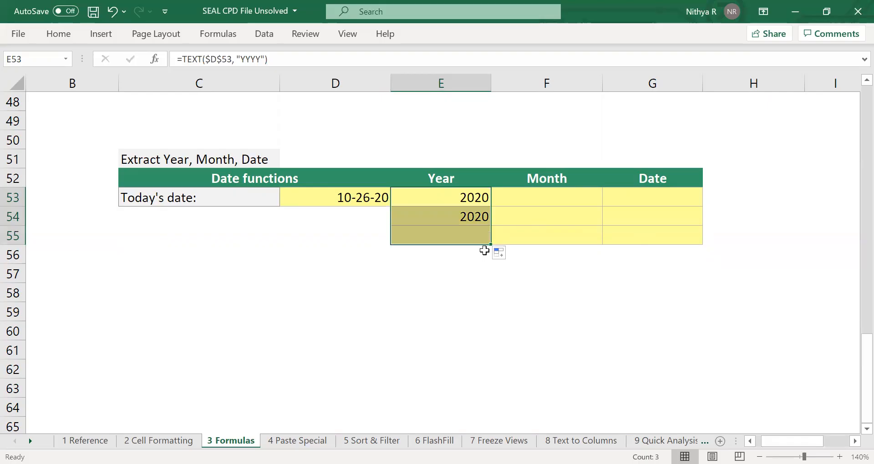
pyautogui.doubleClick(476, 216)
pyautogui.press('Left')
pyautogui.press('Left')
pyautogui.press('Left')
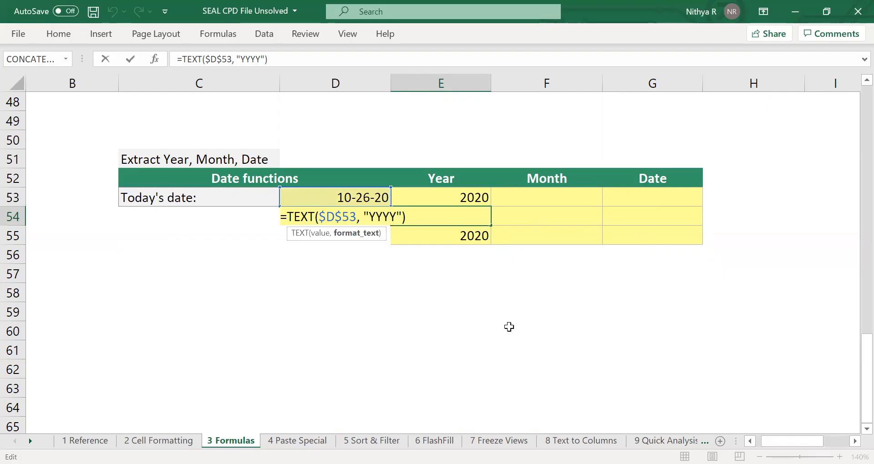
pyautogui.press('BackSpace')
pyautogui.press('Return')
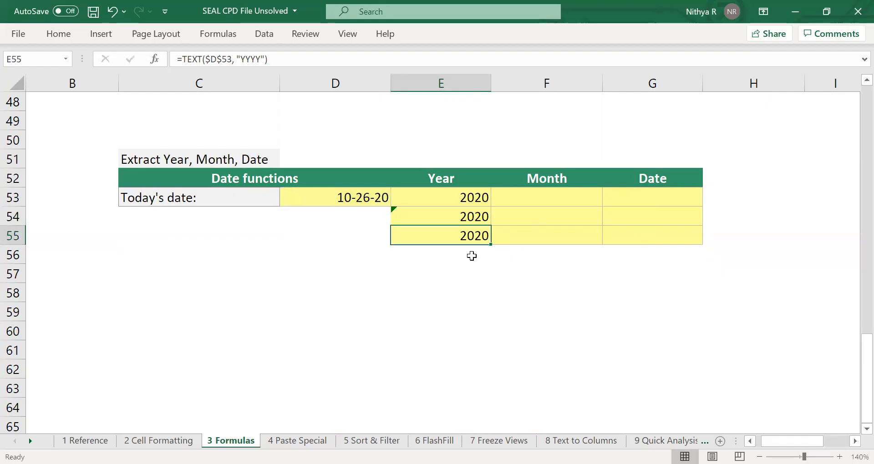
# Shorten the format code of the Year formula in E55 to "YY".
pyautogui.doubleClick(469, 236)
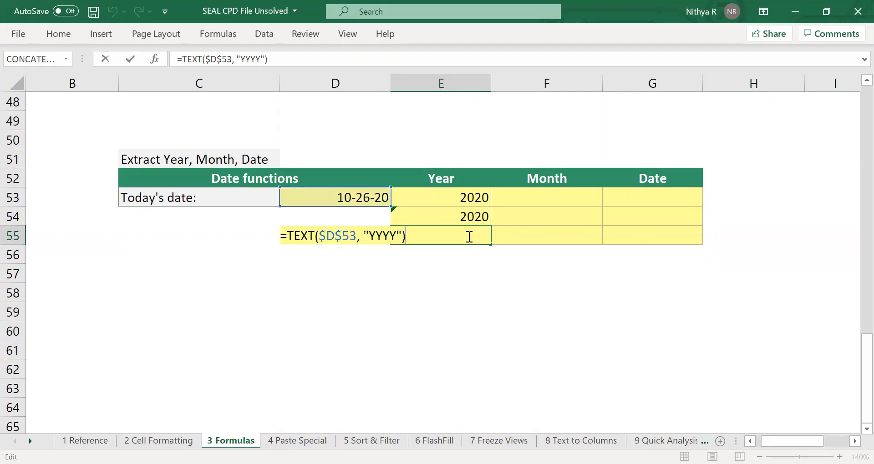
pyautogui.click(382, 232)
pyautogui.press('BackSpace')
pyautogui.press('BackSpace')
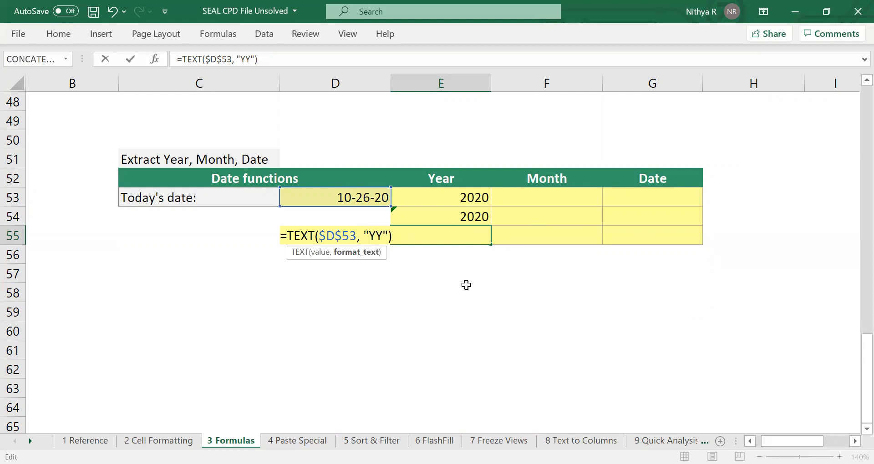
pyautogui.press('Return')
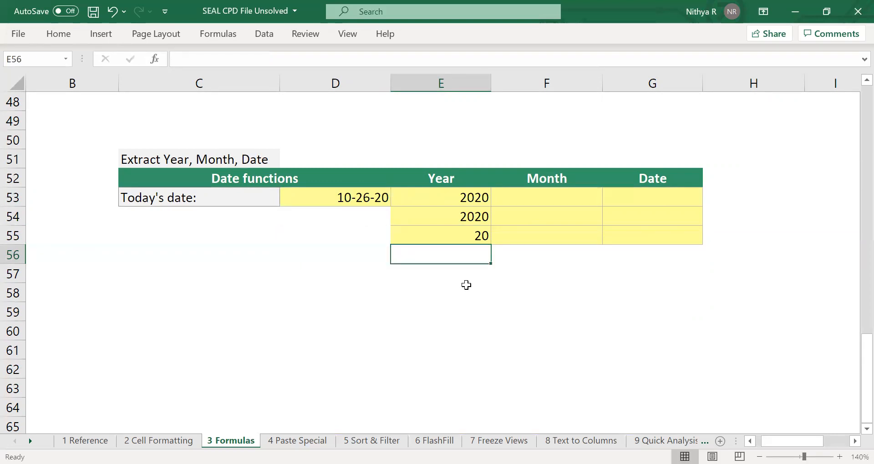
# Copy the Year formula from E53 into the Month and Date cells F53:G55.
pyautogui.click(480, 199)
pyautogui.hotkey('ctrl', 'c')
pyautogui.moveTo(569, 201); pyautogui.dragTo(634, 231)
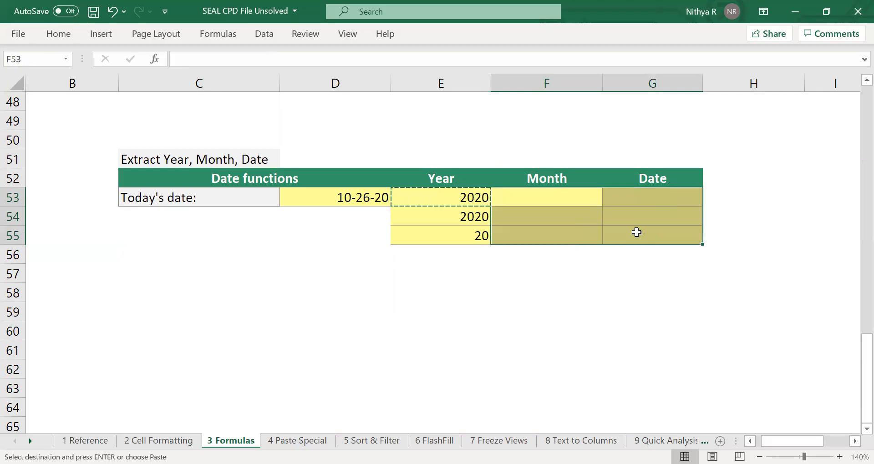
pyautogui.press('Return')
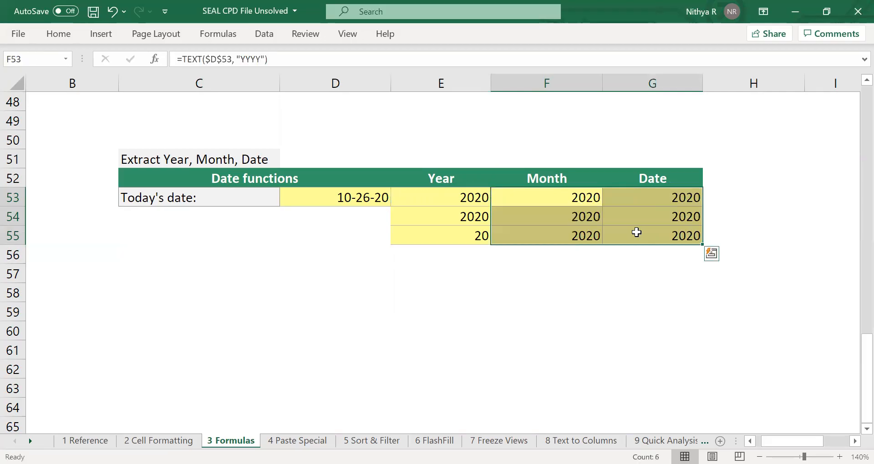
# Change the format code in the Month cell F53 to "MMMM" for the full month name.
pyautogui.click(572, 202)
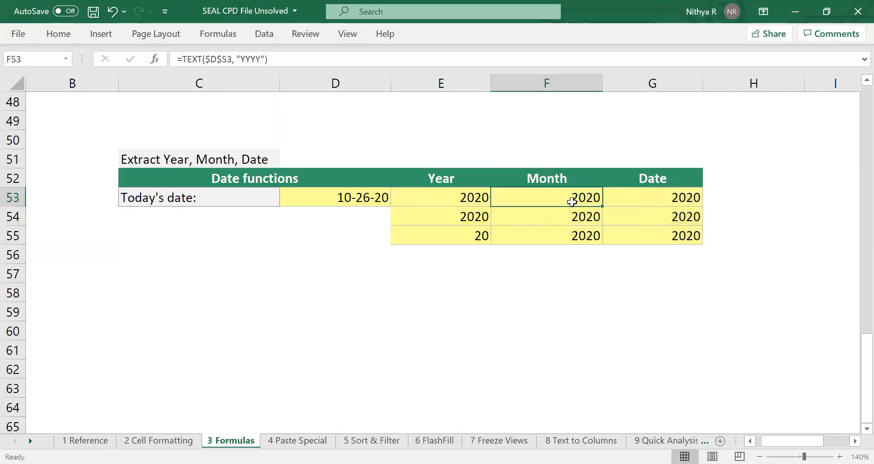
pyautogui.doubleClick(573, 202)
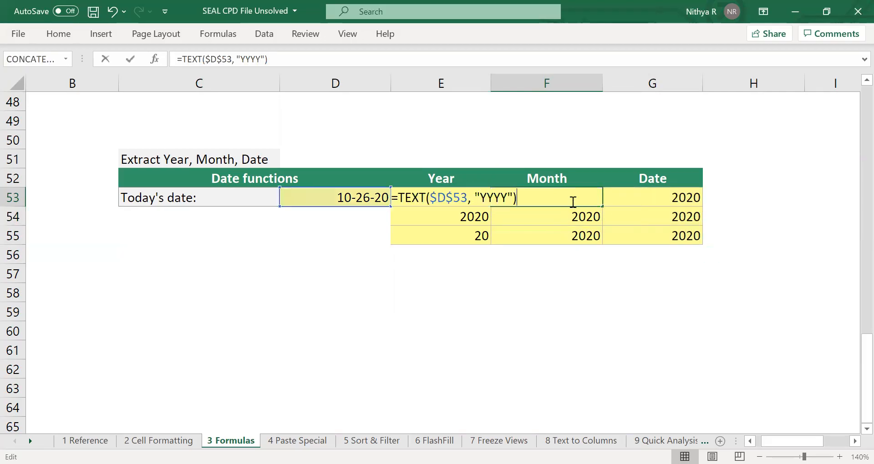
pyautogui.click(508, 196)
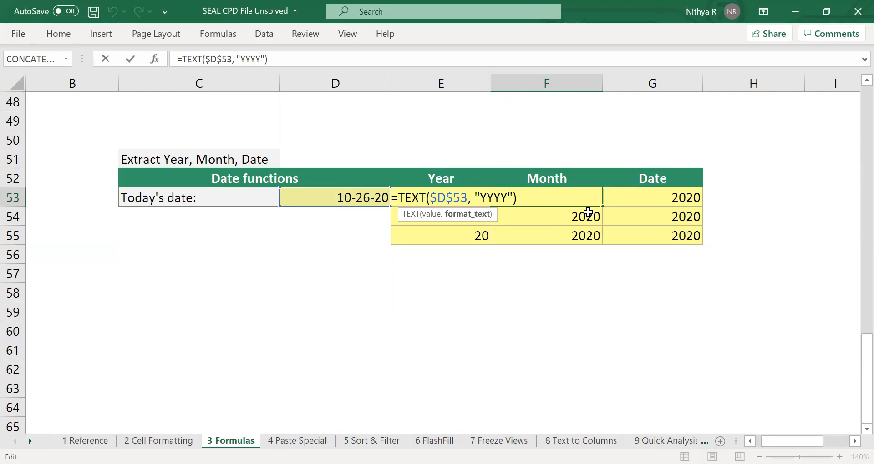
pyautogui.press('BackSpace')
pyautogui.press('BackSpace')
pyautogui.press('BackSpace')
pyautogui.press('BackSpace')
pyautogui.write('MMMM')
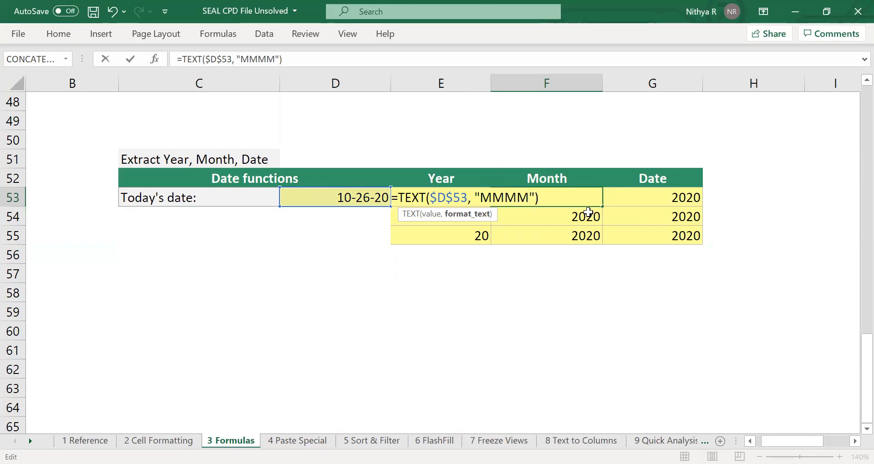
pyautogui.press('Return')
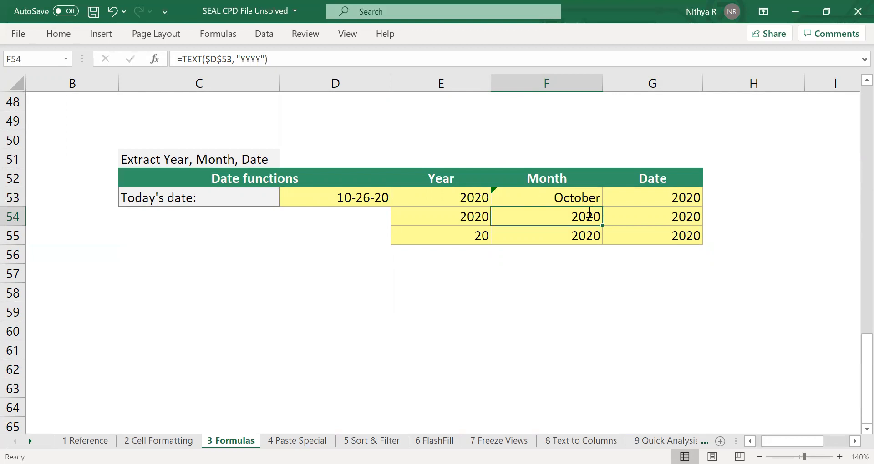
# Change the format code in the Month cell F54 to "MMM" for the abbreviated month name.
pyautogui.doubleClick(588, 213)
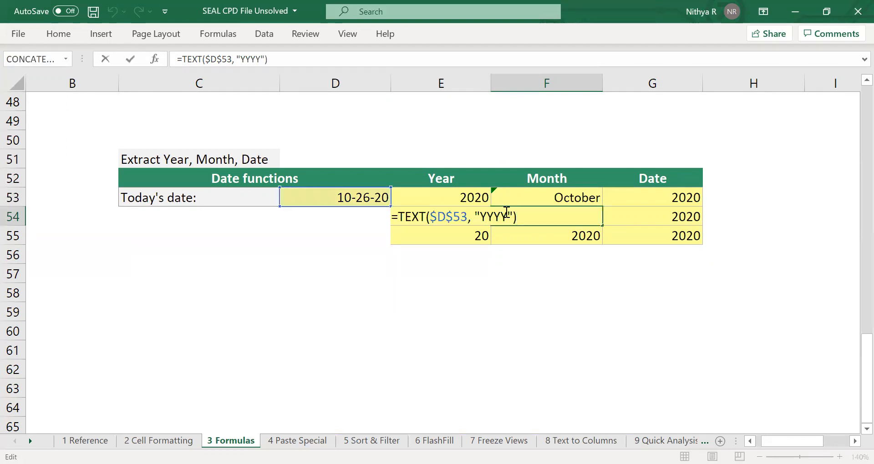
pyautogui.click(506, 214)
pyautogui.press('BackSpace')
pyautogui.press('BackSpace')
pyautogui.press('BackSpace')
pyautogui.press('BackSpace')
pyautogui.write('MMM')
pyautogui.press('Return')
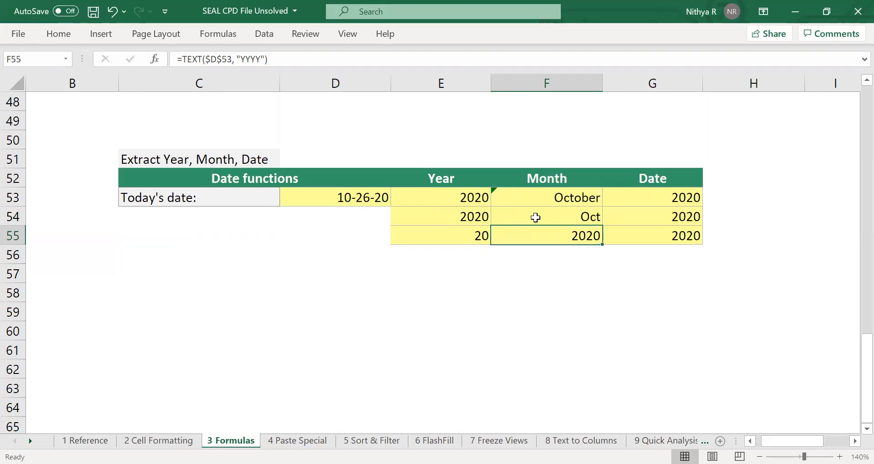
# Change the format code in the Month cell F55 to "MM" for the two-digit month number.
pyautogui.doubleClick(585, 234)
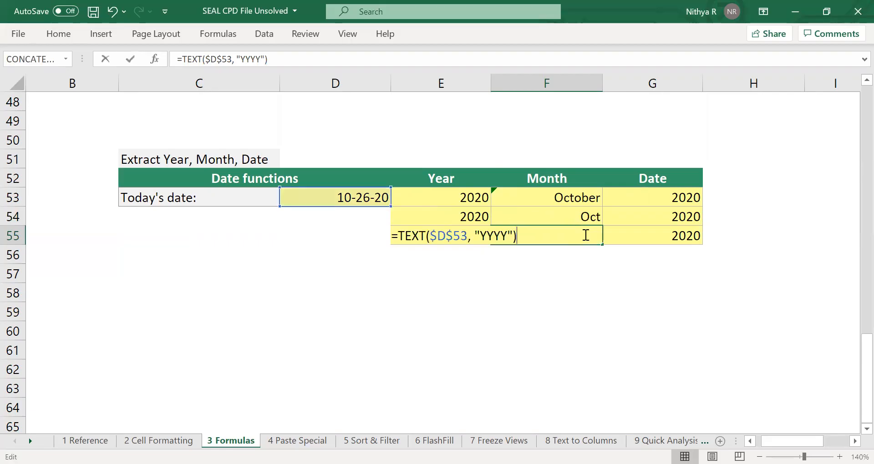
pyautogui.click(504, 237)
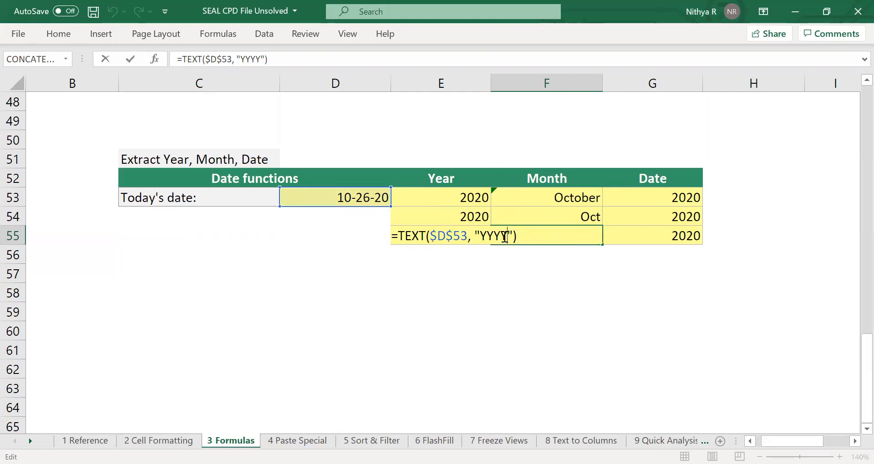
pyautogui.press('BackSpace')
pyautogui.press('BackSpace')
pyautogui.press('BackSpace')
pyautogui.press('BackSpace')
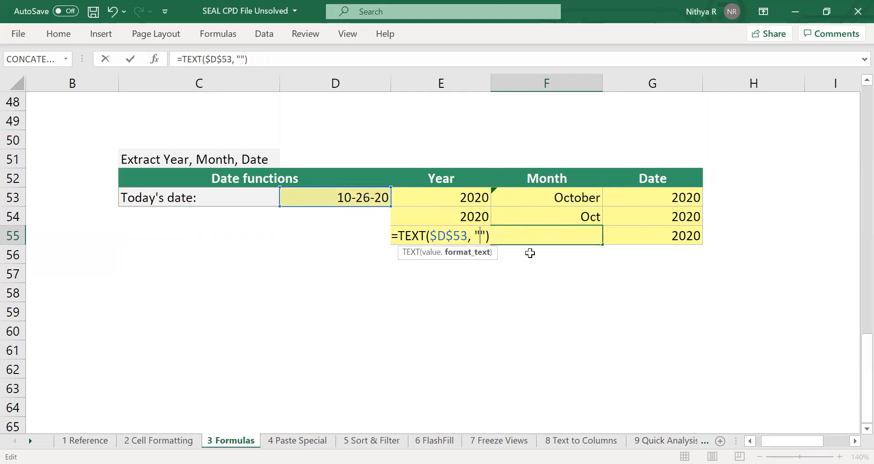
pyautogui.write('MM')
pyautogui.press('Return')
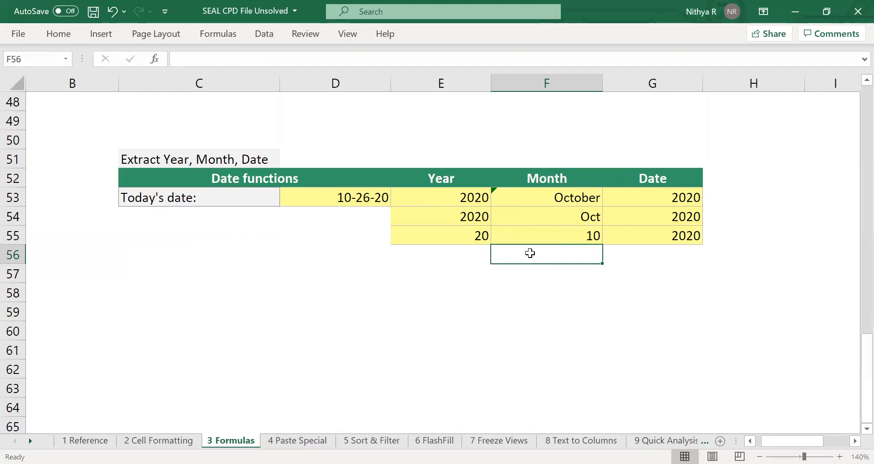
# Change the format code in the Date cell G53 to "dddd" for the full weekday name.
pyautogui.click(687, 197)
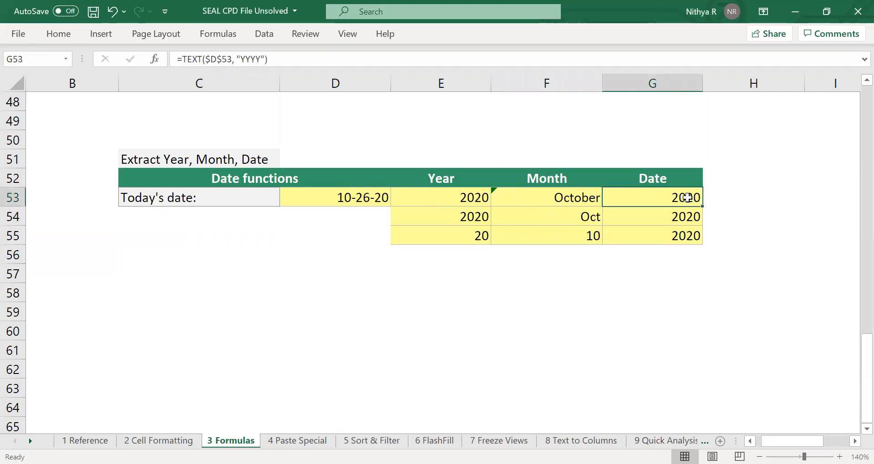
pyautogui.doubleClick(687, 197)
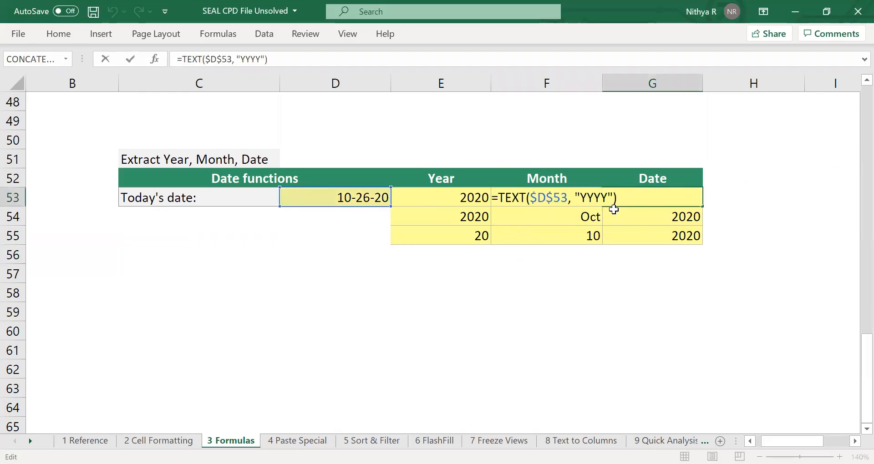
pyautogui.click(607, 195)
pyautogui.press('BackSpace')
pyautogui.press('BackSpace')
pyautogui.press('BackSpace')
pyautogui.press('BackSpace')
pyautogui.write('dddd')
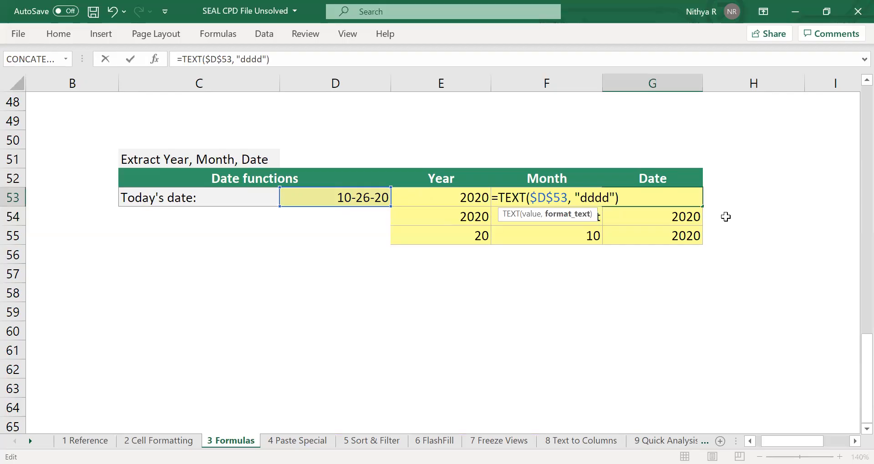
pyautogui.press('Return')
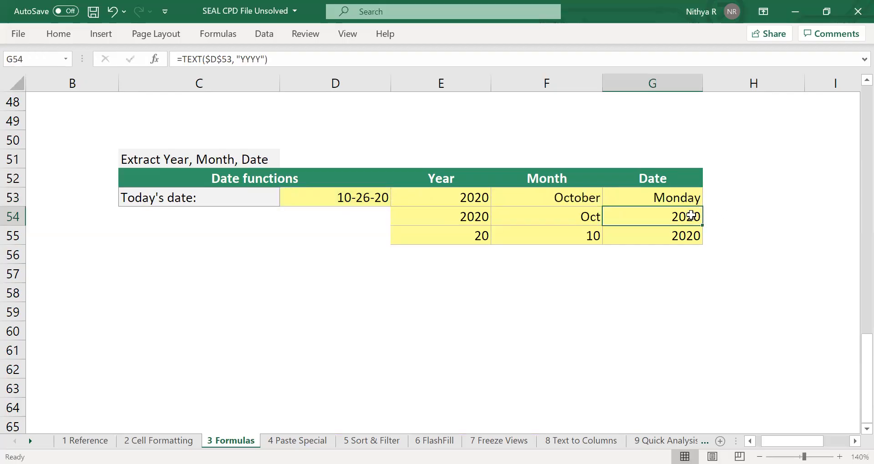
# Change the format code in the Date cell G54 to "ddd" for the abbreviated weekday name.
pyautogui.doubleClick(693, 216)
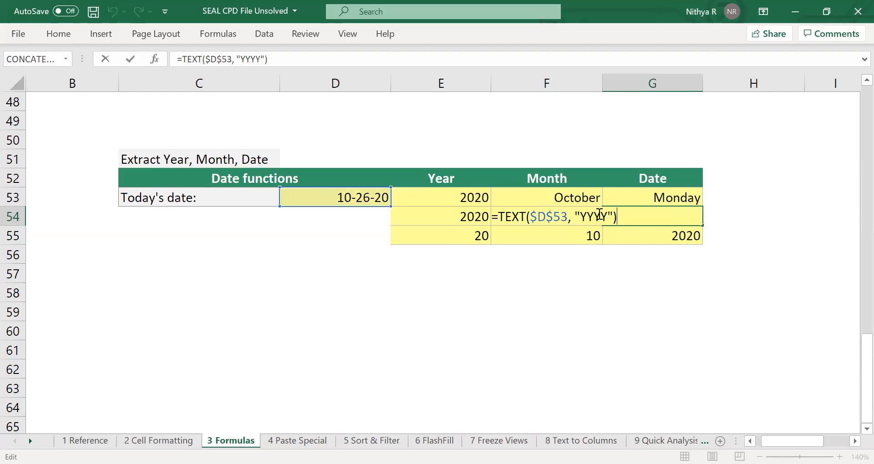
pyautogui.click(608, 217)
pyautogui.press('BackSpace')
pyautogui.press('BackSpace')
pyautogui.press('BackSpace')
pyautogui.press('BackSpace')
pyautogui.write('ddd')
pyautogui.press('Return')
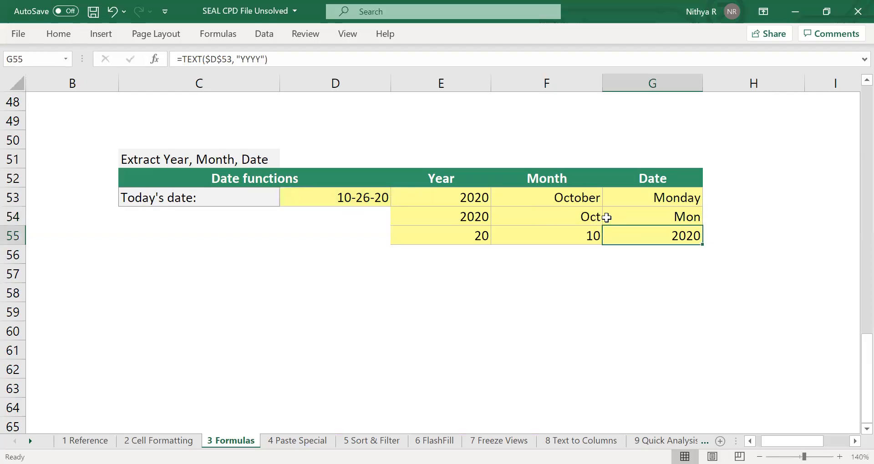
# Change the format code in the Date cell G55 to "dd" for the two-digit day number.
pyautogui.doubleClick(687, 235)
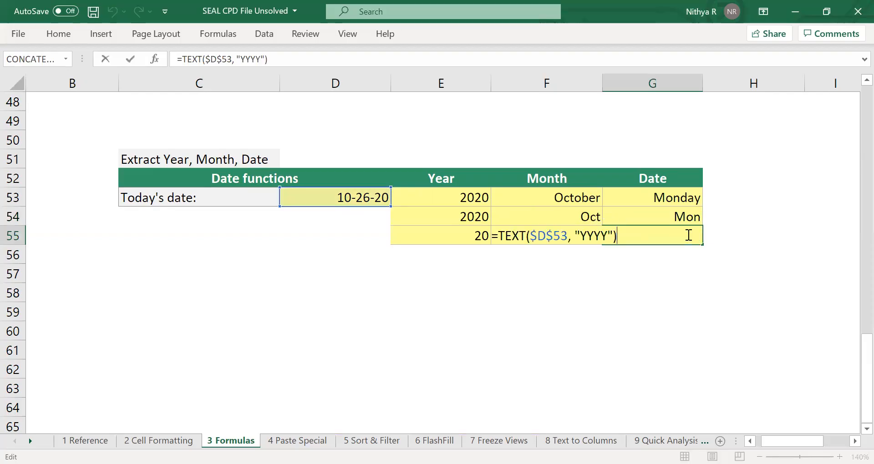
pyautogui.click(609, 234)
pyautogui.press('BackSpace')
pyautogui.press('BackSpace')
pyautogui.press('BackSpace')
pyautogui.press('BackSpace')
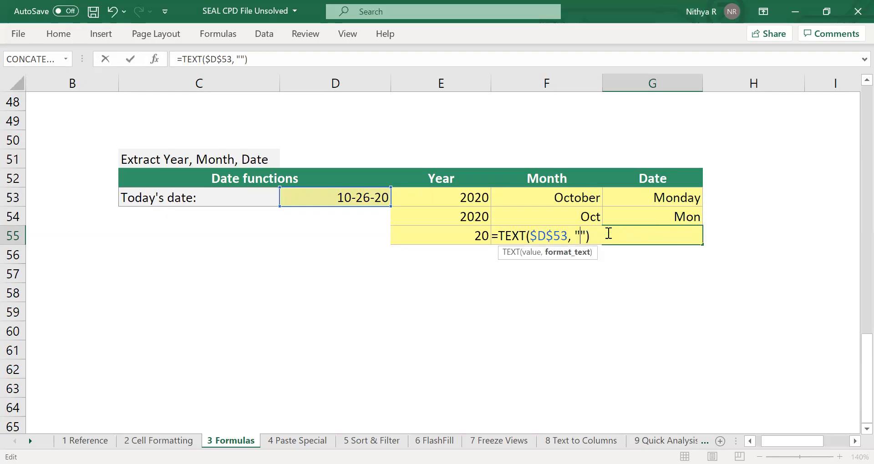
pyautogui.write('dd')
pyautogui.press('Return')
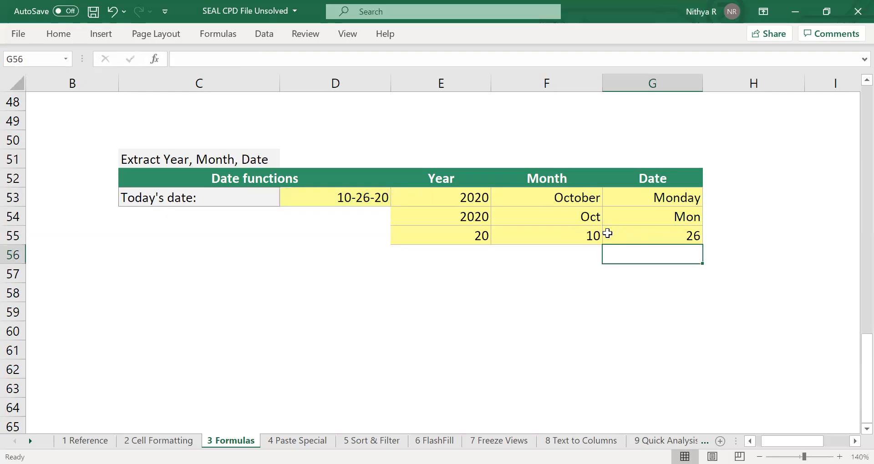